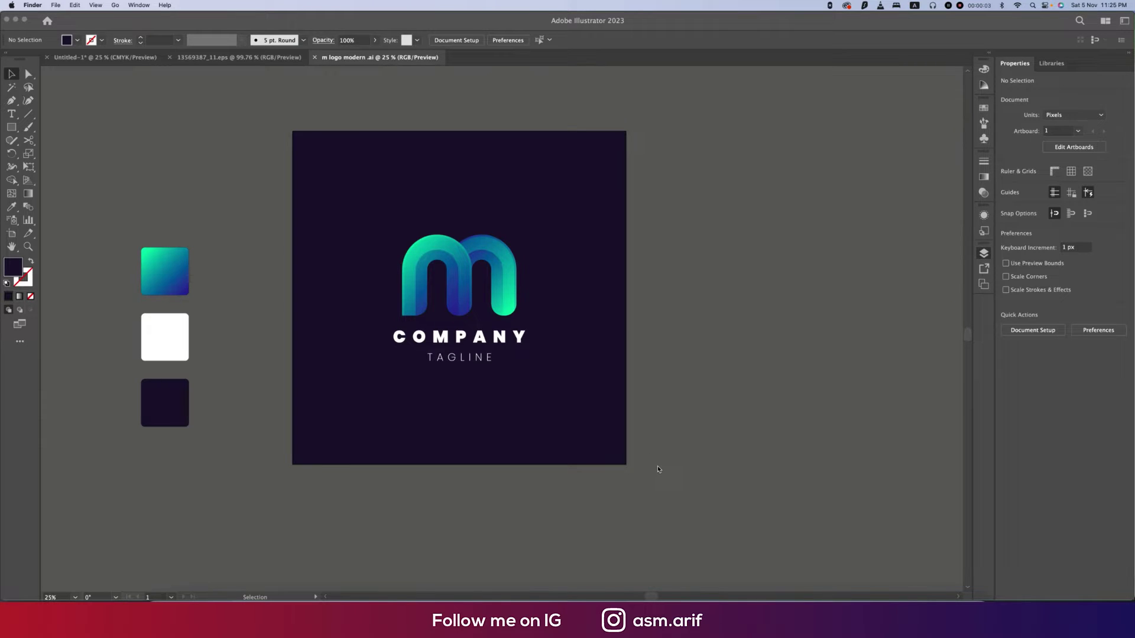
- Create a new 2000 × 2000 px RGB document named 'm logo'
{"action": "left_click", "coordinate": [477, 294]}
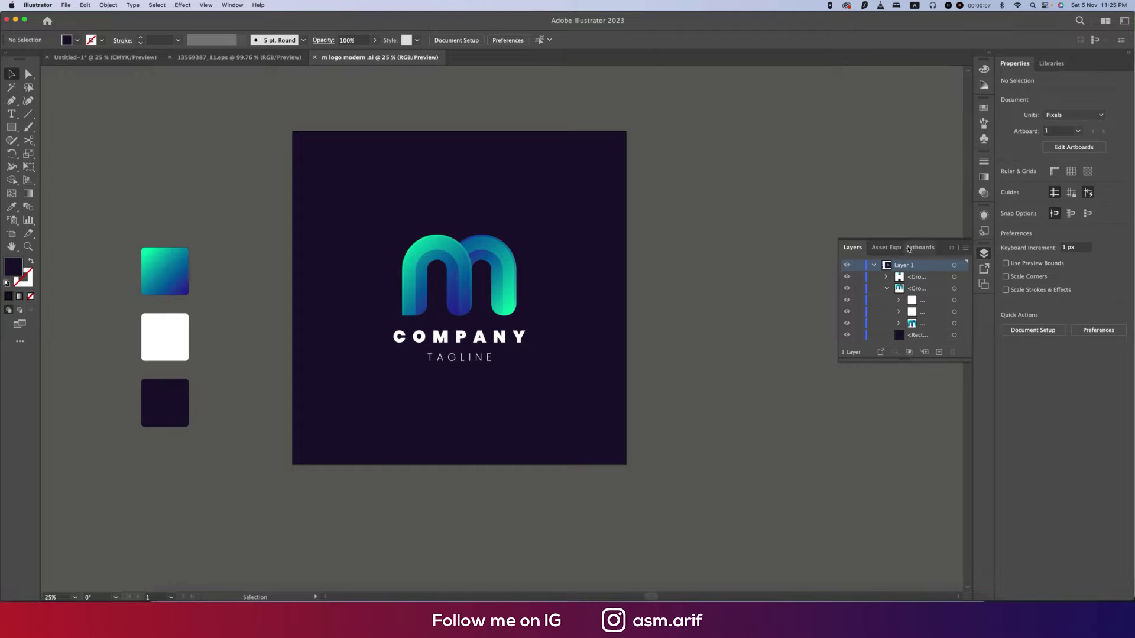
{"action": "key", "text": "F7"}
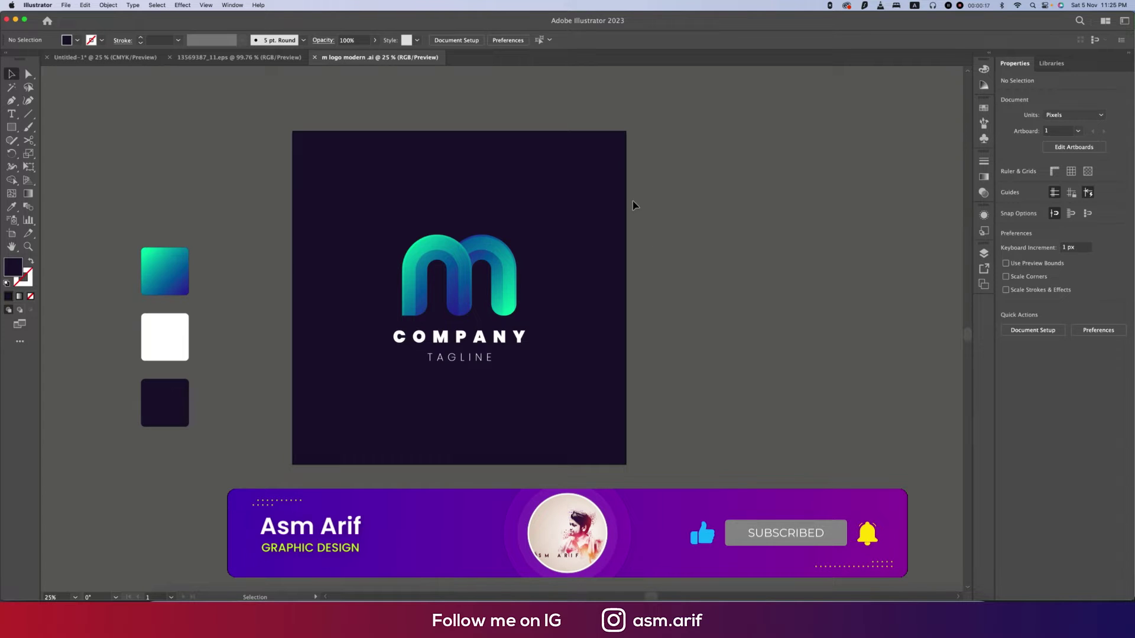
{"action": "left_click", "coordinate": [67, 6]}
{"action": "left_click", "coordinate": [82, 15]}
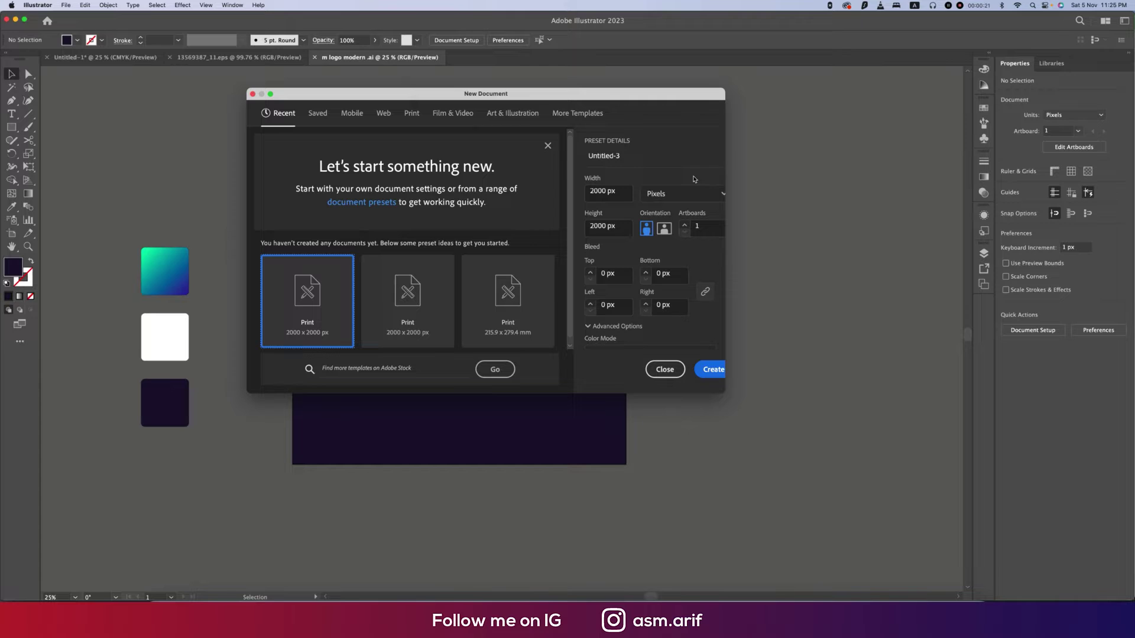
{"action": "left_click", "coordinate": [615, 194]}
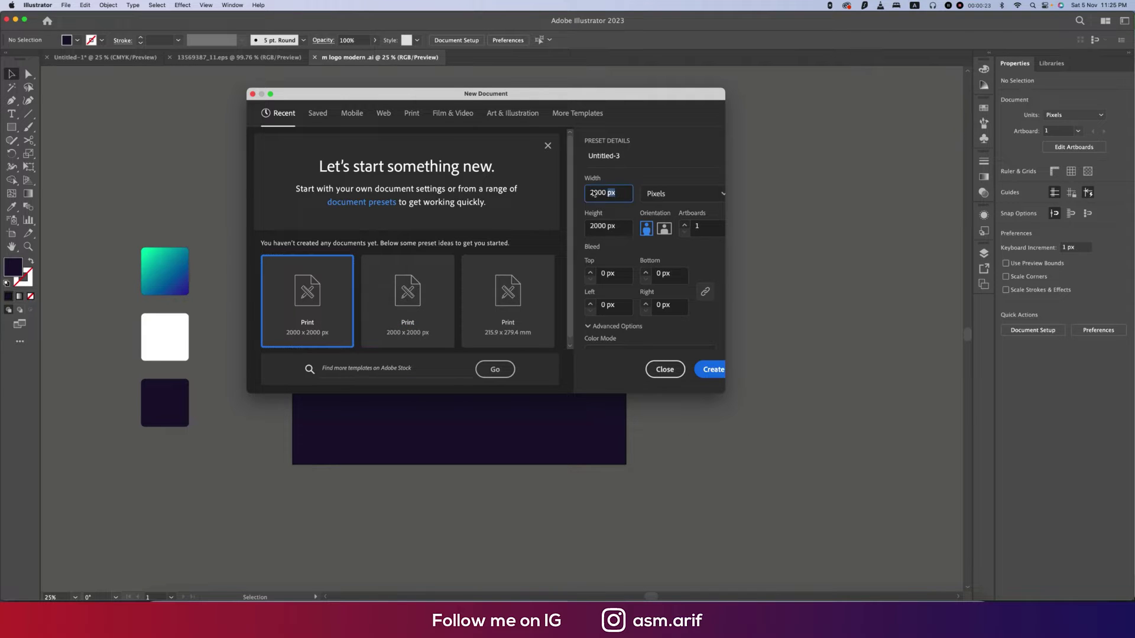
{"action": "left_click", "coordinate": [624, 227]}
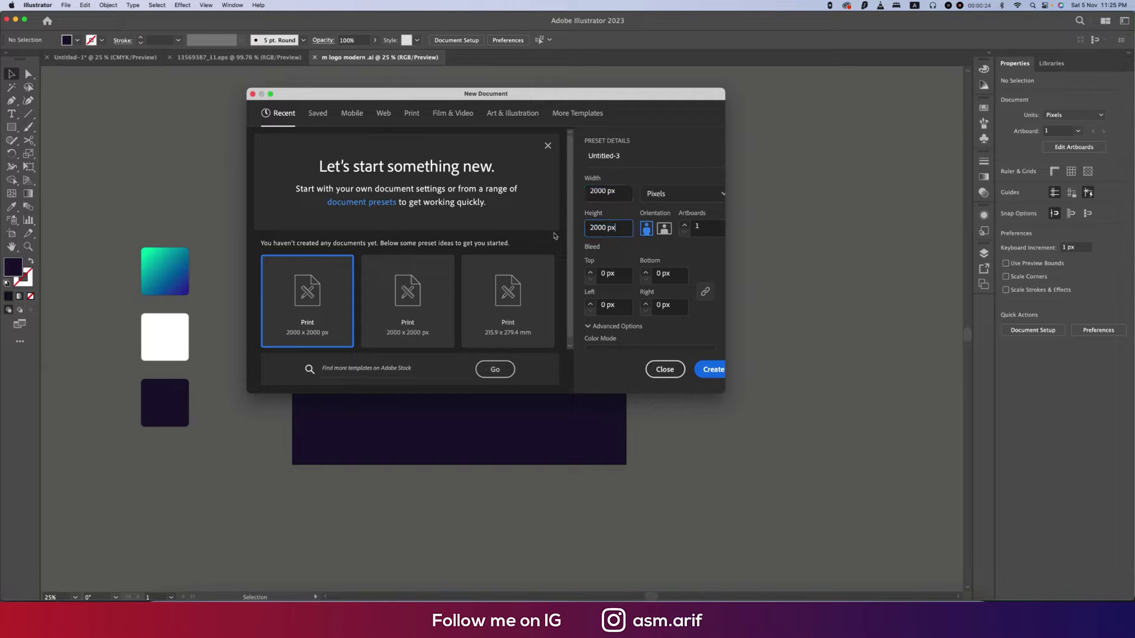
{"action": "scroll", "coordinate": [631, 256], "scroll_direction": "down", "scroll_amount": 4}
{"action": "left_click", "coordinate": [638, 245]}
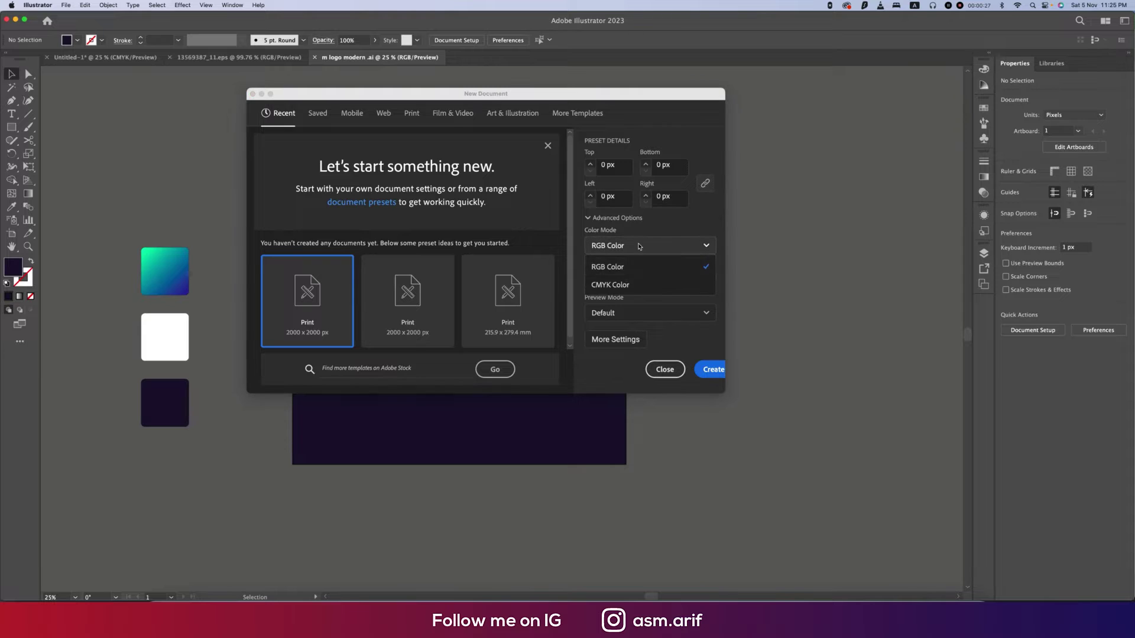
{"action": "left_click", "coordinate": [638, 246]}
{"action": "scroll", "coordinate": [628, 276], "scroll_direction": "up", "scroll_amount": 4}
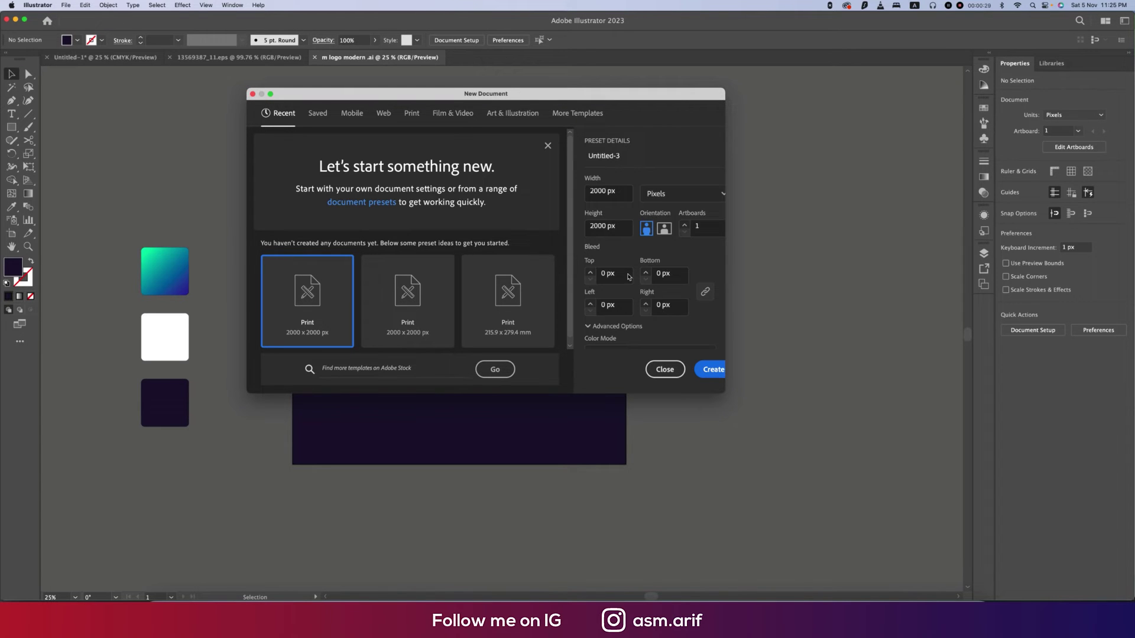
{"action": "double_click", "coordinate": [623, 160]}
{"action": "type", "text": "m logo"}
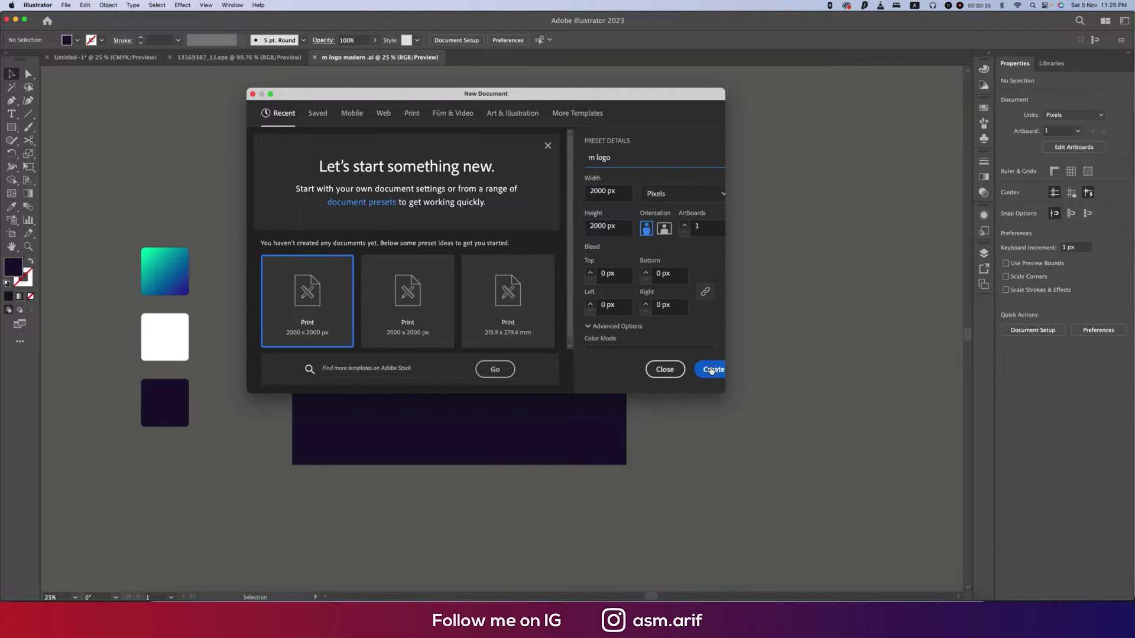
{"action": "left_click", "coordinate": [711, 370]}
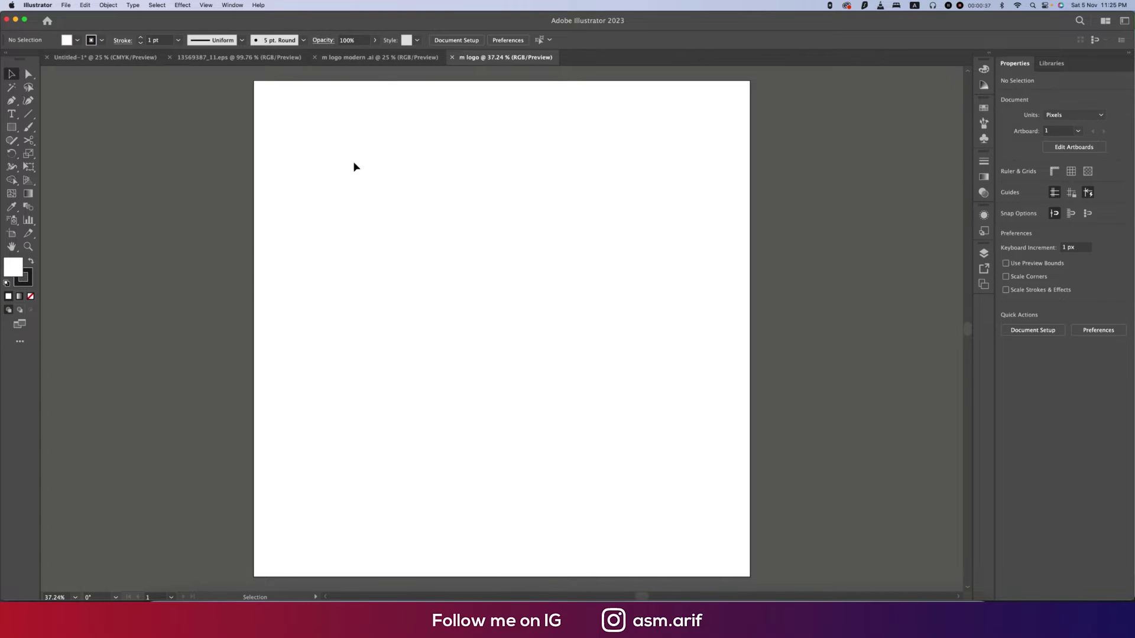
- Copy the three colour swatches from the reference logo file and paste them left of the m logo artboard
{"action": "left_click", "coordinate": [349, 57]}
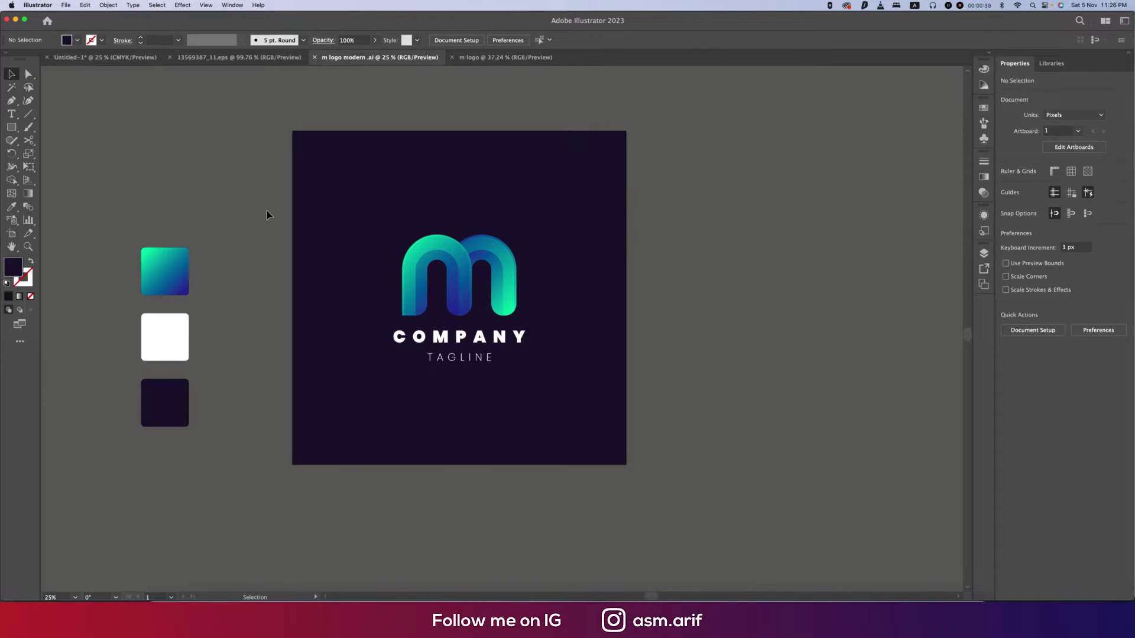
{"action": "left_click_drag", "start_coordinate": [193, 444], "coordinate": [181, 416]}
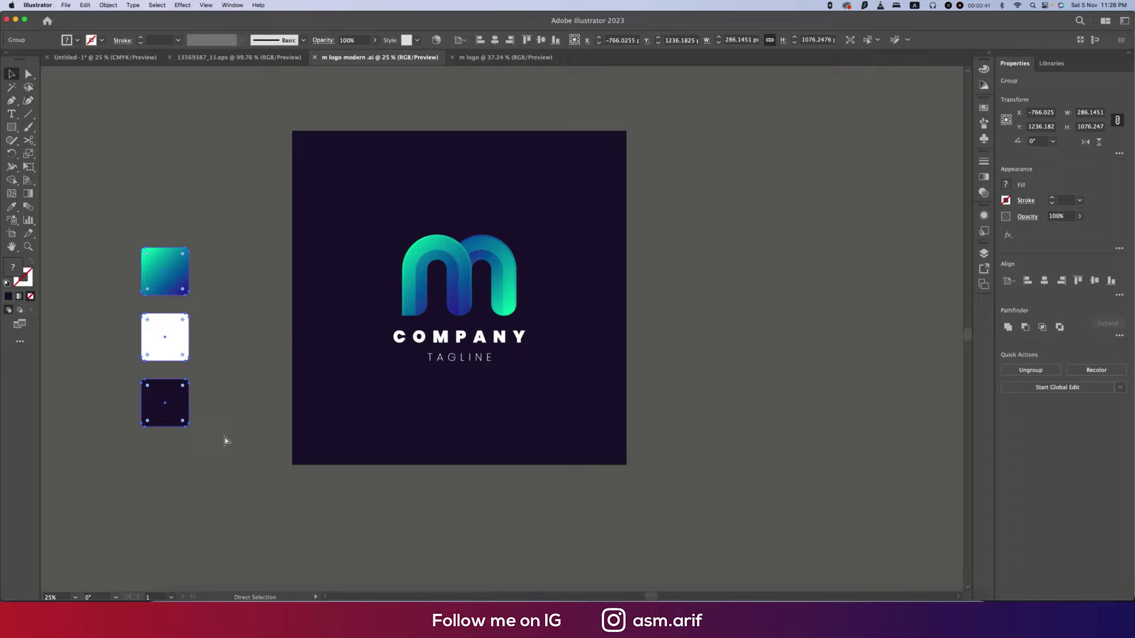
{"action": "left_click", "coordinate": [547, 58]}
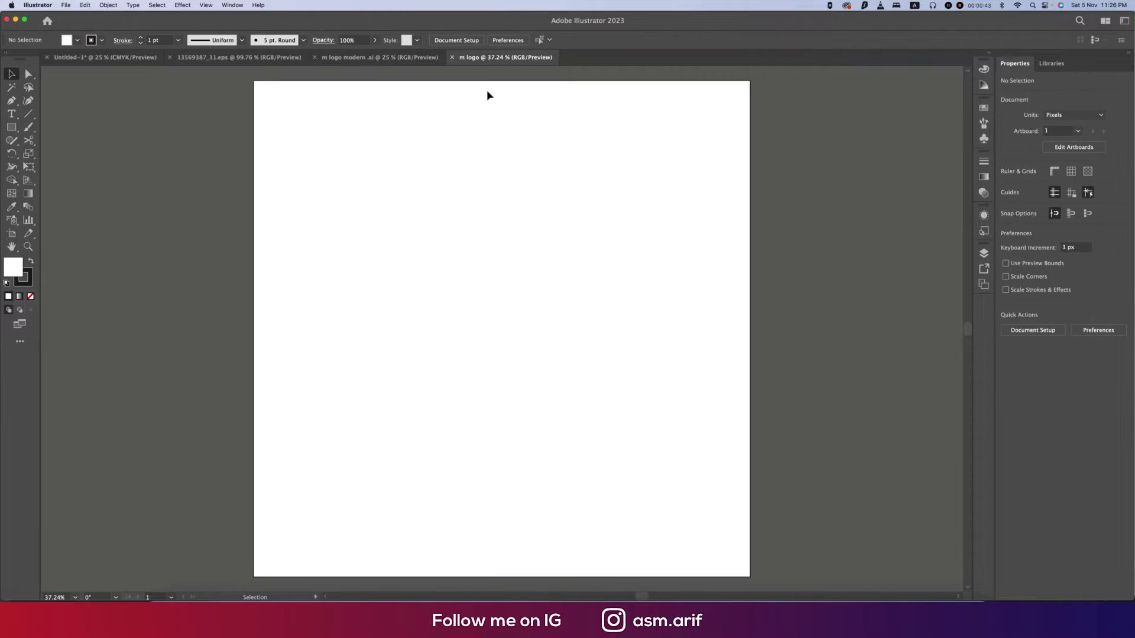
{"action": "key", "text": "super+v"}
{"action": "key", "text": "super+minus"}
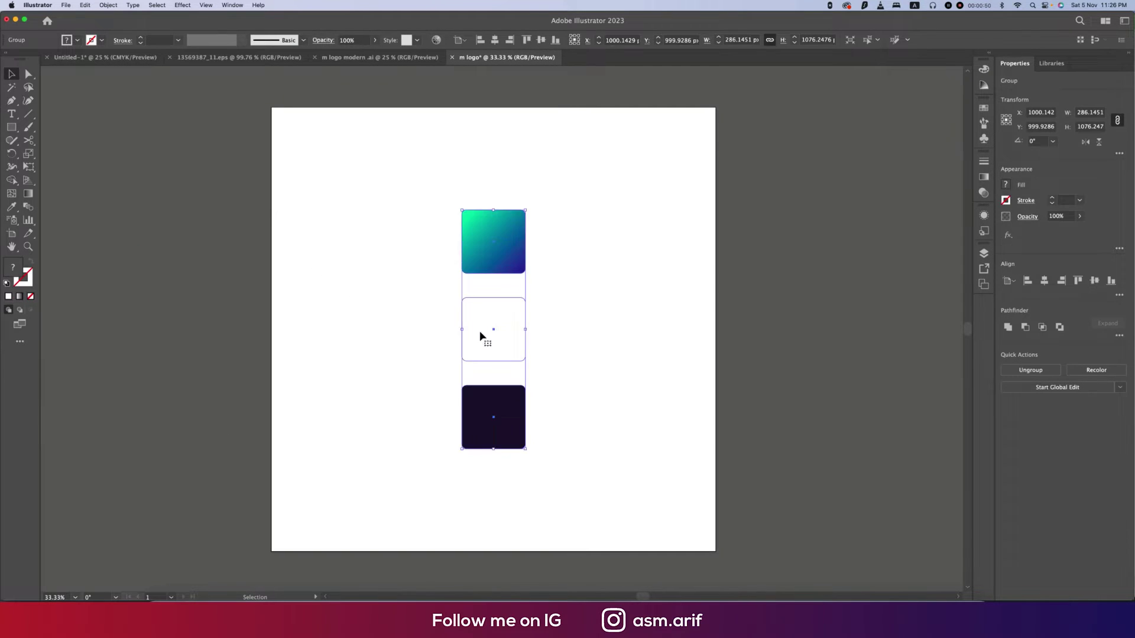
{"action": "left_click_drag", "start_coordinate": [482, 329], "coordinate": [190, 328]}
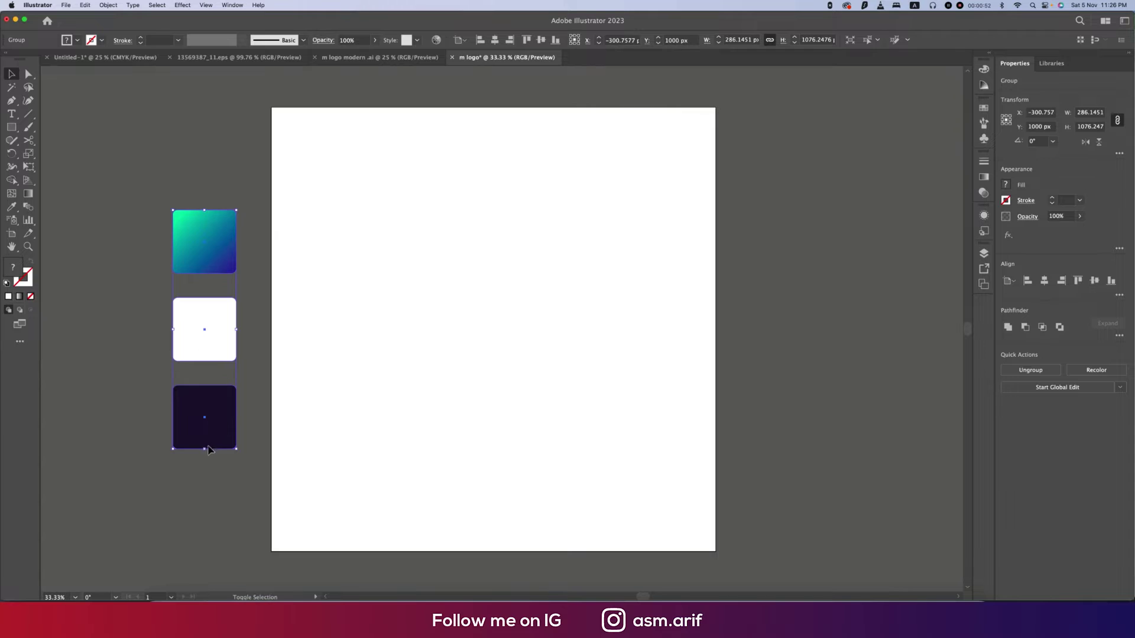
- Scale the swatch group down proportionally and ungroup the three swatches
{"action": "left_click_drag", "start_coordinate": [206, 449], "coordinate": [235, 347]}
{"action": "left_click", "coordinate": [247, 349]}
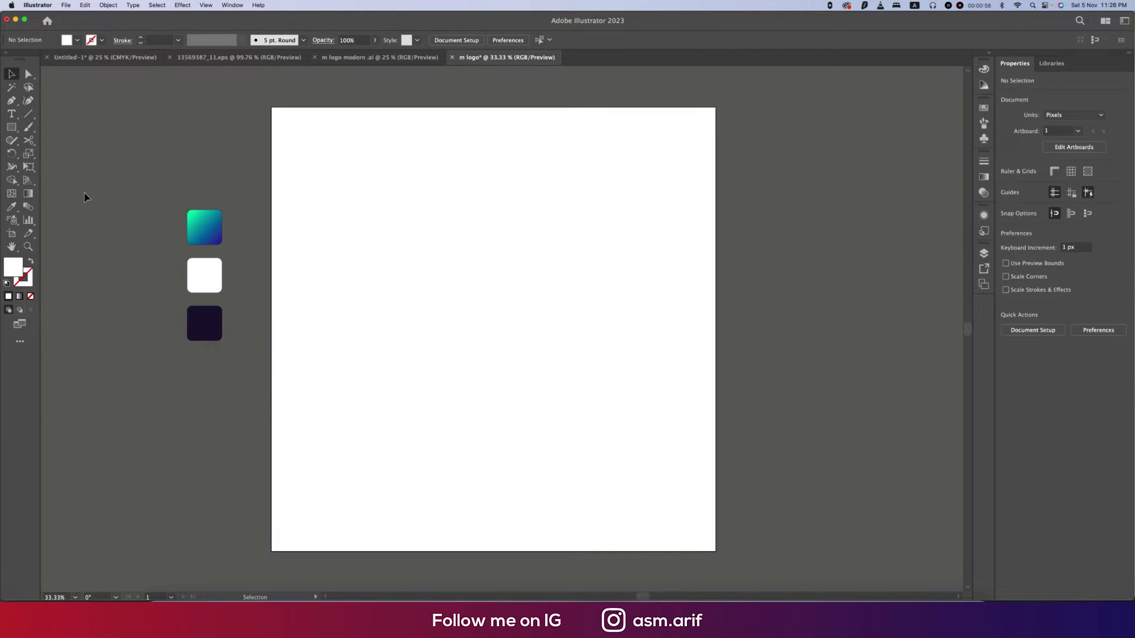
{"action": "left_click", "coordinate": [208, 324]}
{"action": "right_click", "coordinate": [217, 325]}
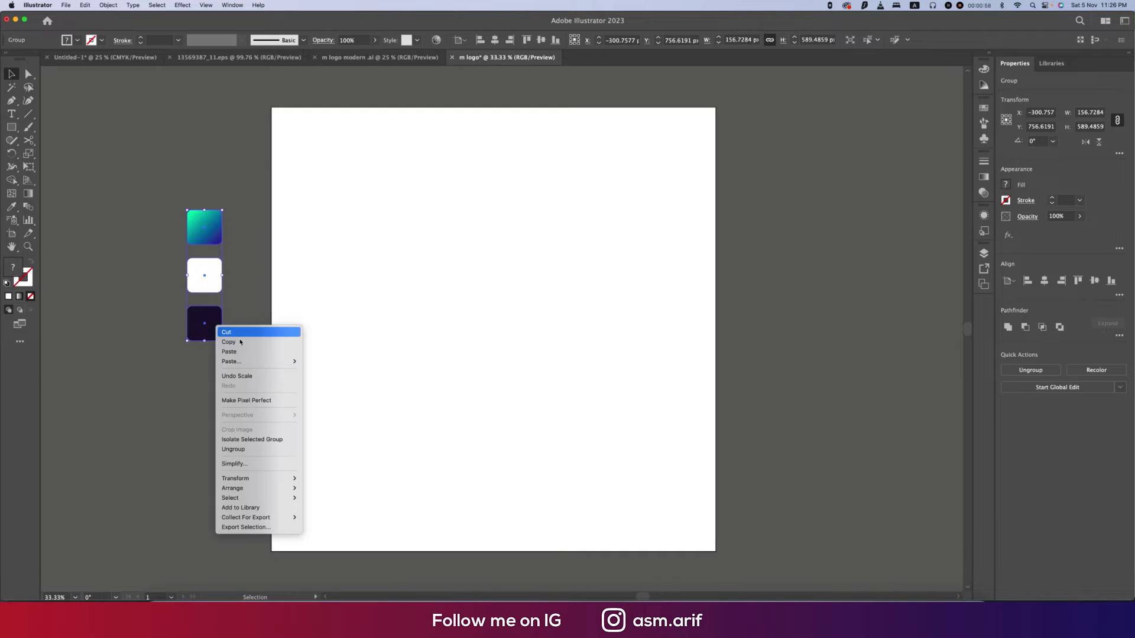
{"action": "left_click", "coordinate": [233, 449]}
{"action": "left_click", "coordinate": [190, 398]}
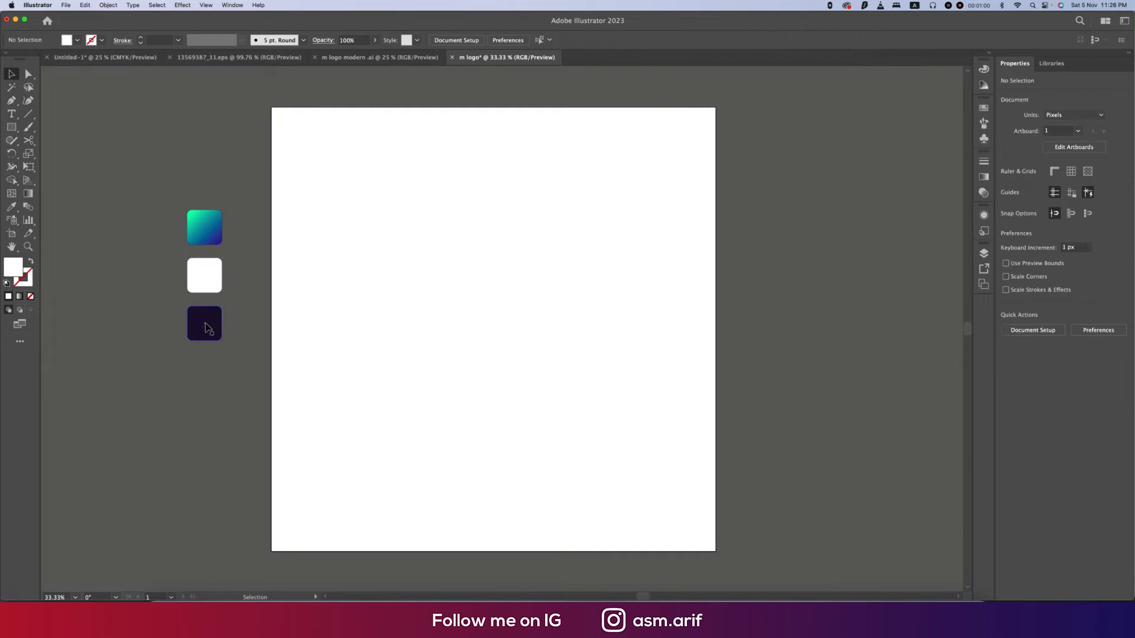
- Draw a rectangle in the dark purple swatch colour covering the whole artboard
{"action": "left_click", "coordinate": [207, 328]}
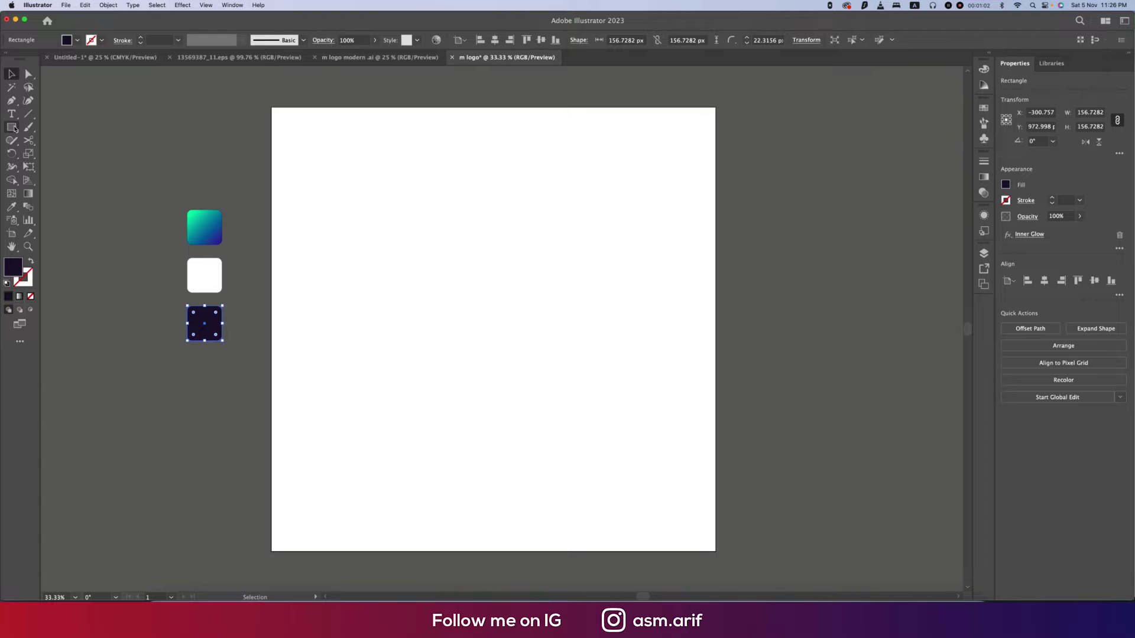
{"action": "left_click_drag", "start_coordinate": [15, 129], "coordinate": [59, 119]}
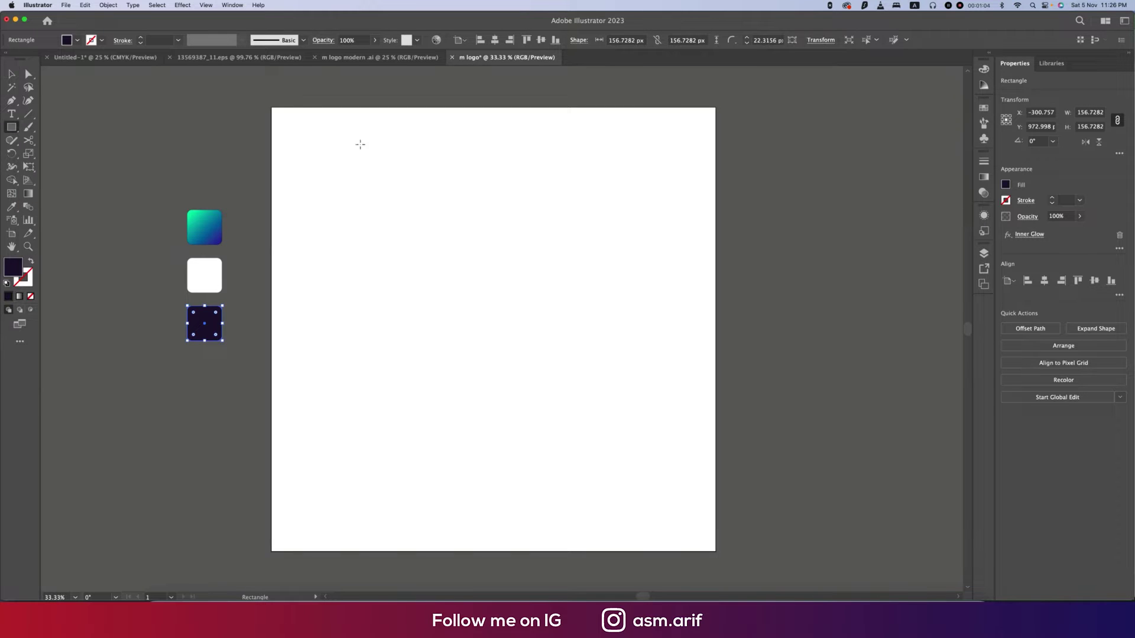
{"action": "left_click_drag", "start_coordinate": [273, 109], "coordinate": [680, 549]}
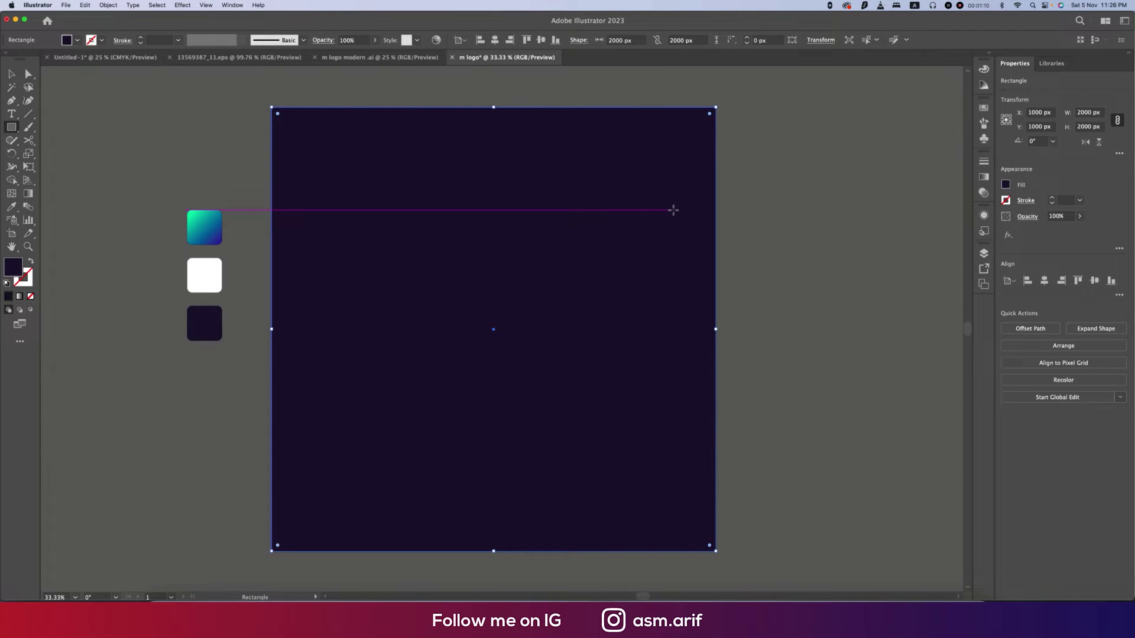
{"action": "key", "text": "v"}
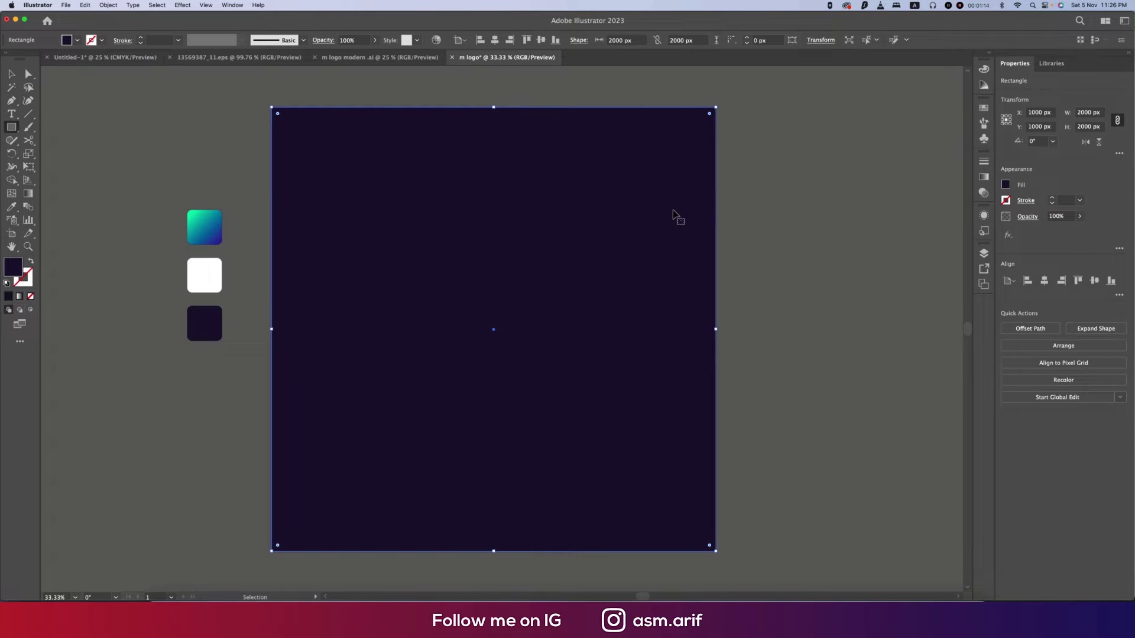
{"action": "key", "text": "super+shift+a"}
{"action": "left_click", "coordinate": [11, 74]}
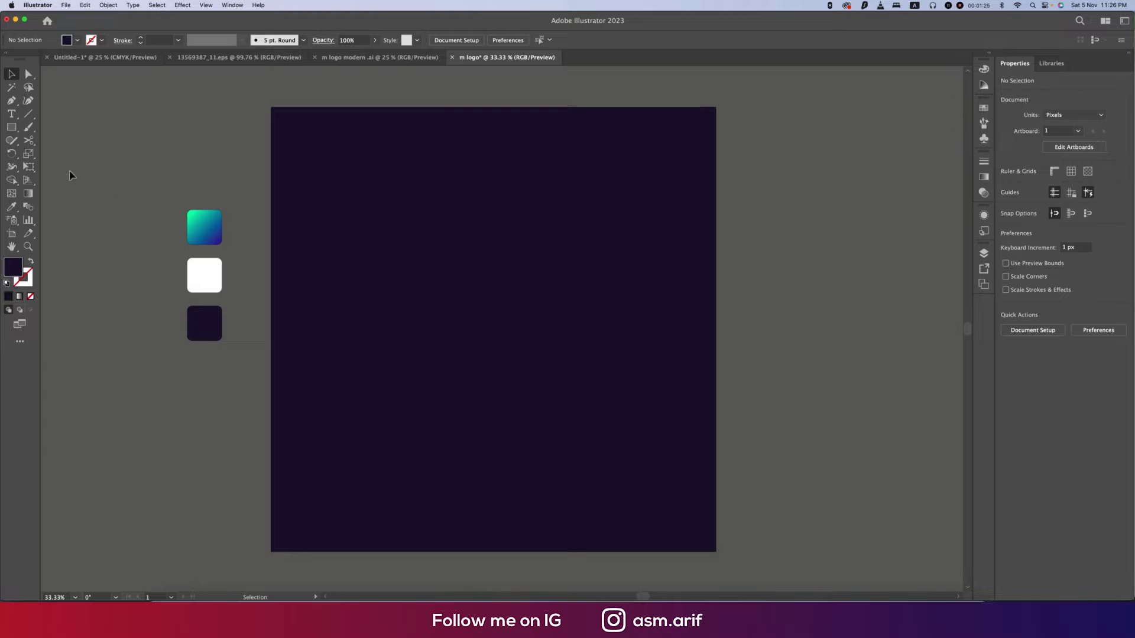
- Draw a tall rectangle with no fill and a 150 pt blue stroke, then shorten it from the top
{"action": "left_click", "coordinate": [12, 128]}
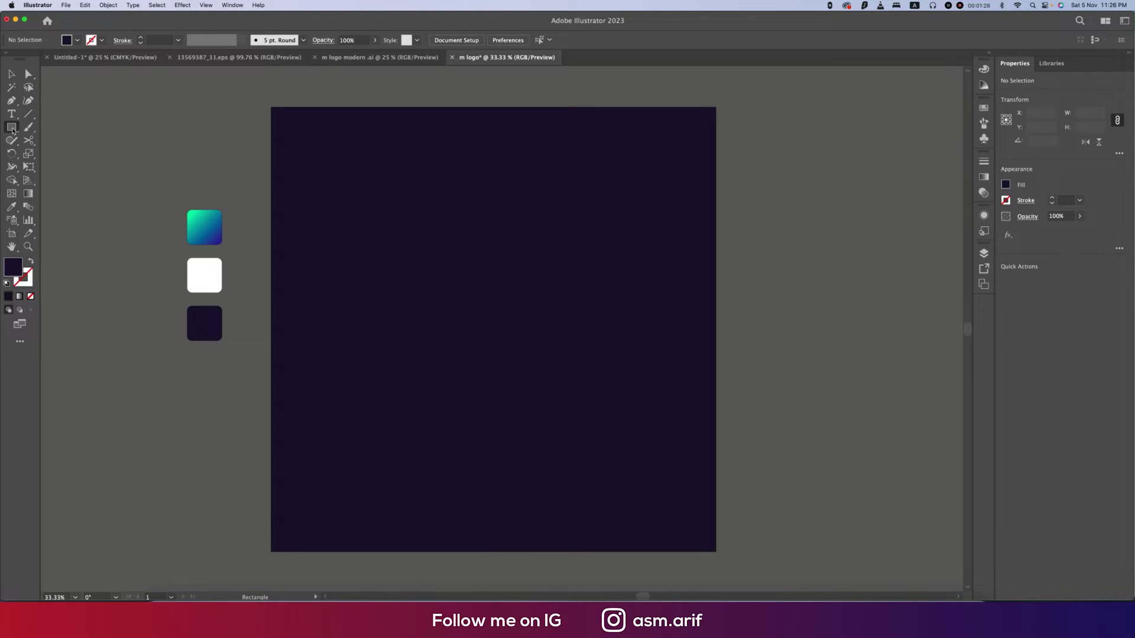
{"action": "left_click_drag", "start_coordinate": [413, 206], "coordinate": [476, 352]}
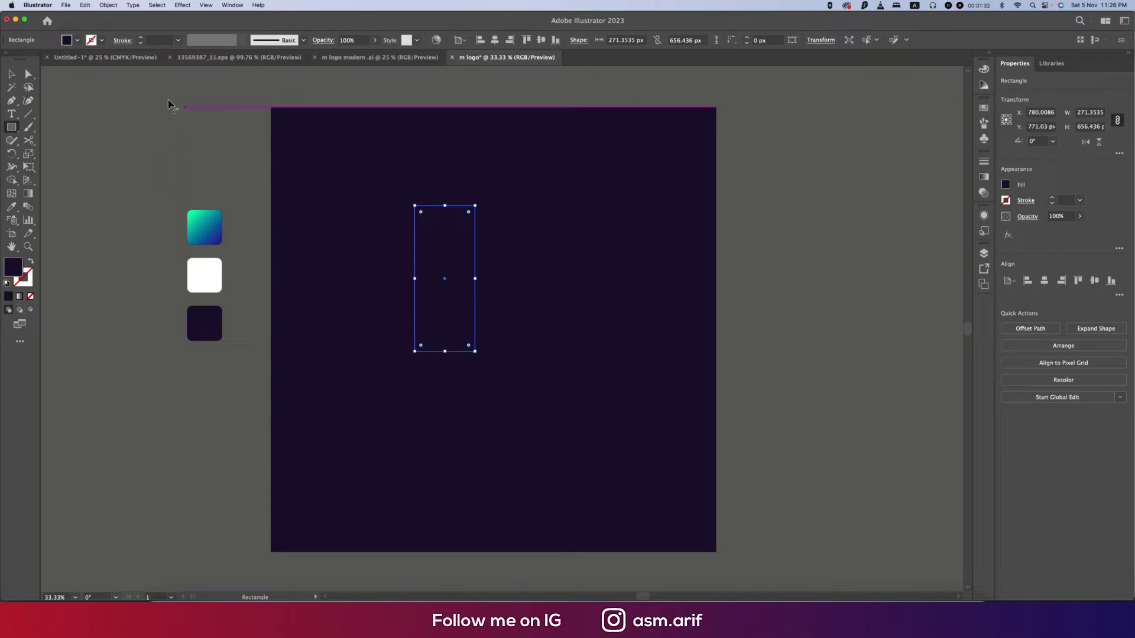
{"action": "left_click", "coordinate": [77, 39]}
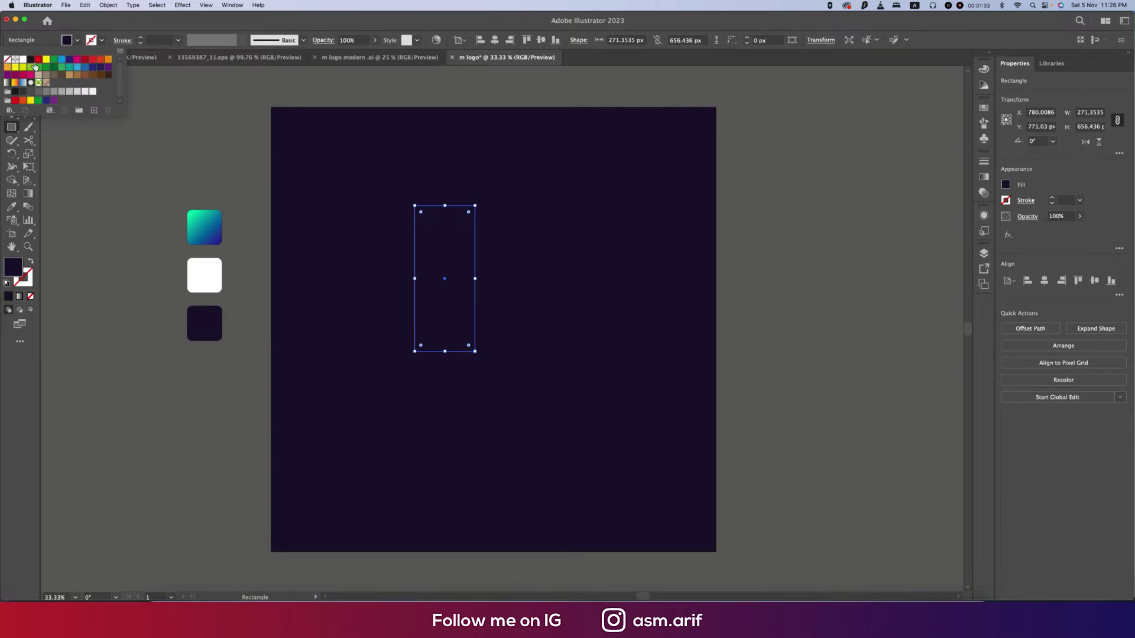
{"action": "left_click", "coordinate": [78, 69]}
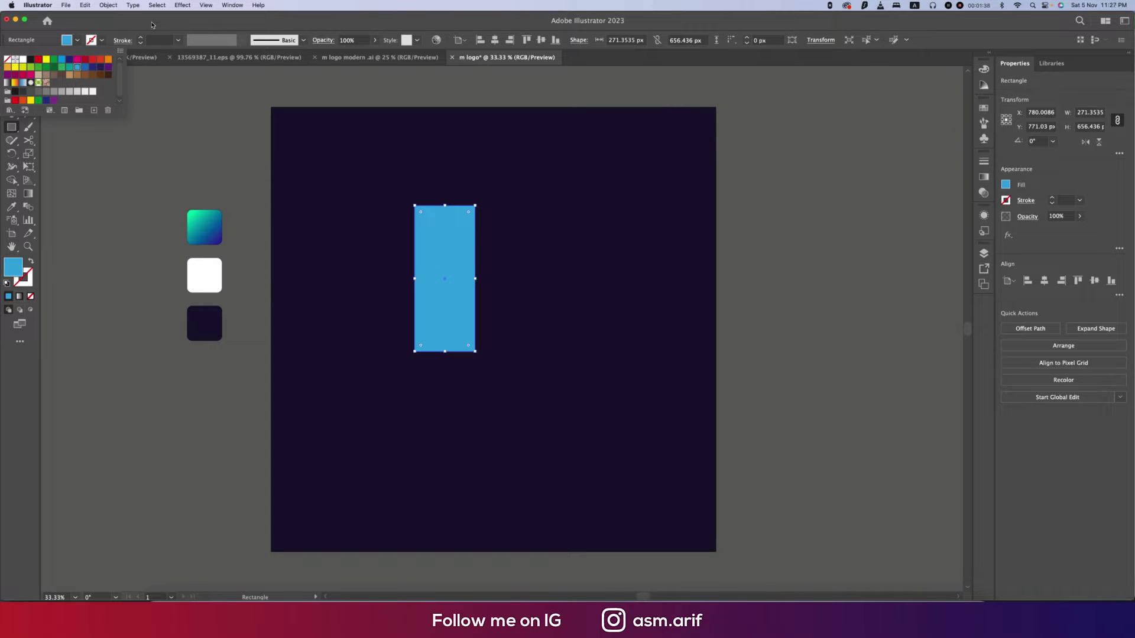
{"action": "left_click", "coordinate": [32, 263]}
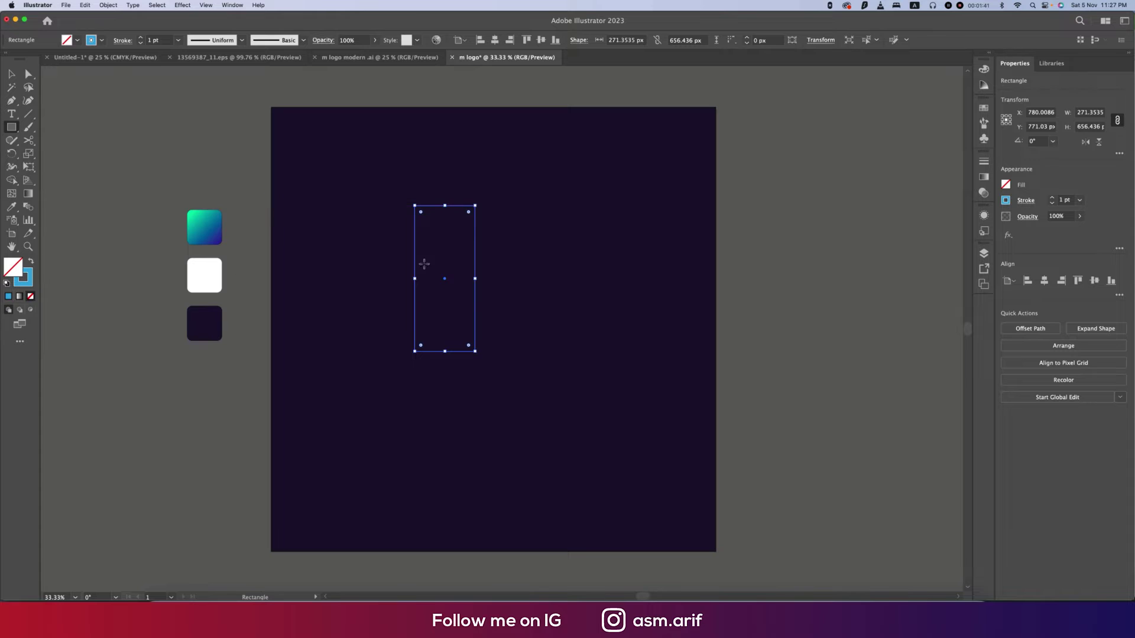
{"action": "left_click", "coordinate": [155, 40]}
{"action": "type", "text": "150"}
{"action": "key", "text": "Return"}
{"action": "key", "text": "v"}
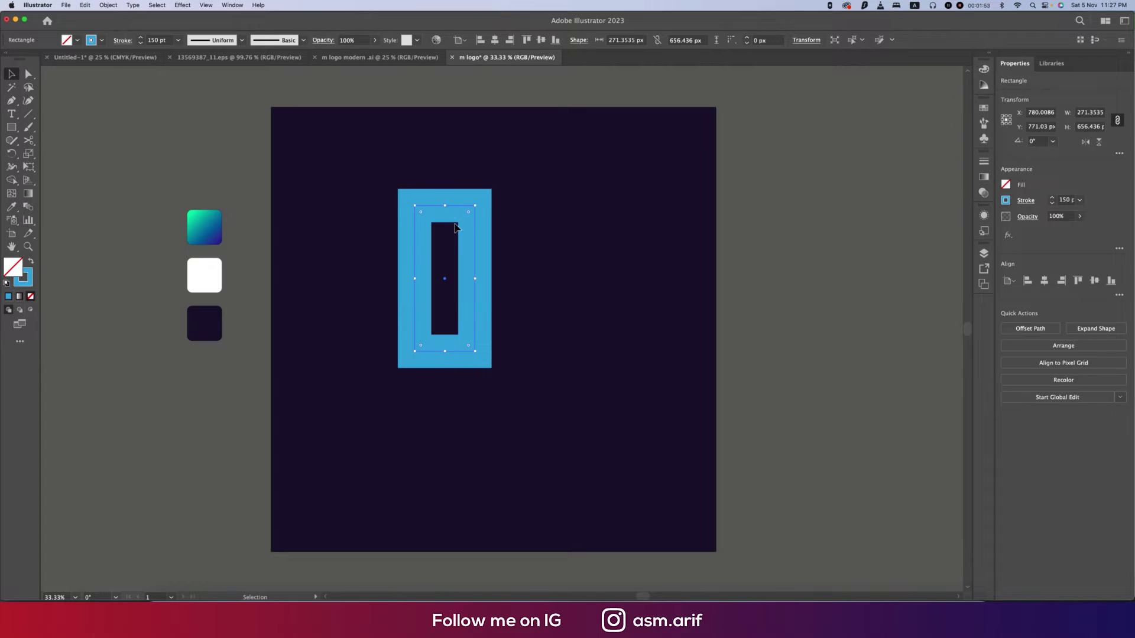
{"action": "left_click_drag", "start_coordinate": [445, 205], "coordinate": [452, 233]}
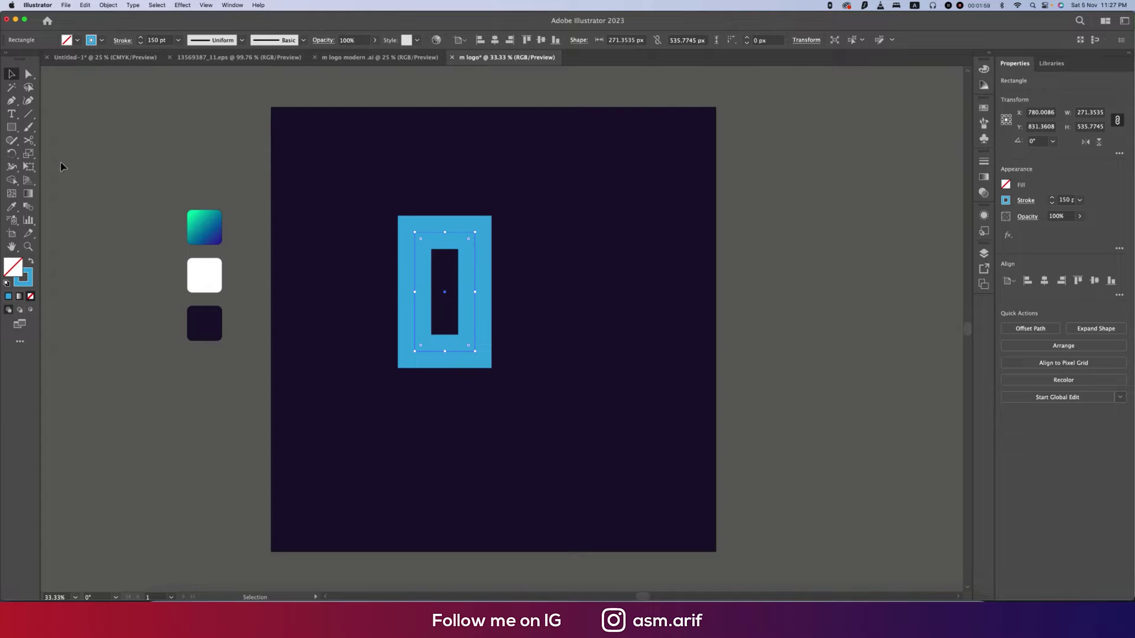
- Cut the rectangle at both bottom corners with Scissors and delete the bottom segment
{"action": "left_click_drag", "start_coordinate": [29, 140], "coordinate": [59, 154]}
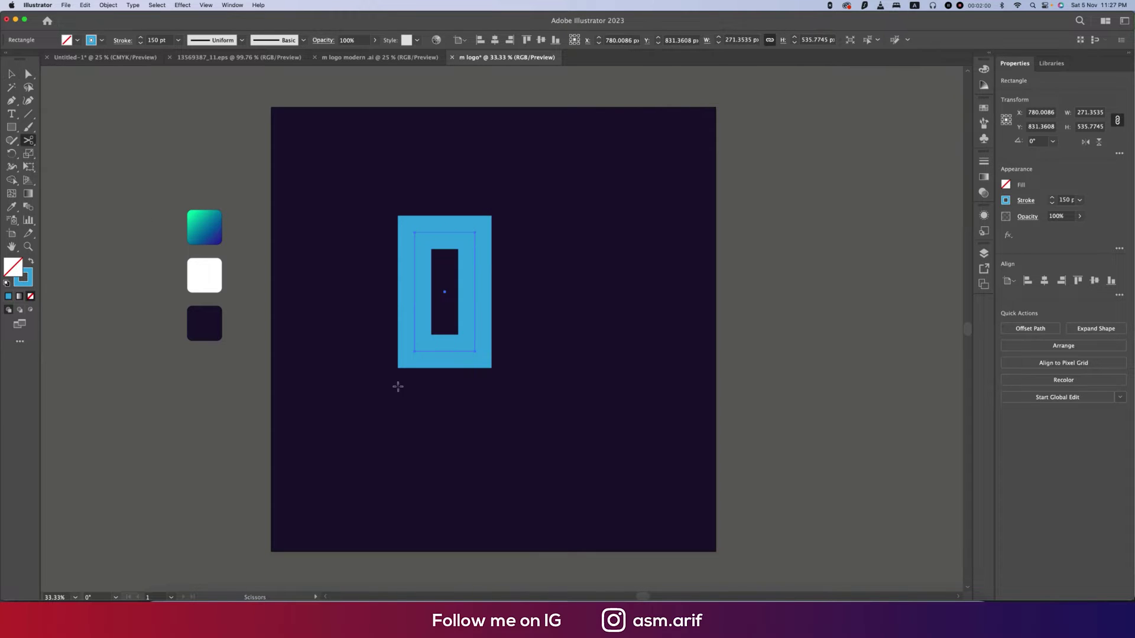
{"action": "left_click", "coordinate": [414, 352]}
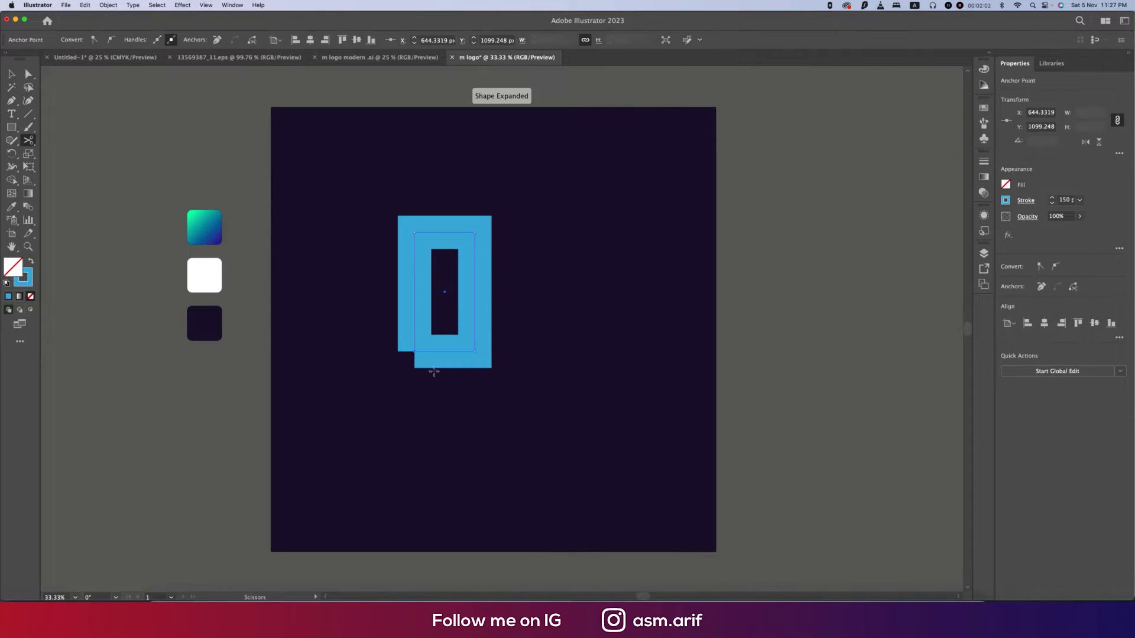
{"action": "left_click", "coordinate": [475, 351]}
{"action": "key", "text": "v"}
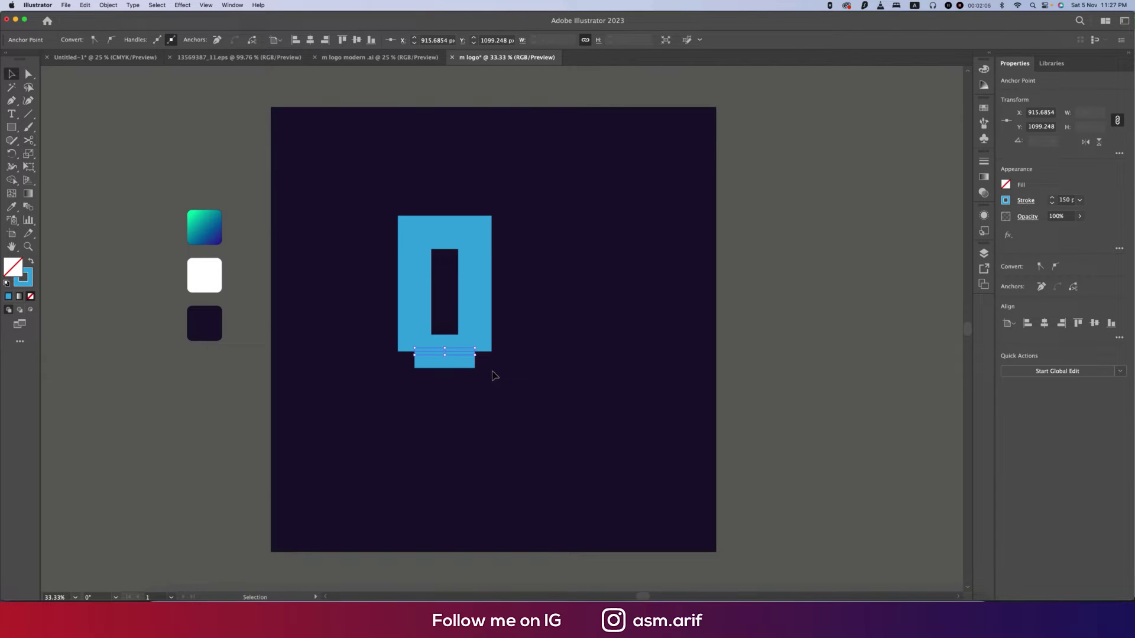
{"action": "left_click", "coordinate": [461, 361]}
{"action": "key", "text": "Delete"}
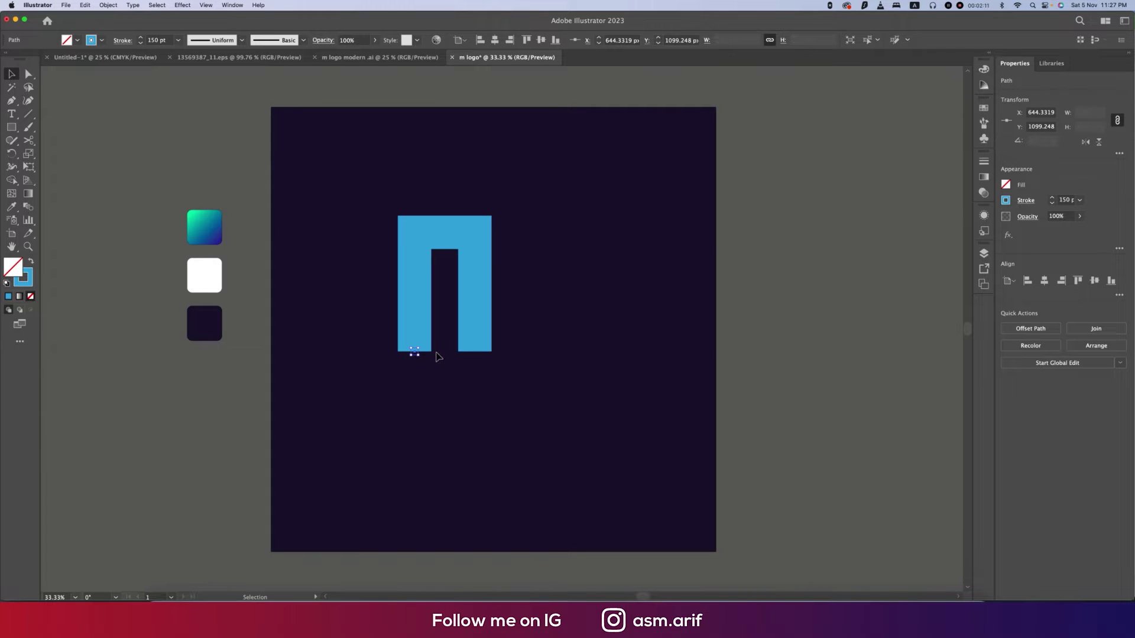
{"action": "left_click", "coordinate": [438, 356]}
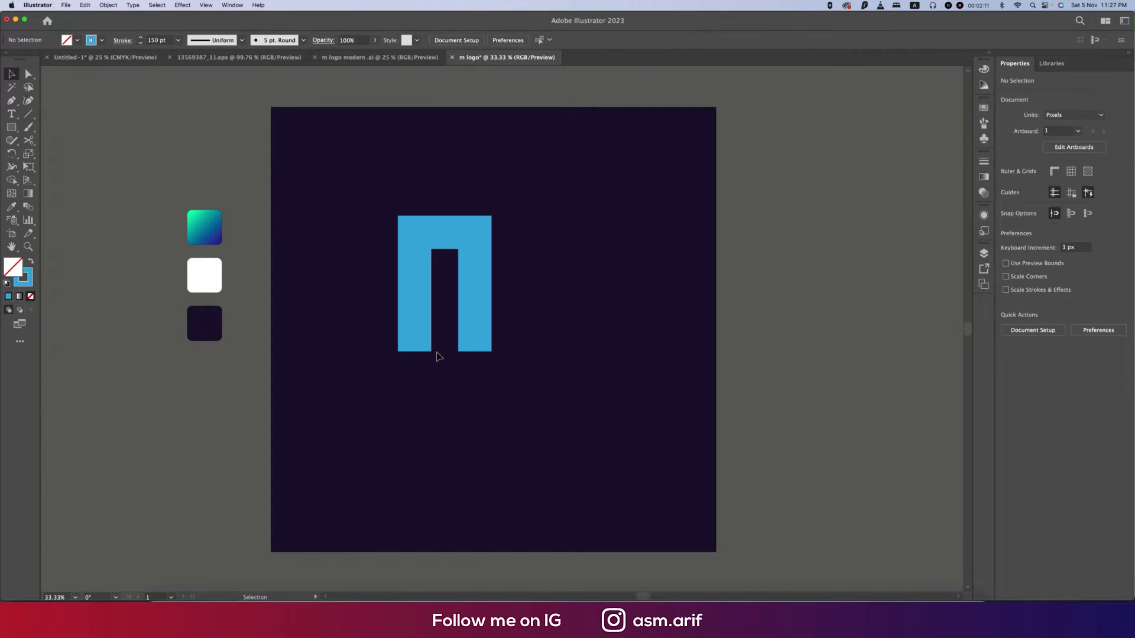
- Fully round the arch's top corners and Alt-drag a copy to the right of the artboard
{"action": "left_click", "coordinate": [416, 322]}
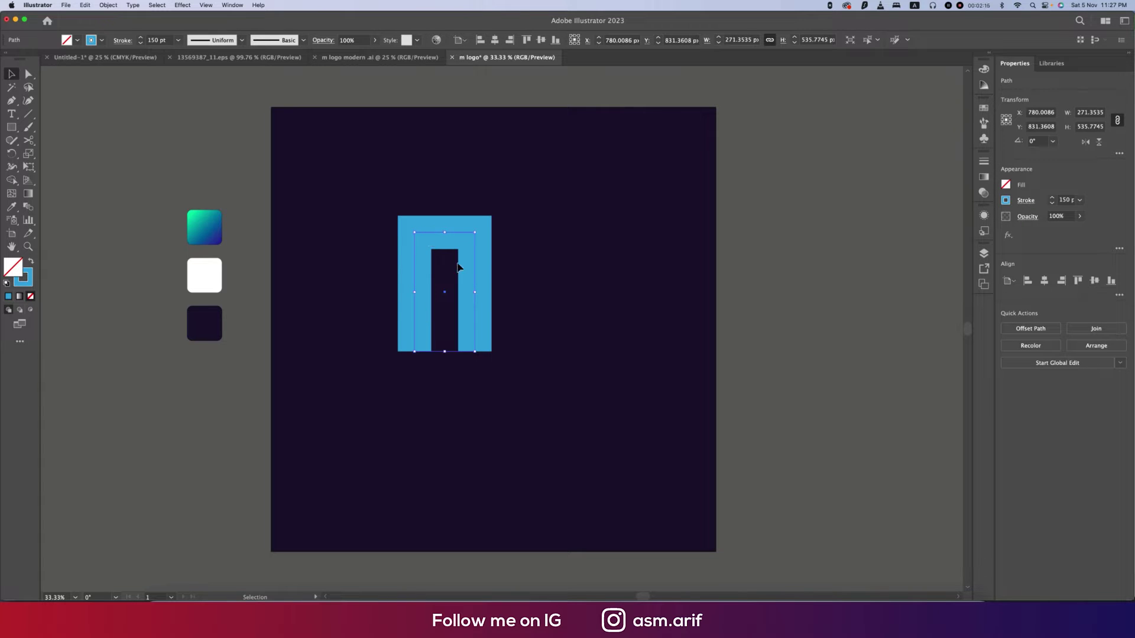
{"action": "key", "text": "a"}
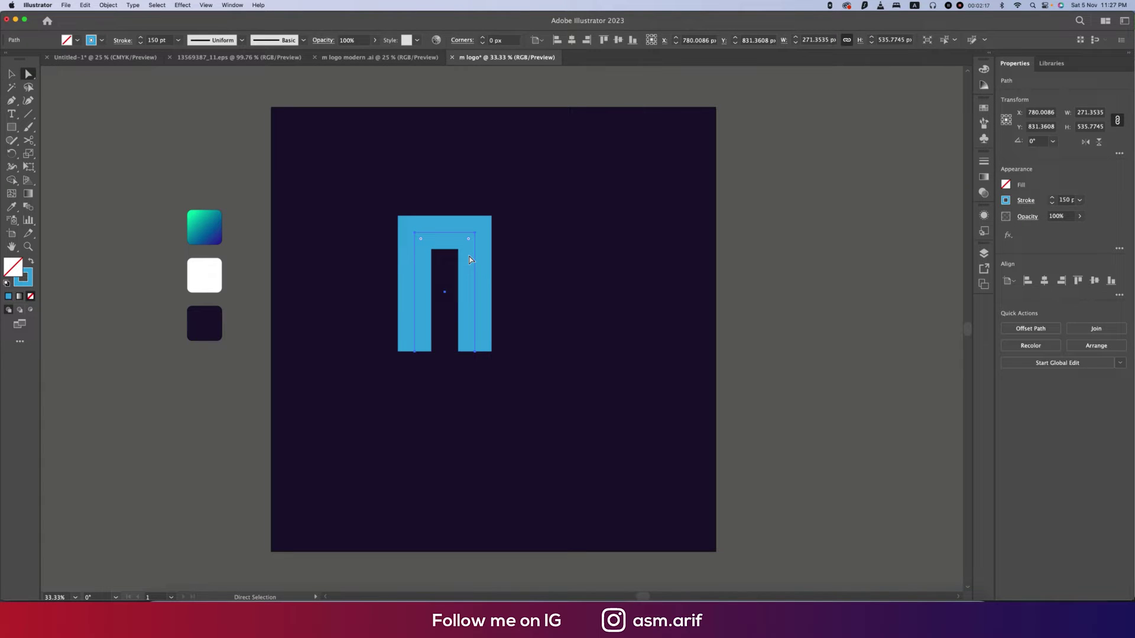
{"action": "left_click_drag", "start_coordinate": [468, 242], "coordinate": [453, 332]}
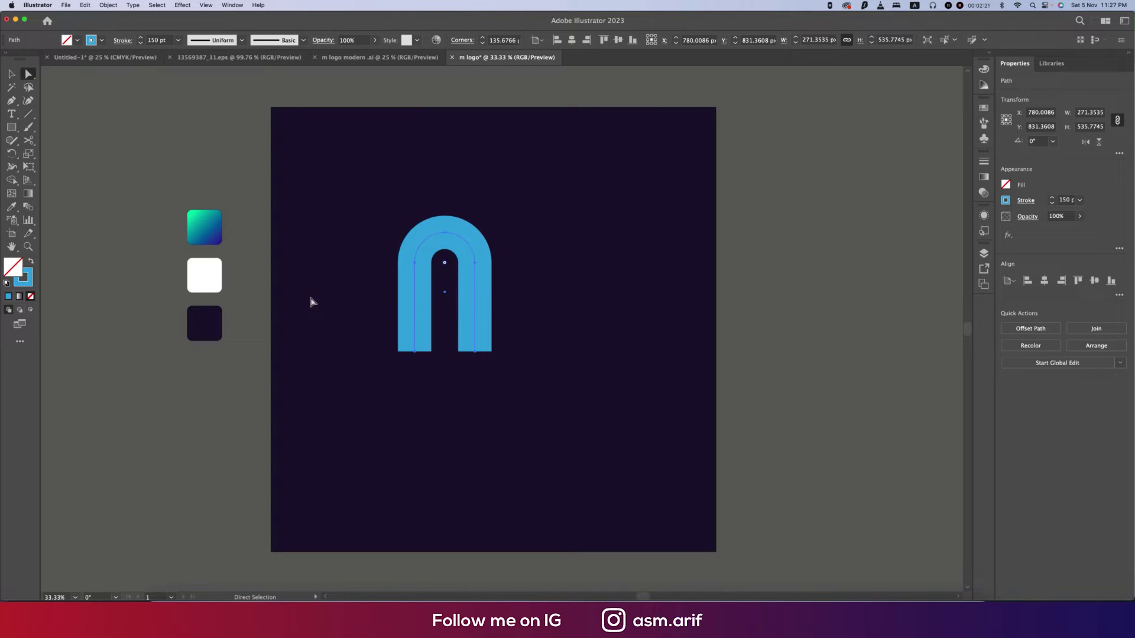
{"action": "left_click", "coordinate": [11, 74]}
{"action": "left_click", "coordinate": [533, 299]}
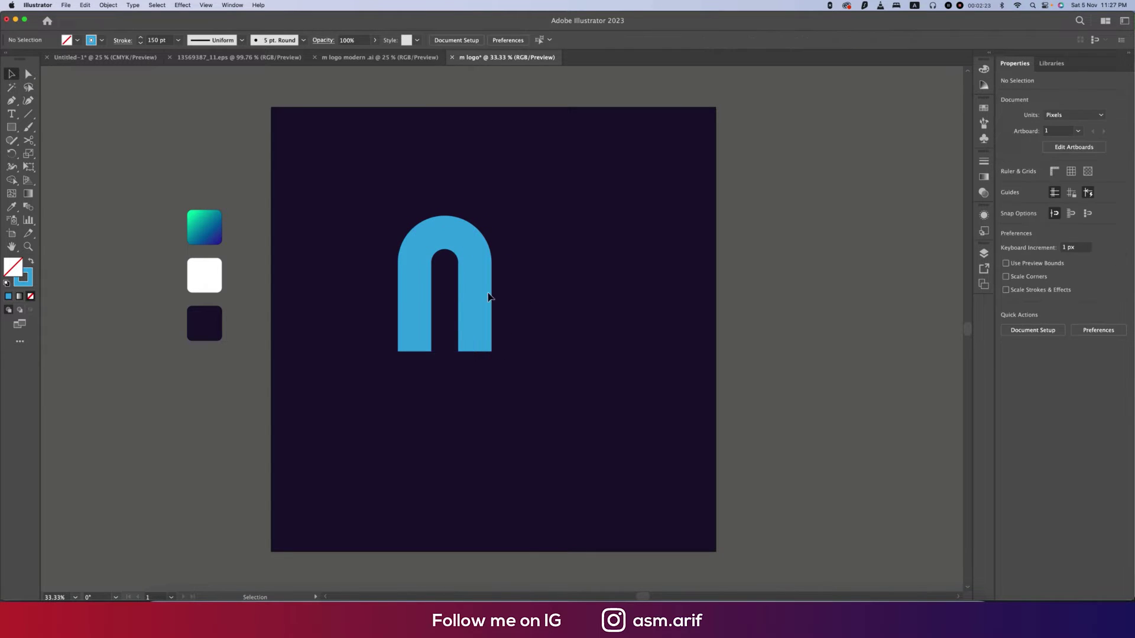
{"action": "left_click", "coordinate": [487, 295]}
{"action": "left_click_drag", "start_coordinate": [475, 303], "coordinate": [844, 304]}
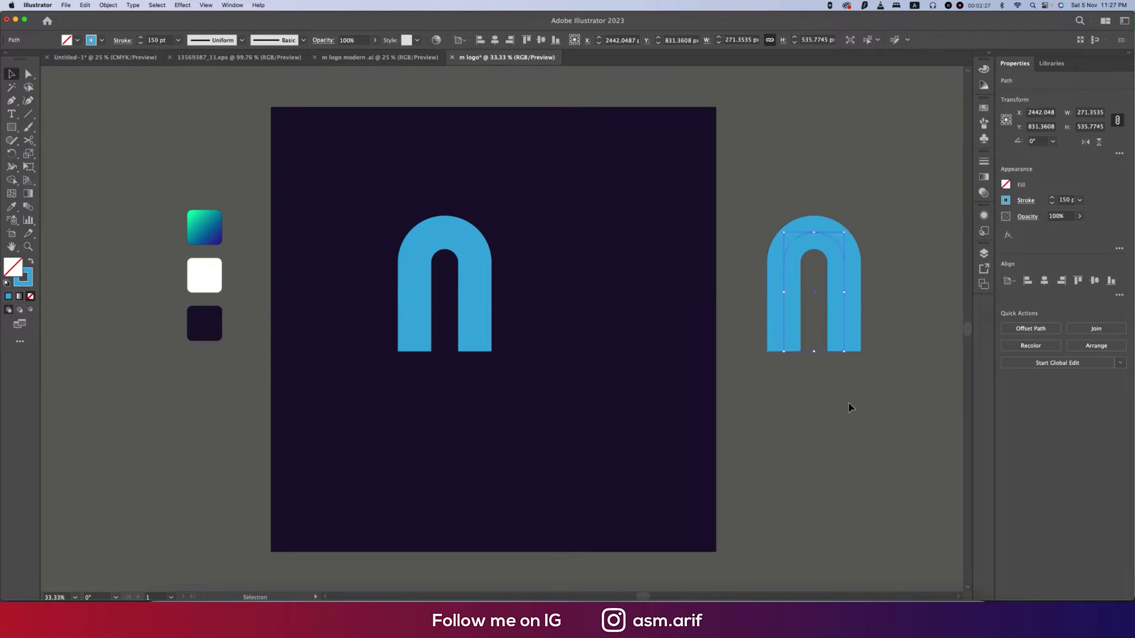
- Expand the left arch's stroke and fill into a solid shape
{"action": "left_click", "coordinate": [850, 410]}
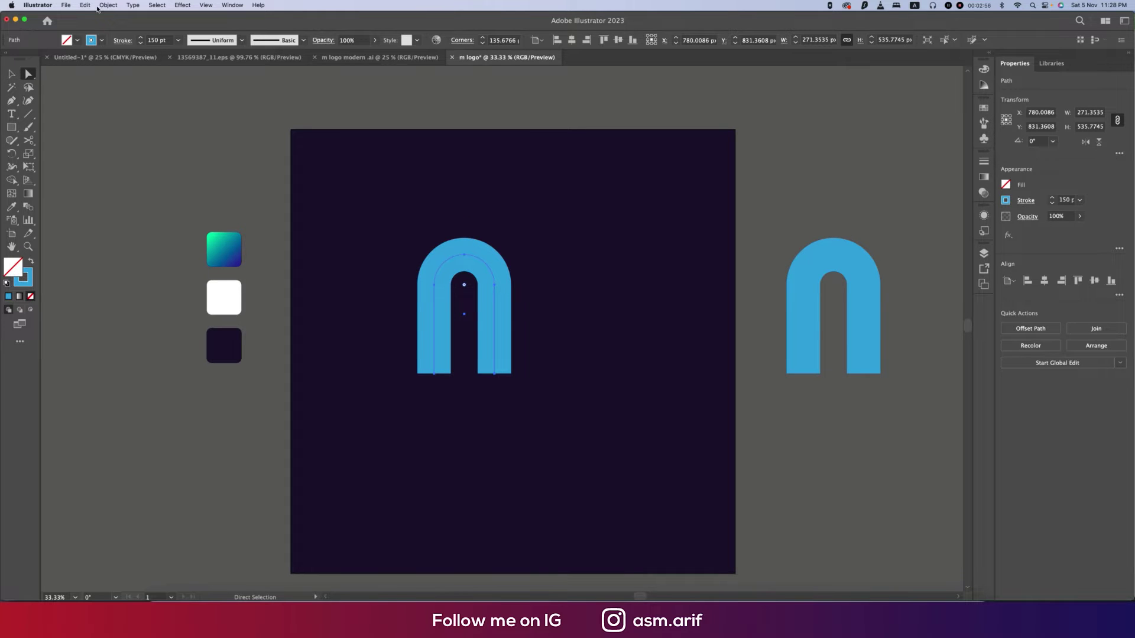
{"action": "left_click", "coordinate": [112, 7]}
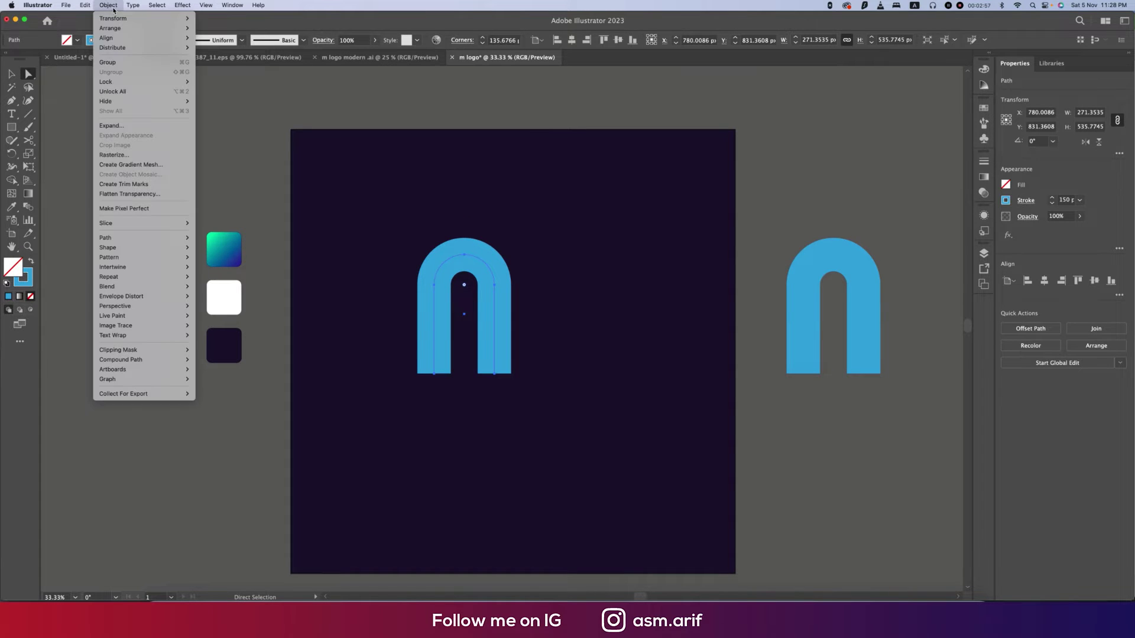
{"action": "left_click", "coordinate": [136, 126]}
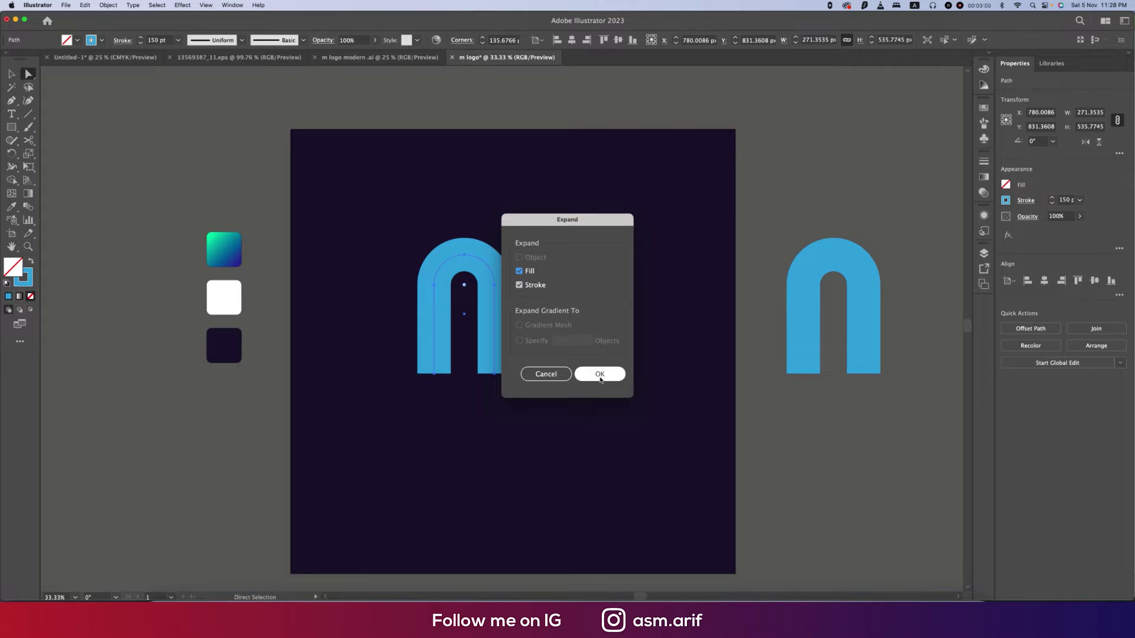
{"action": "left_click", "coordinate": [600, 375]}
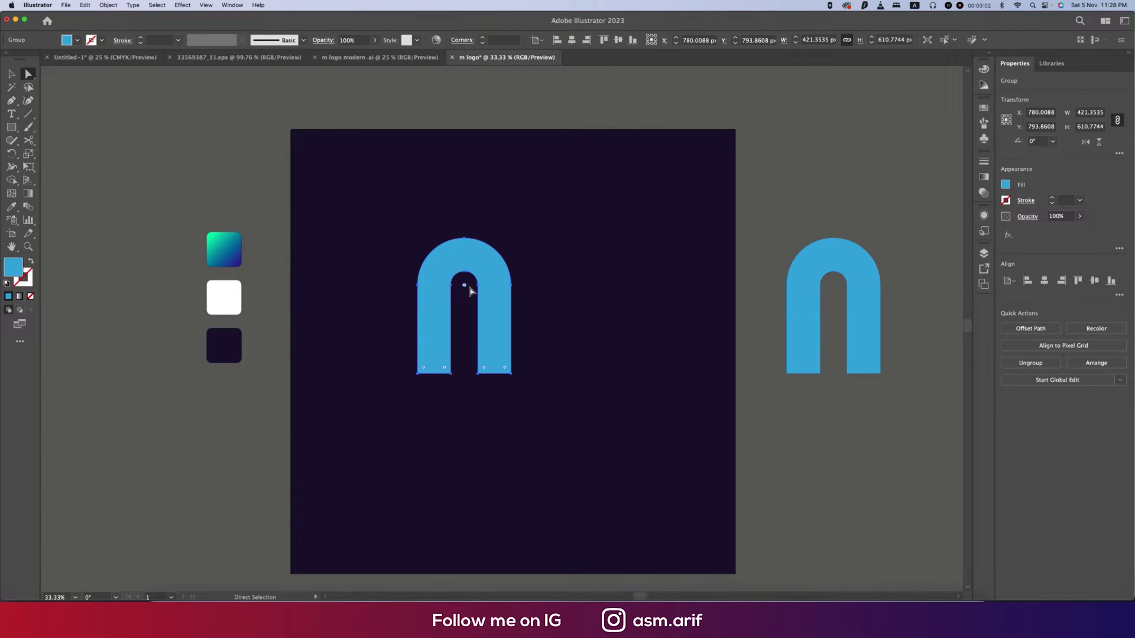
{"action": "left_click", "coordinate": [11, 74]}
{"action": "left_click", "coordinate": [337, 306]}
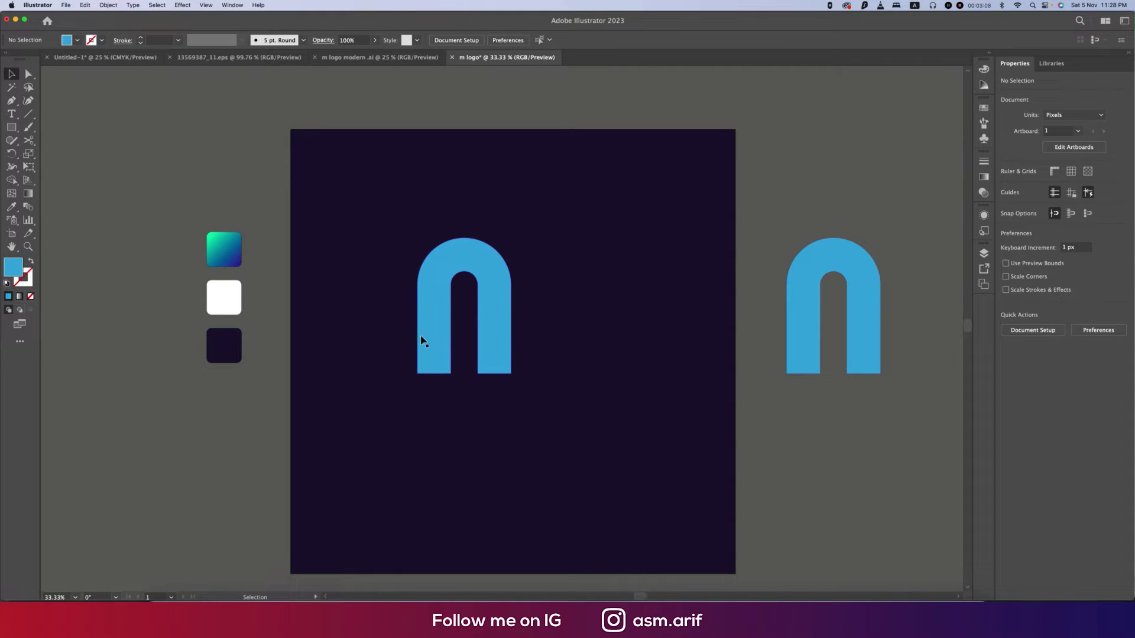
- Draw a horizontal line across the arch's legs and split them with Pathfinder Divide
{"action": "left_click", "coordinate": [29, 115]}
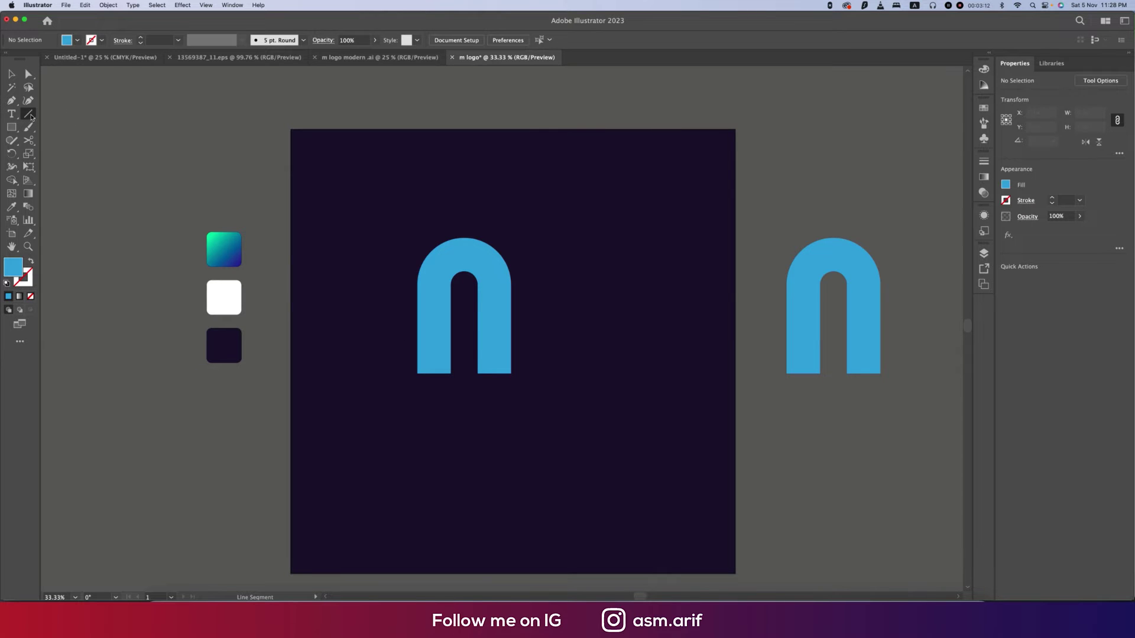
{"action": "left_click_drag", "start_coordinate": [403, 333], "coordinate": [545, 343]}
{"action": "key", "text": "v"}
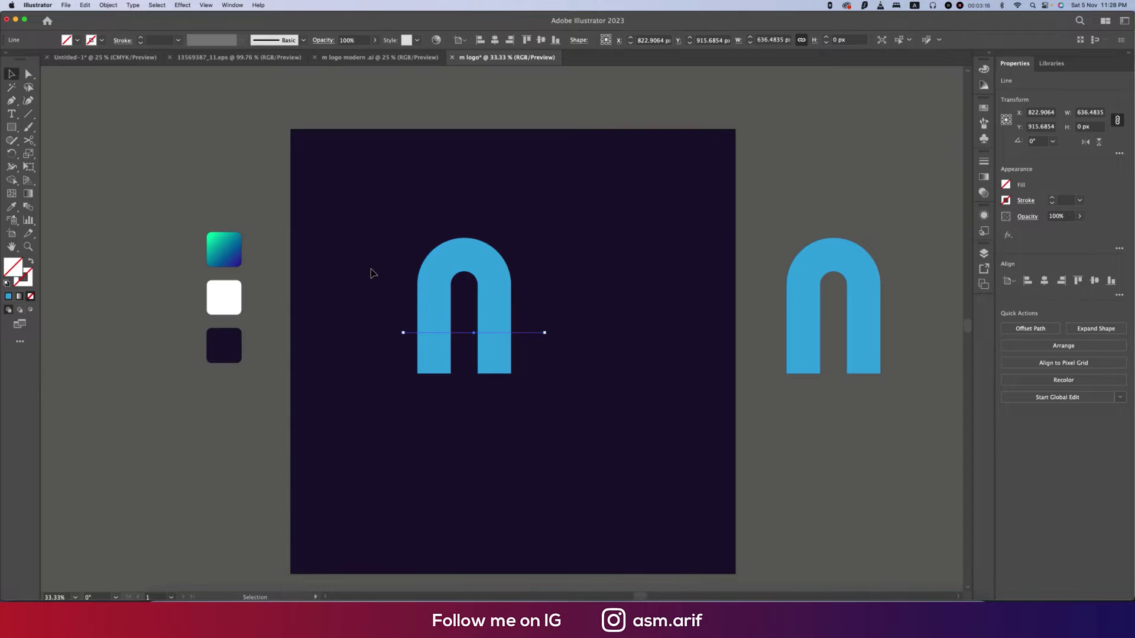
{"action": "left_click_drag", "start_coordinate": [372, 273], "coordinate": [594, 428]}
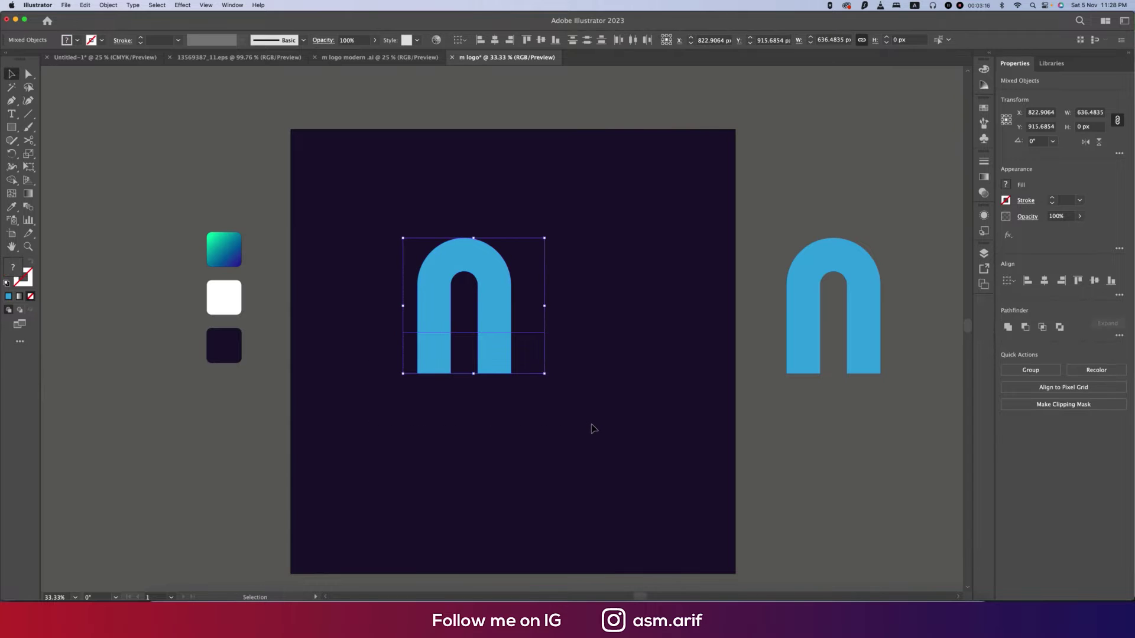
{"action": "left_click", "coordinate": [1120, 336]}
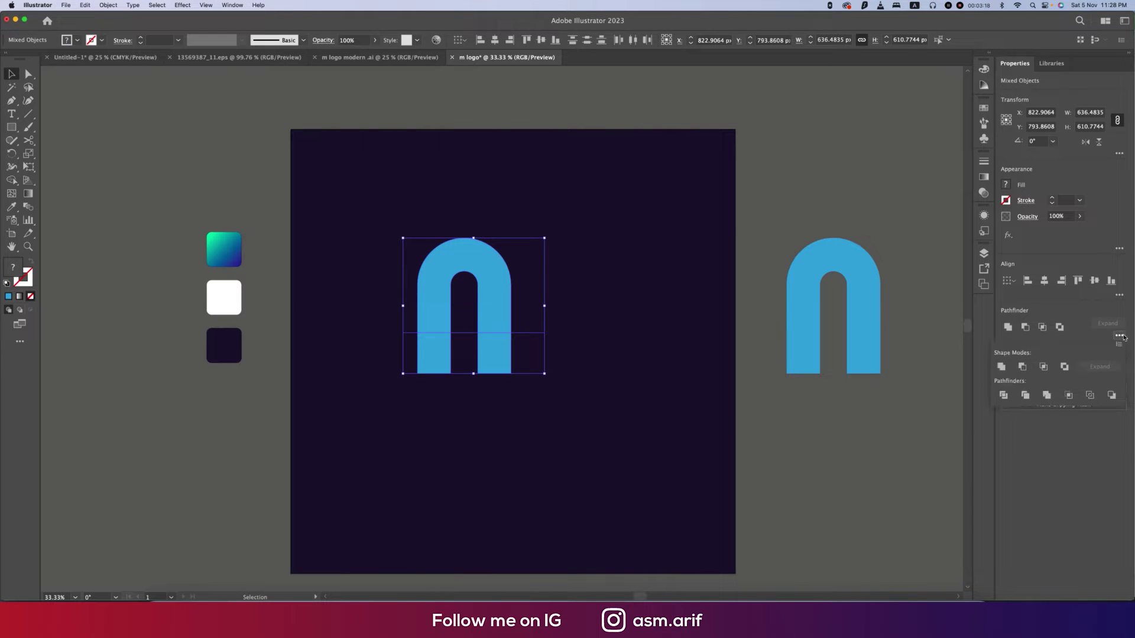
{"action": "left_click", "coordinate": [1003, 396]}
- Ungroup the divided pieces and delete the bottom leg section
{"action": "right_click", "coordinate": [499, 326]}
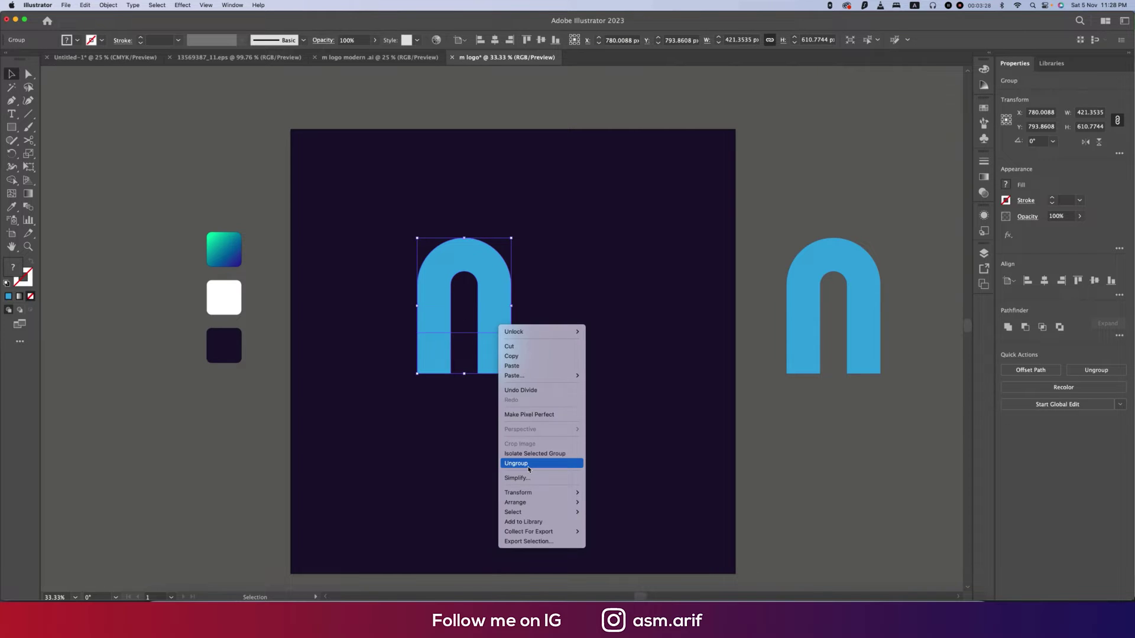
{"action": "left_click", "coordinate": [529, 463]}
{"action": "left_click", "coordinate": [519, 436]}
{"action": "left_click_drag", "start_coordinate": [519, 435], "coordinate": [399, 346]}
{"action": "key", "text": "Delete"}
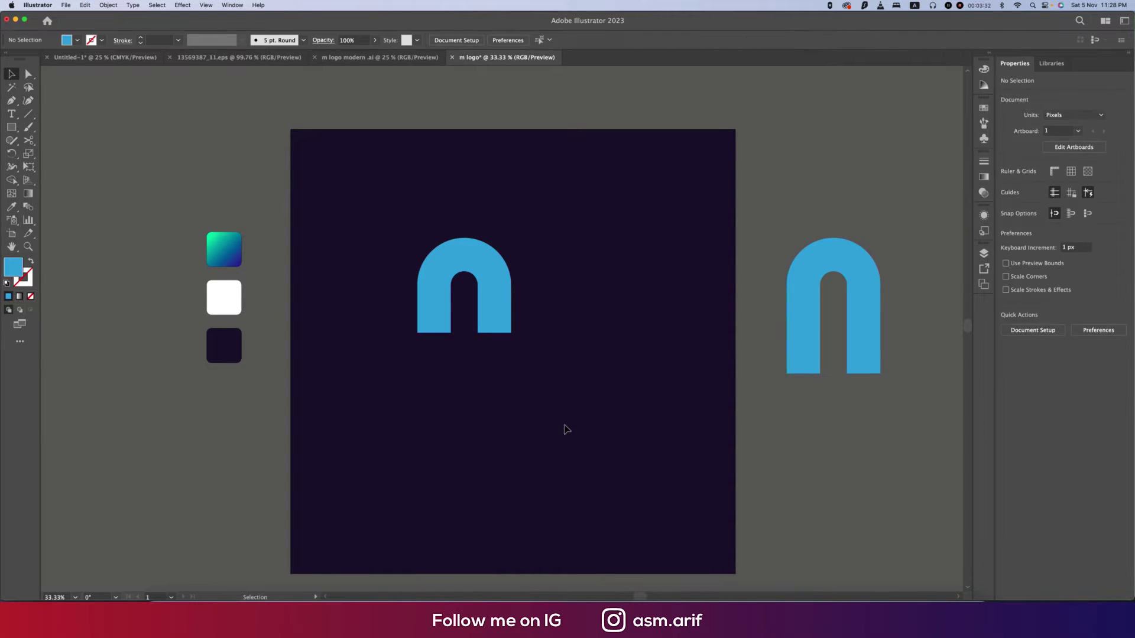
- Copy the right arch over the blue arch with a 1 pt white stroke
{"action": "left_click", "coordinate": [489, 306]}
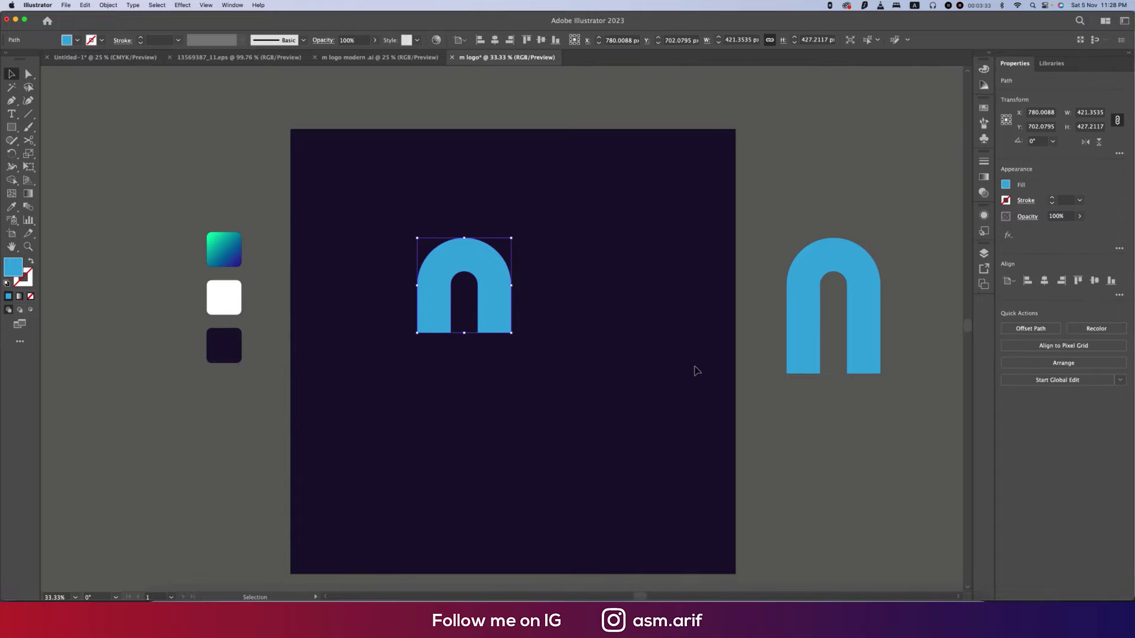
{"action": "left_click", "coordinate": [804, 321]}
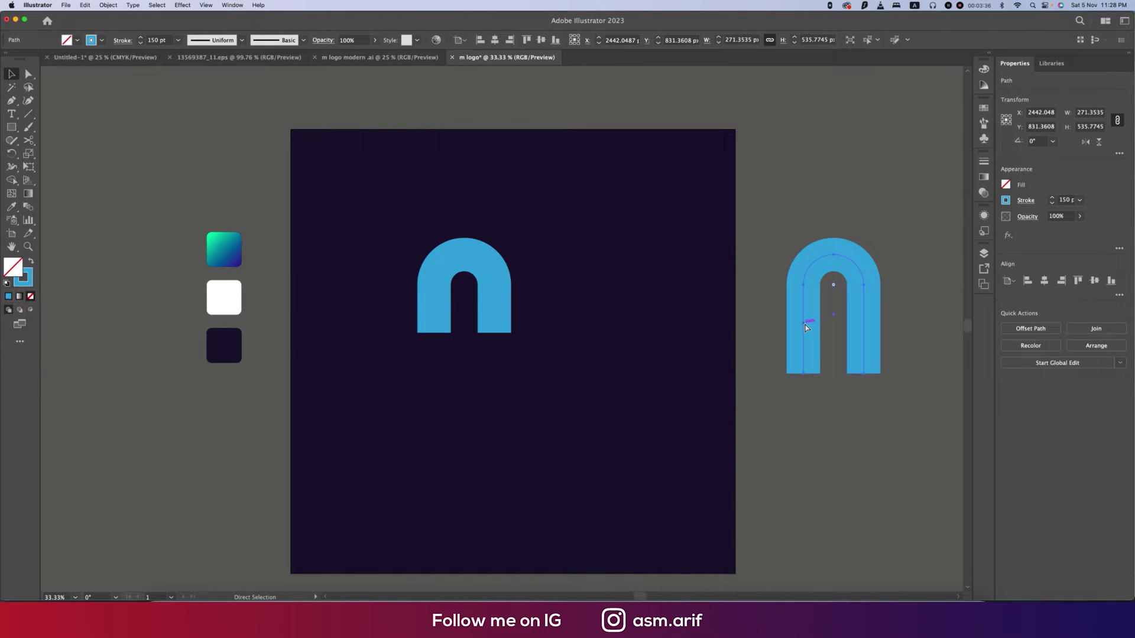
{"action": "left_click", "coordinate": [770, 371]}
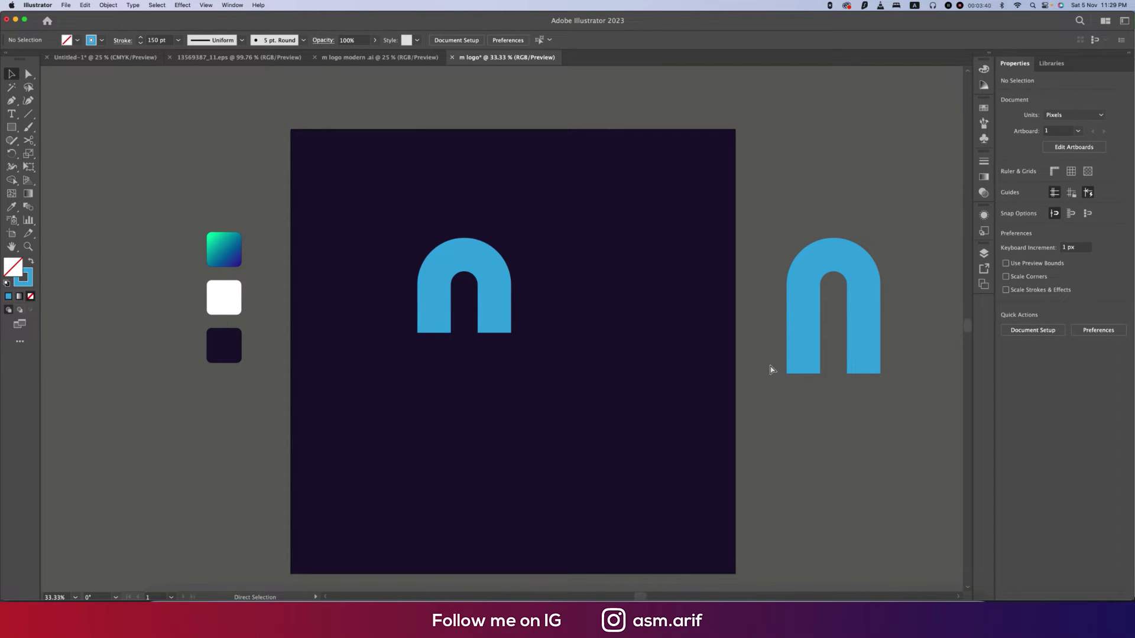
{"action": "left_click", "coordinate": [805, 348]}
{"action": "mouse_move", "coordinate": [805, 337]}
{"action": "left_mouse_down"}
{"action": "mouse_move", "coordinate": [725, 325]}
{"action": "mouse_move", "coordinate": [545, 341]}
{"action": "left_mouse_up"}
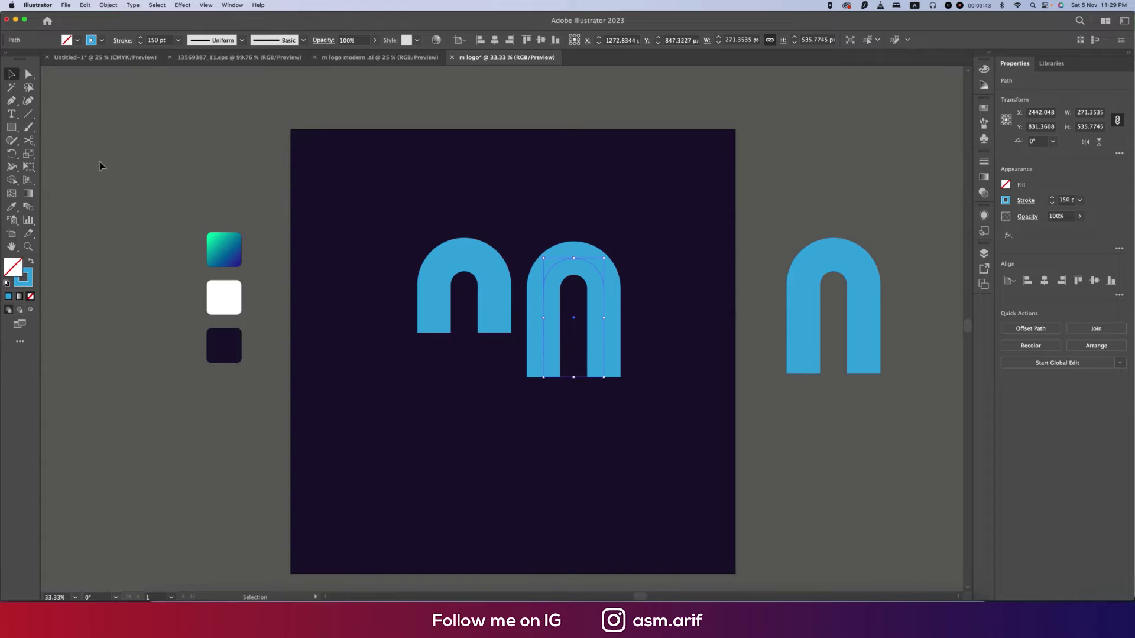
{"action": "left_click", "coordinate": [178, 40]}
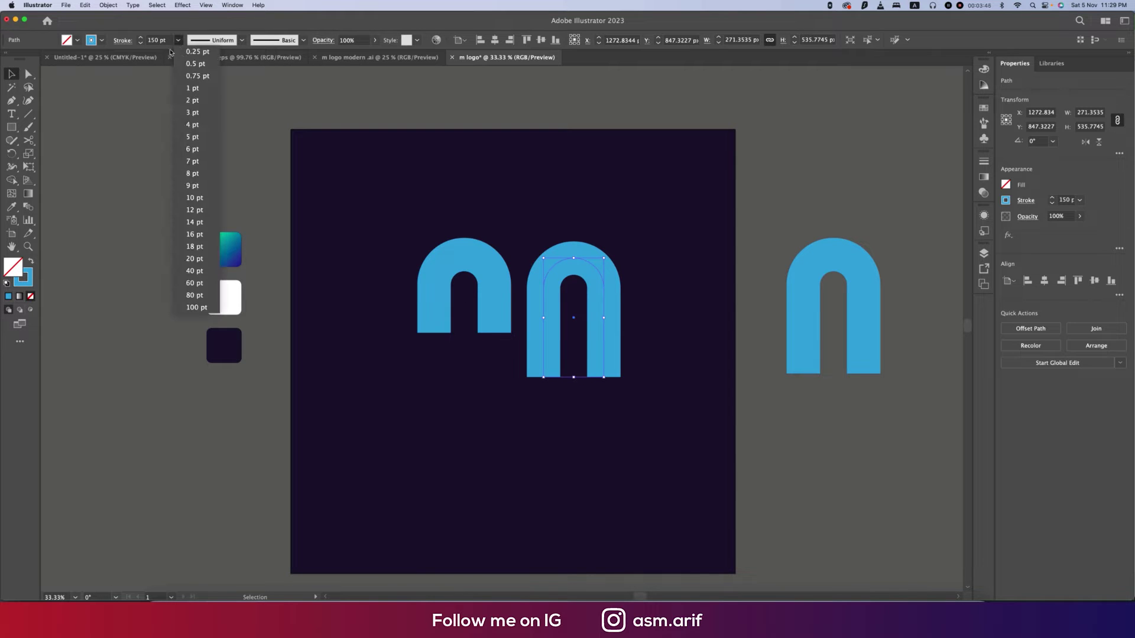
{"action": "left_click", "coordinate": [193, 88]}
{"action": "left_click", "coordinate": [643, 371]}
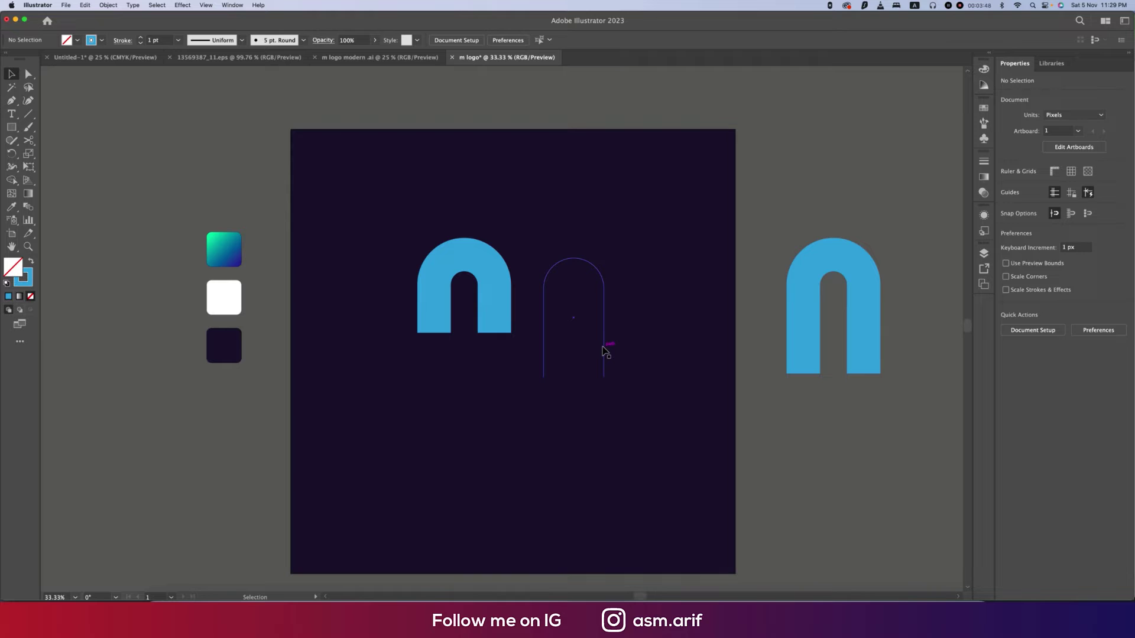
{"action": "left_click_drag", "start_coordinate": [604, 351], "coordinate": [495, 344]}
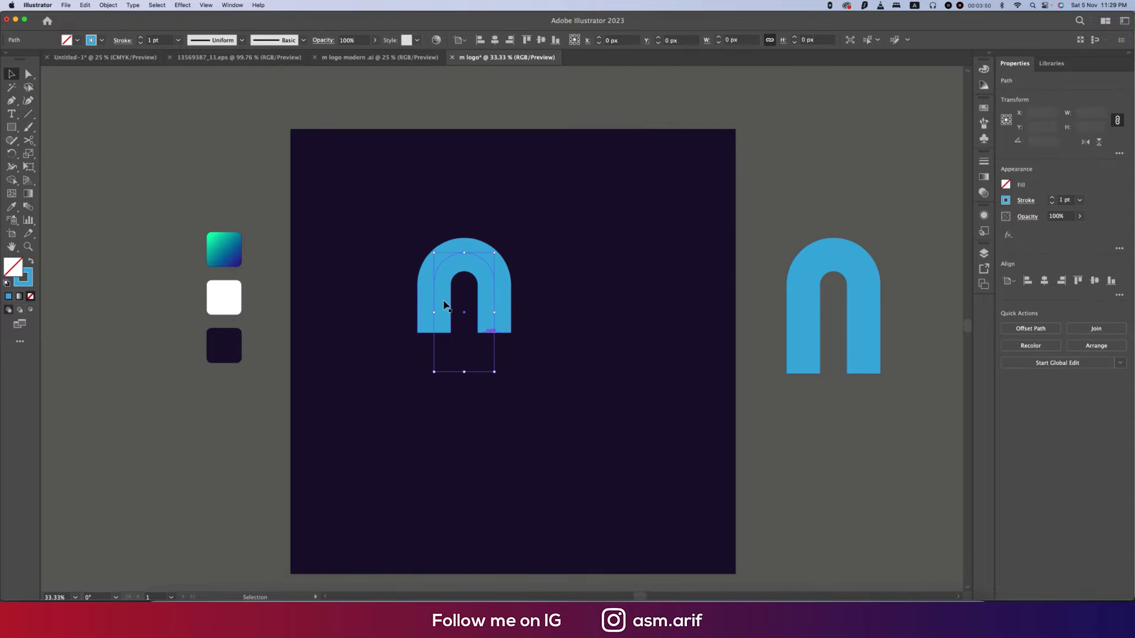
{"action": "left_click", "coordinate": [102, 40]}
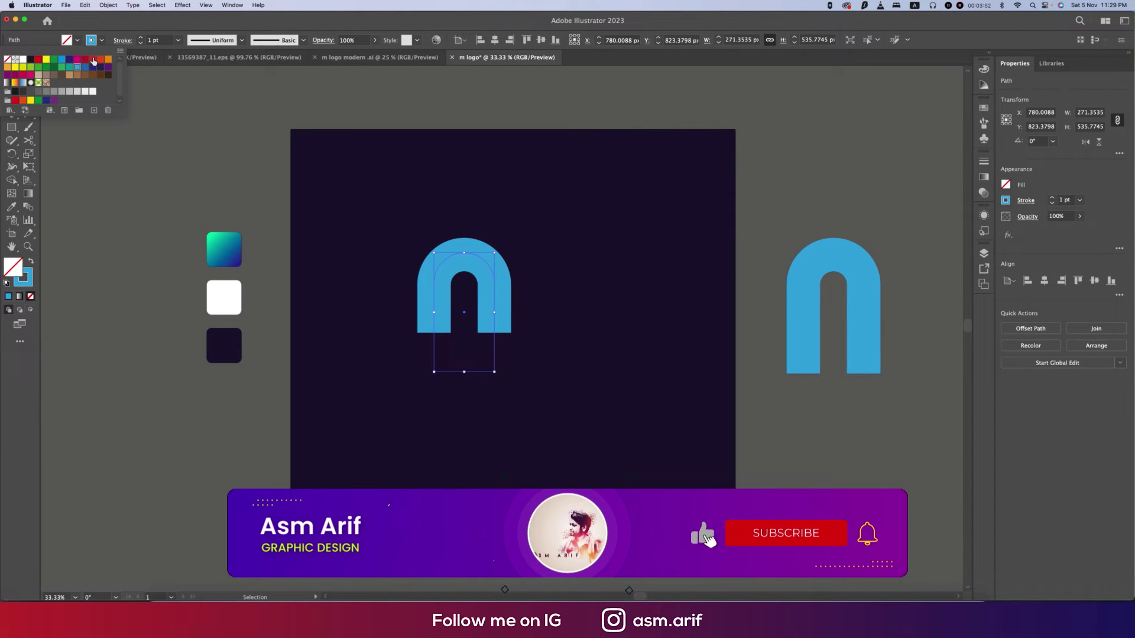
{"action": "left_click", "coordinate": [92, 91]}
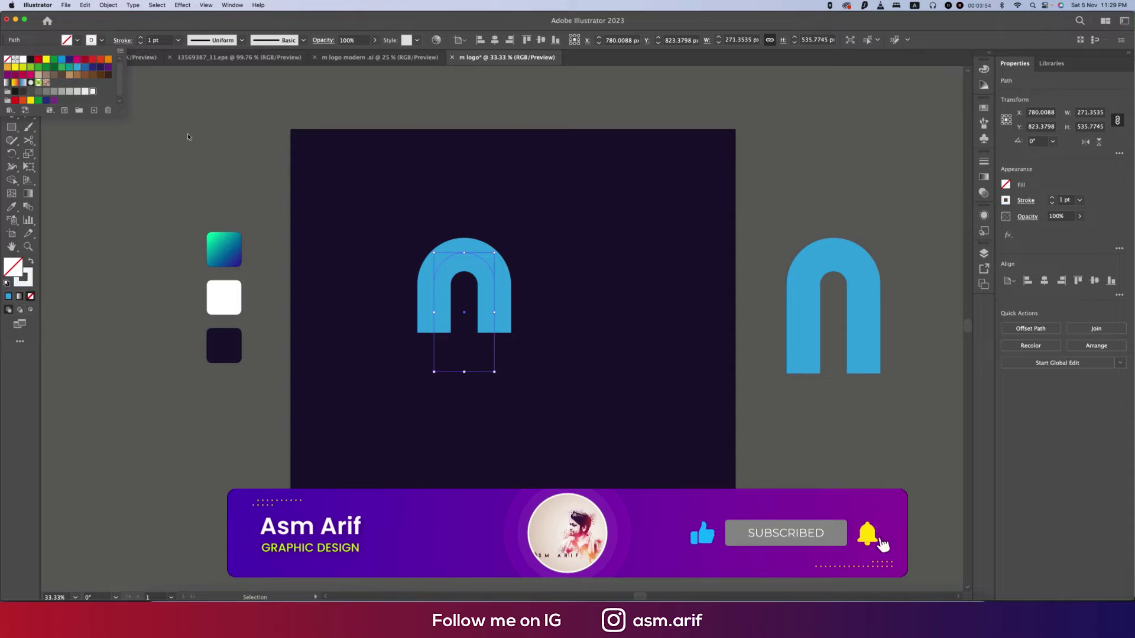
{"action": "left_click", "coordinate": [555, 297]}
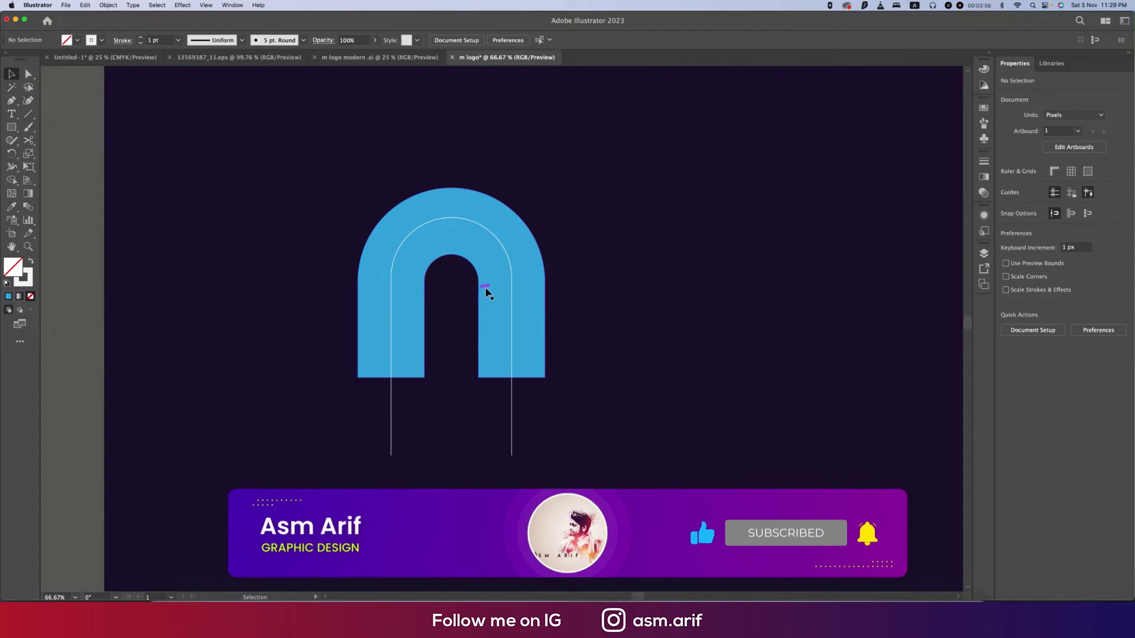
- Stretch the thin white outline taller so its legs extend well below the arch's base
{"action": "left_click", "coordinate": [511, 288]}
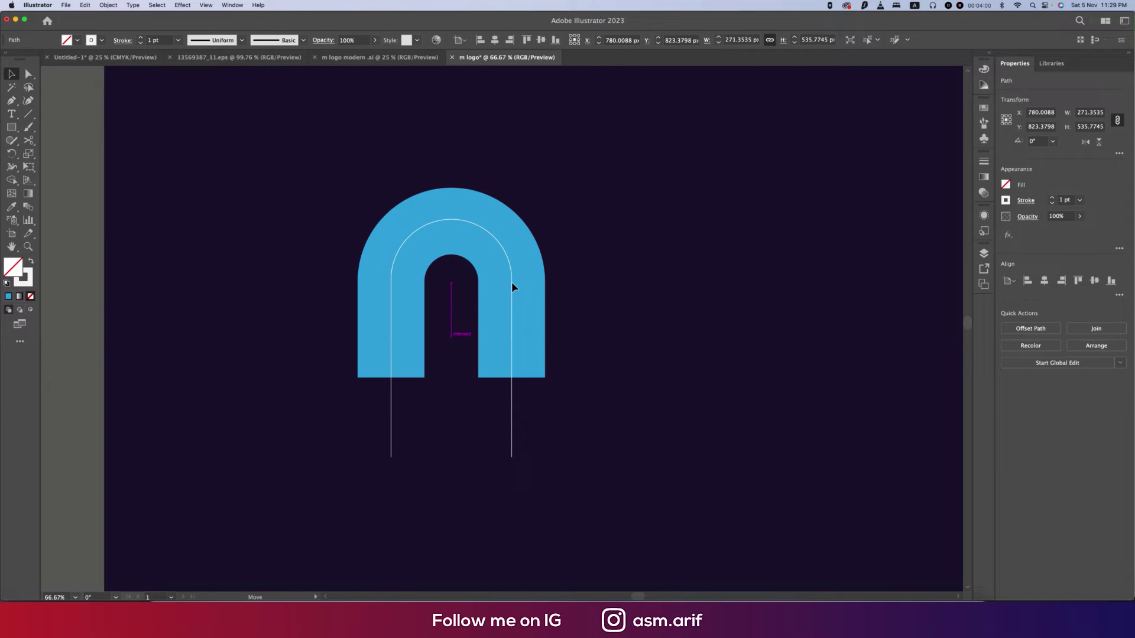
{"action": "left_click_drag", "start_coordinate": [512, 281], "coordinate": [511, 288]}
{"action": "key", "text": "a"}
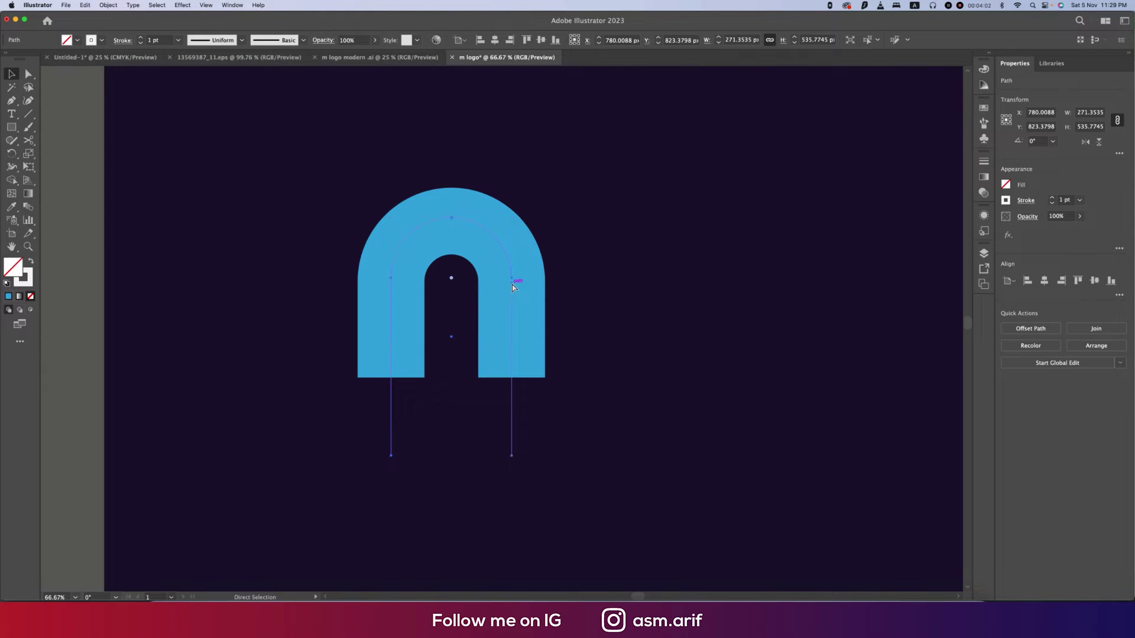
{"action": "key", "text": "v"}
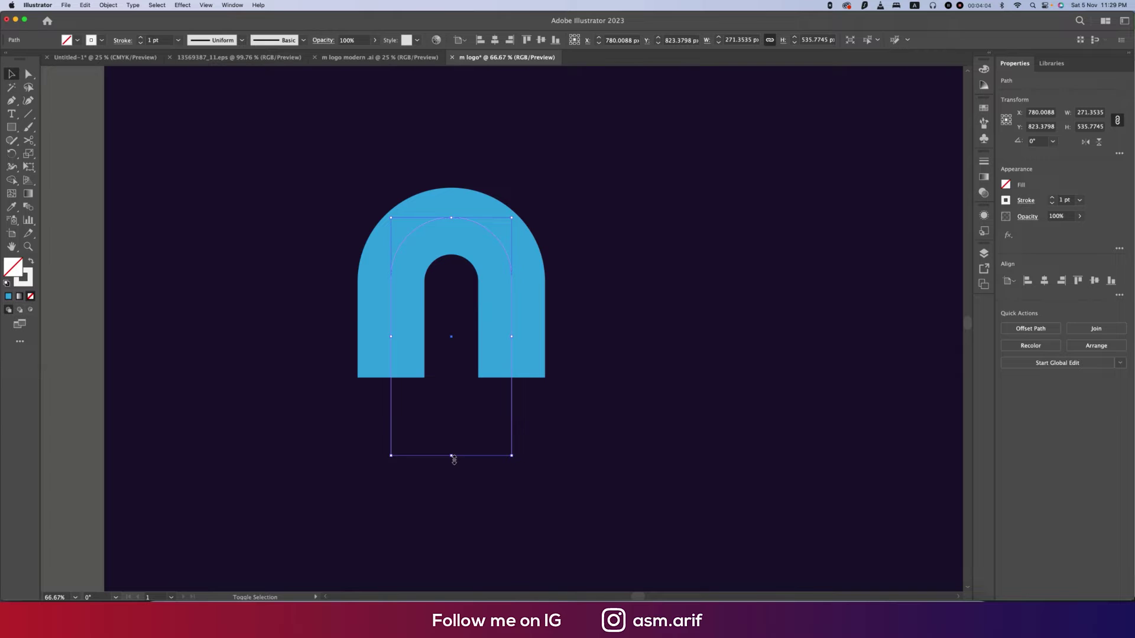
{"action": "left_click_drag", "start_coordinate": [452, 456], "coordinate": [447, 491]}
{"action": "left_click_drag", "start_coordinate": [529, 363], "coordinate": [531, 439]}
{"action": "key", "text": "super+z"}
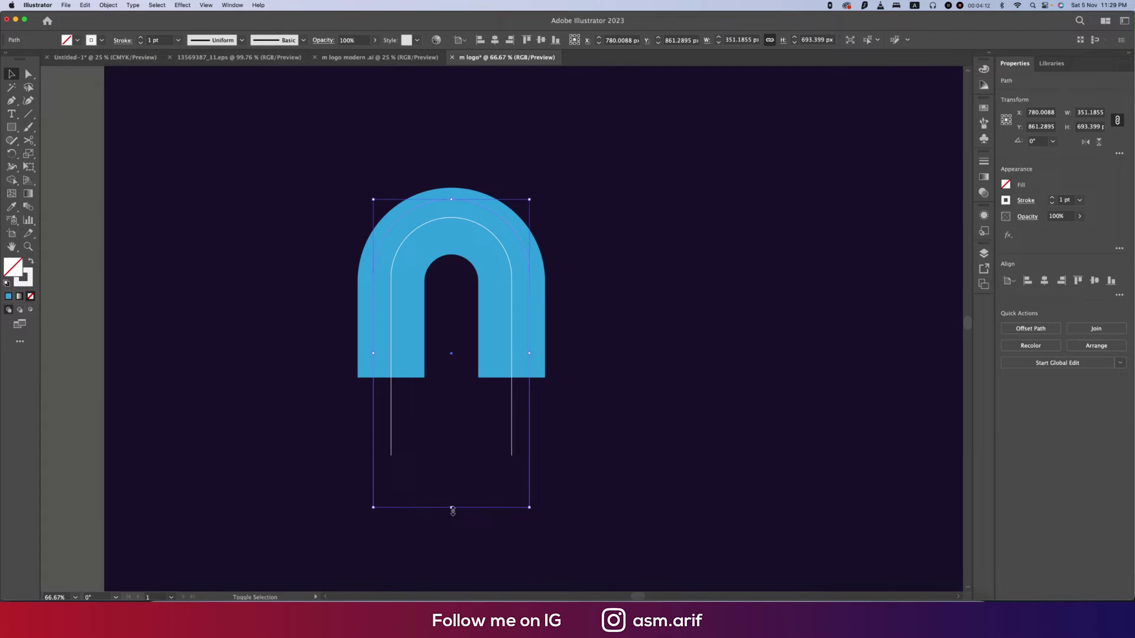
{"action": "left_click_drag", "start_coordinate": [451, 507], "coordinate": [441, 550]}
{"action": "left_click_drag", "start_coordinate": [451, 200], "coordinate": [451, 195]}
- Nudge the outline onto the arch's top edge and select both paths
{"action": "left_click", "coordinate": [572, 316]}
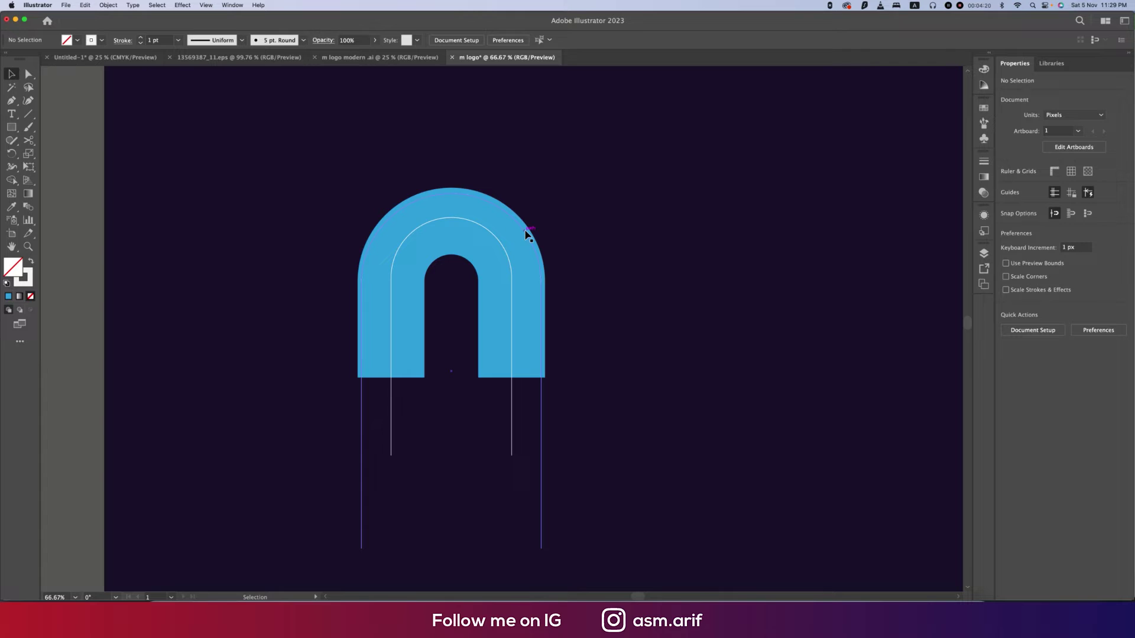
{"action": "left_click_drag", "start_coordinate": [525, 234], "coordinate": [525, 232]}
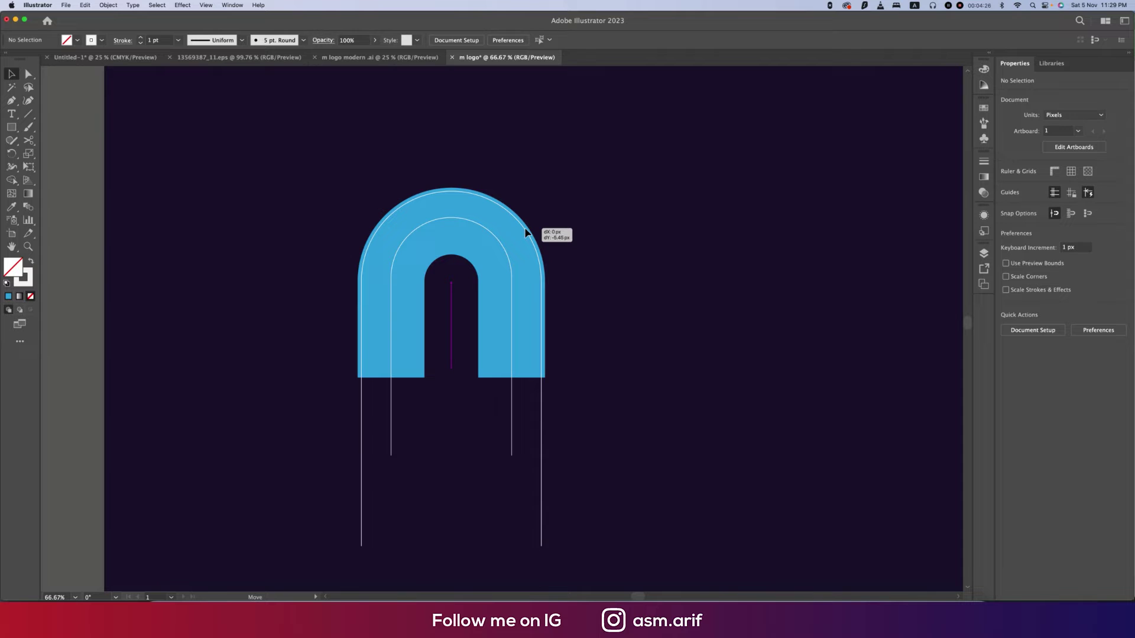
{"action": "left_click_drag", "start_coordinate": [525, 233], "coordinate": [525, 232]}
{"action": "left_click_drag", "start_coordinate": [678, 400], "coordinate": [678, 400]}
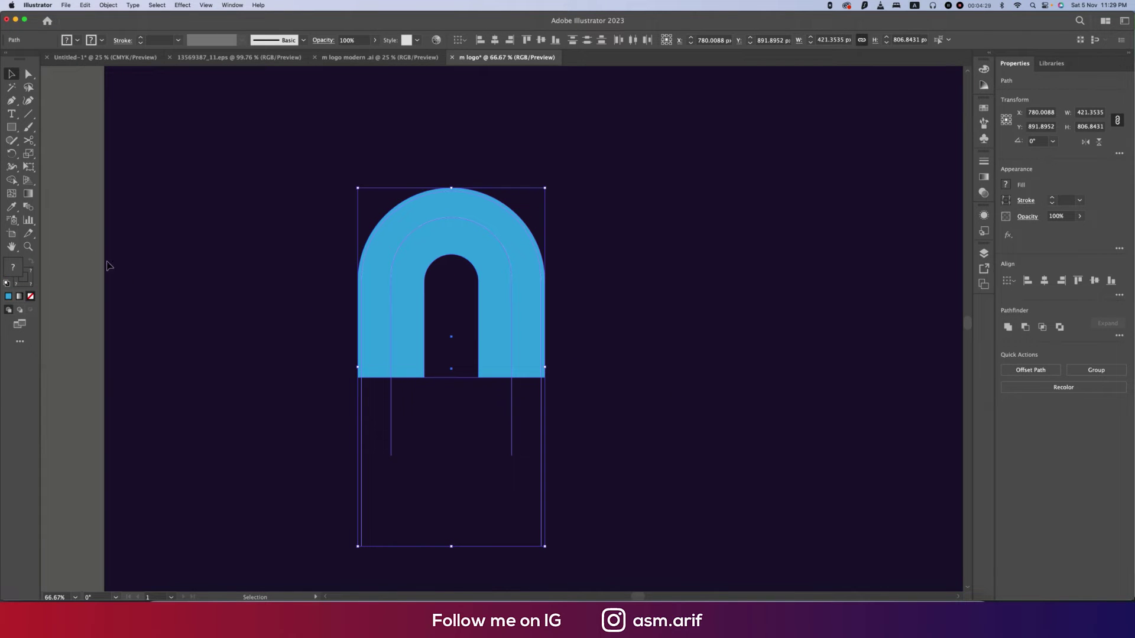
- Split the arch into bands with Shape Builder and delete the four stray vertical lines and bottom segment
{"action": "left_click", "coordinate": [11, 180]}
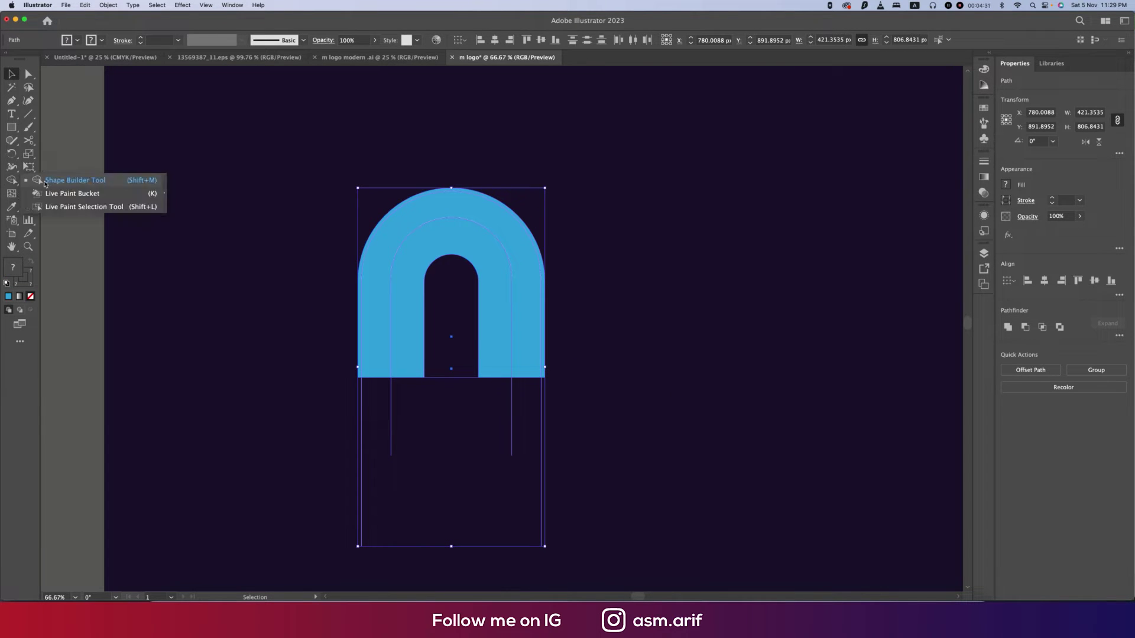
{"action": "left_click", "coordinate": [543, 359]}
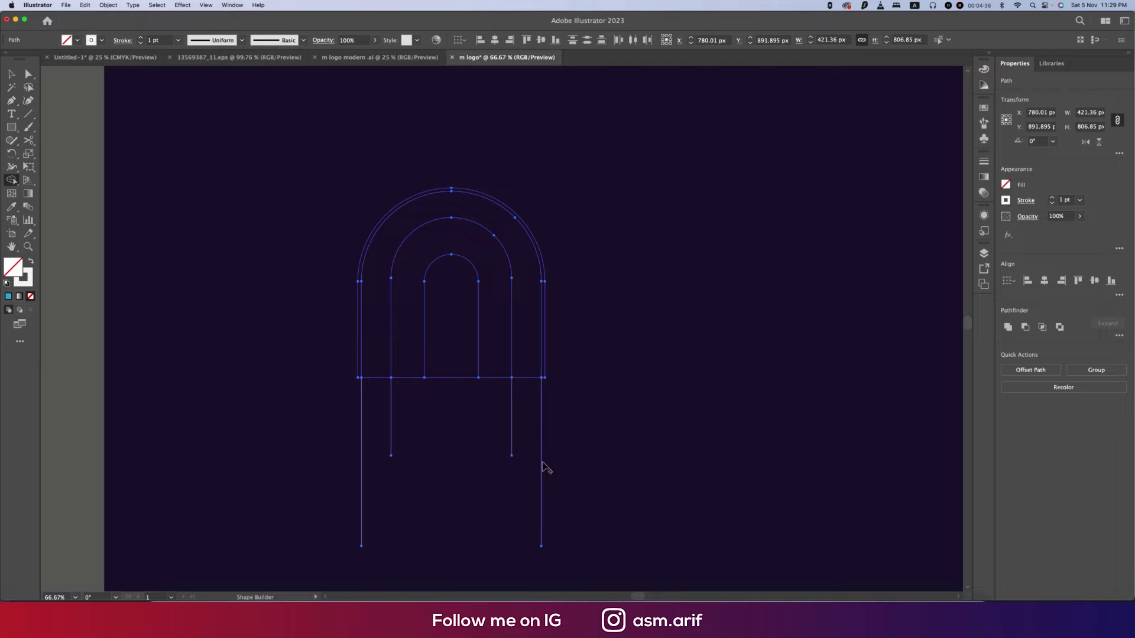
{"action": "left_click", "coordinate": [542, 430], "text": "alt"}
{"action": "left_click", "coordinate": [512, 424], "text": "alt"}
{"action": "left_click", "coordinate": [391, 426], "text": "alt"}
{"action": "left_click", "coordinate": [362, 430], "text": "alt"}
{"action": "left_click", "coordinate": [453, 378], "text": "alt"}
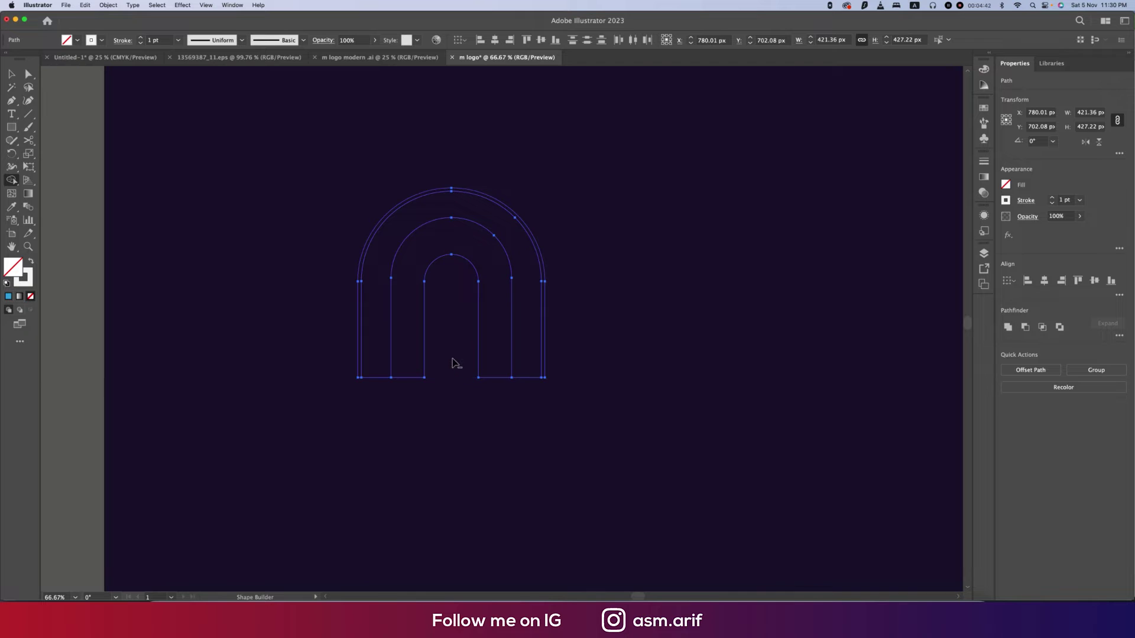
- Fill all arch bands with the green-to-blue gradient sampled from the swatch with the Eyedropper
{"action": "key", "text": "v"}
{"action": "left_click", "coordinate": [555, 480]}
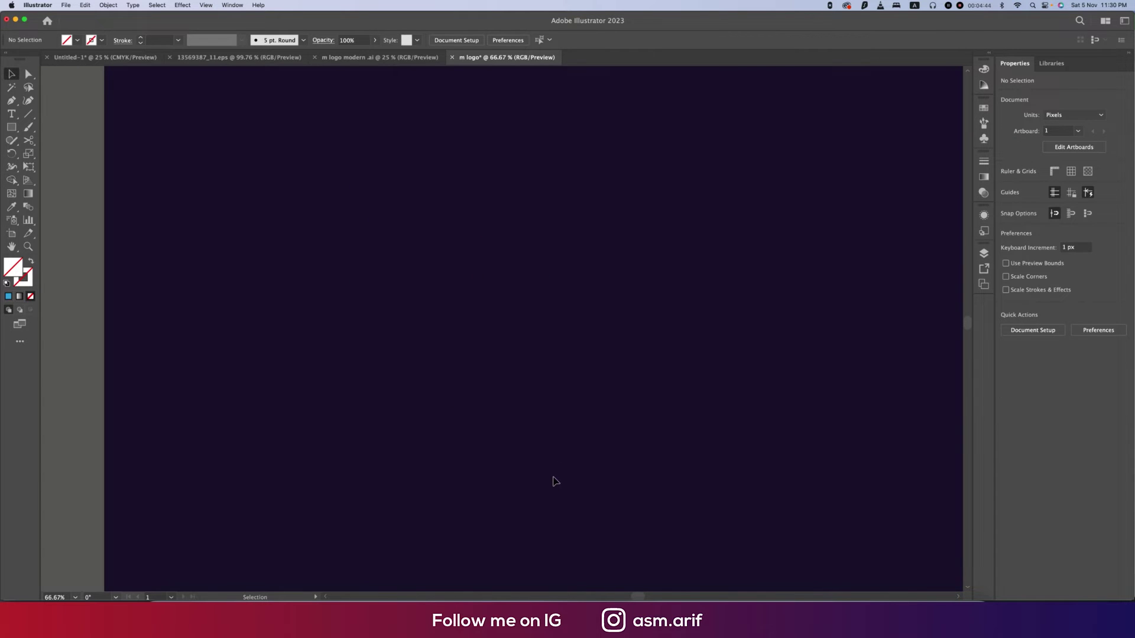
{"action": "key", "text": "super+a"}
{"action": "key", "text": "super+minus"}
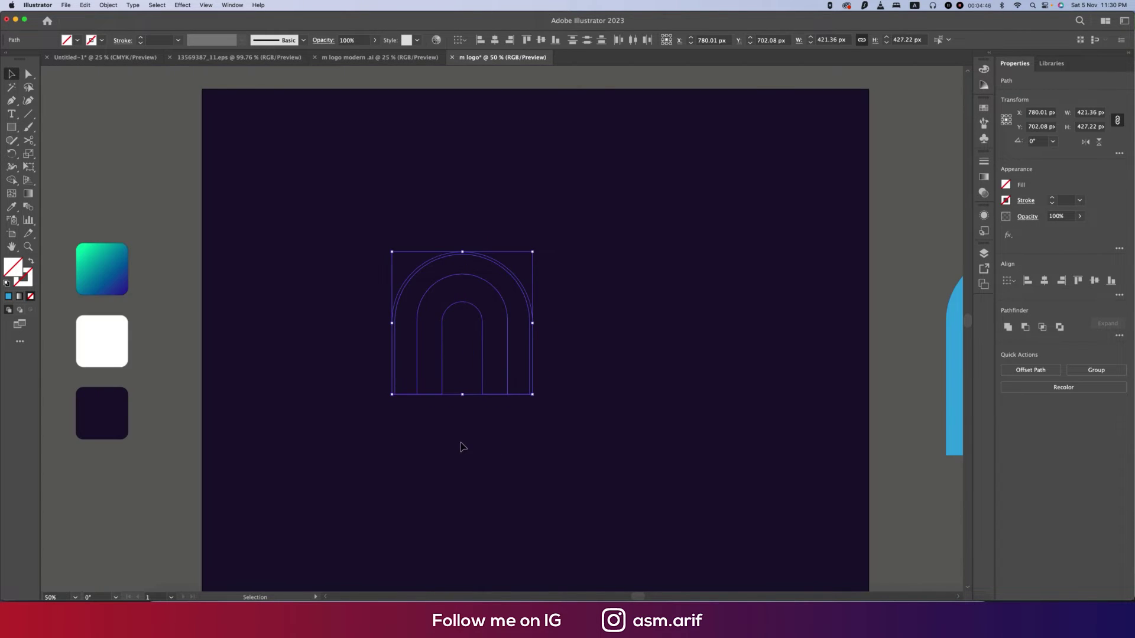
{"action": "left_click_drag", "start_coordinate": [458, 446], "coordinate": [498, 445]}
{"action": "key", "text": "i"}
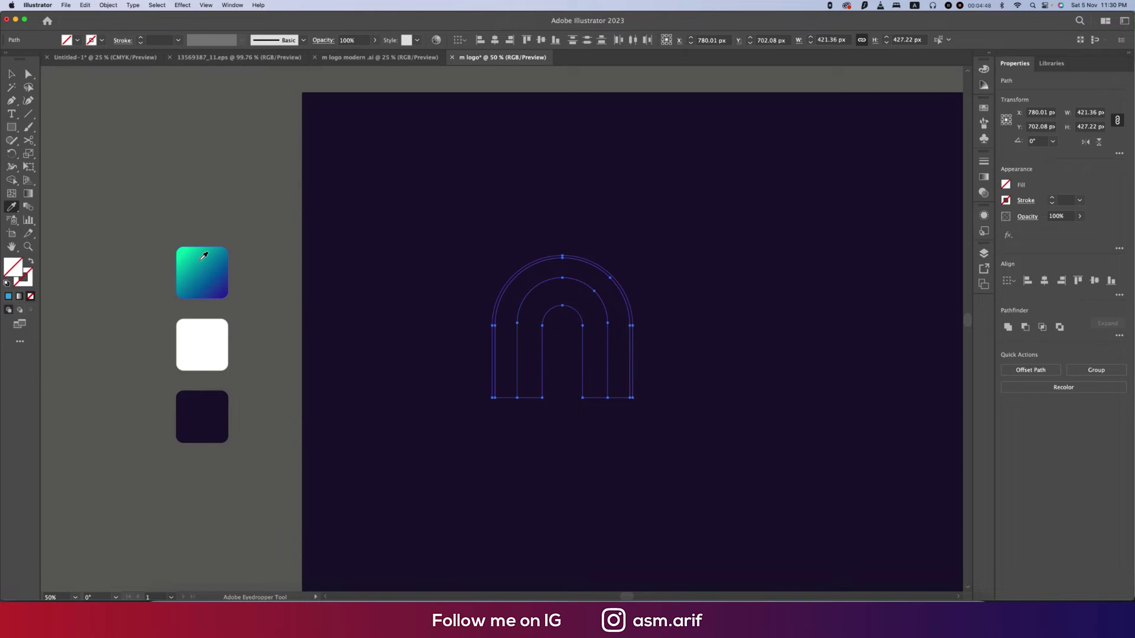
{"action": "left_click", "coordinate": [203, 256]}
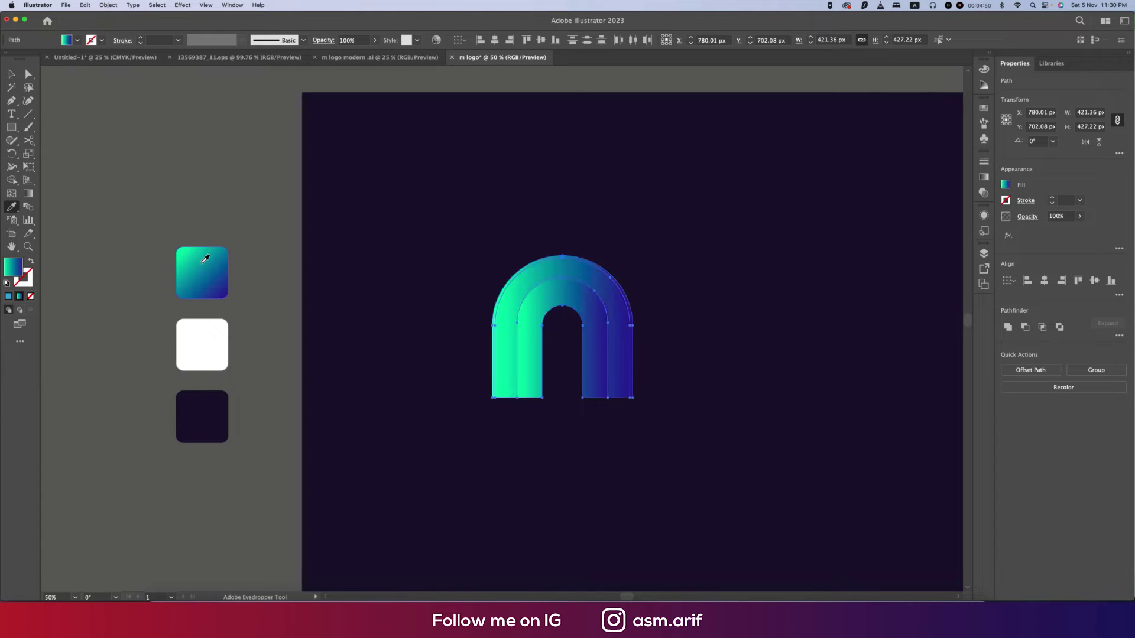
- Move the outer band's blue gradient stop inward with the Gradient tool
{"action": "key", "text": "v"}
{"action": "left_click", "coordinate": [166, 172]}
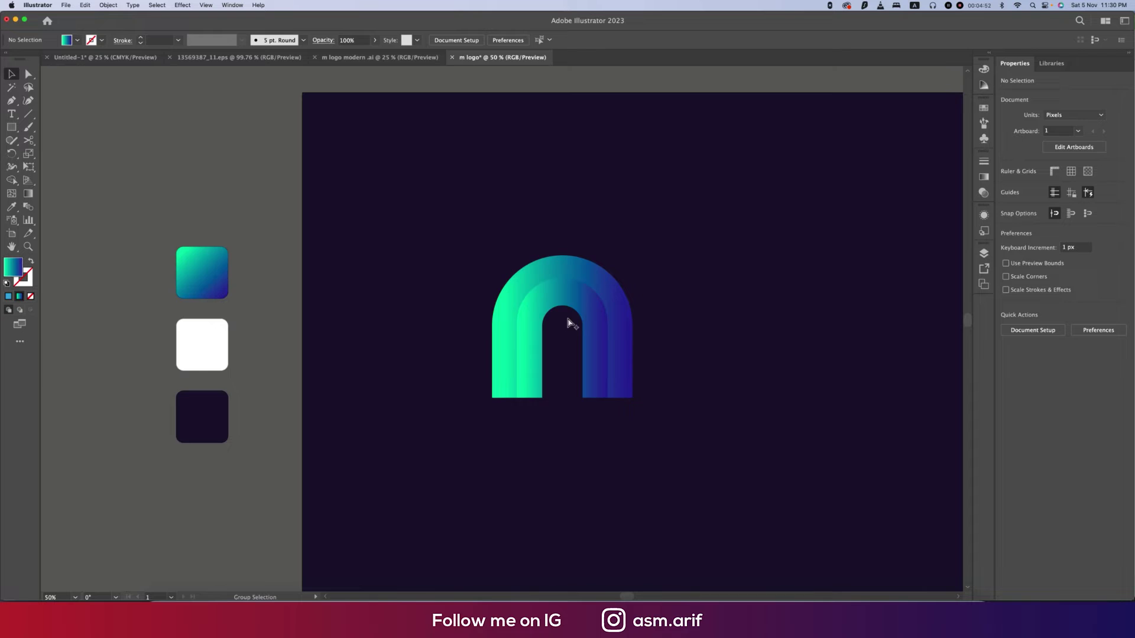
{"action": "scroll", "coordinate": [613, 330], "scroll_direction": "up", "scroll_amount": 2}
{"action": "left_click", "coordinate": [653, 329]}
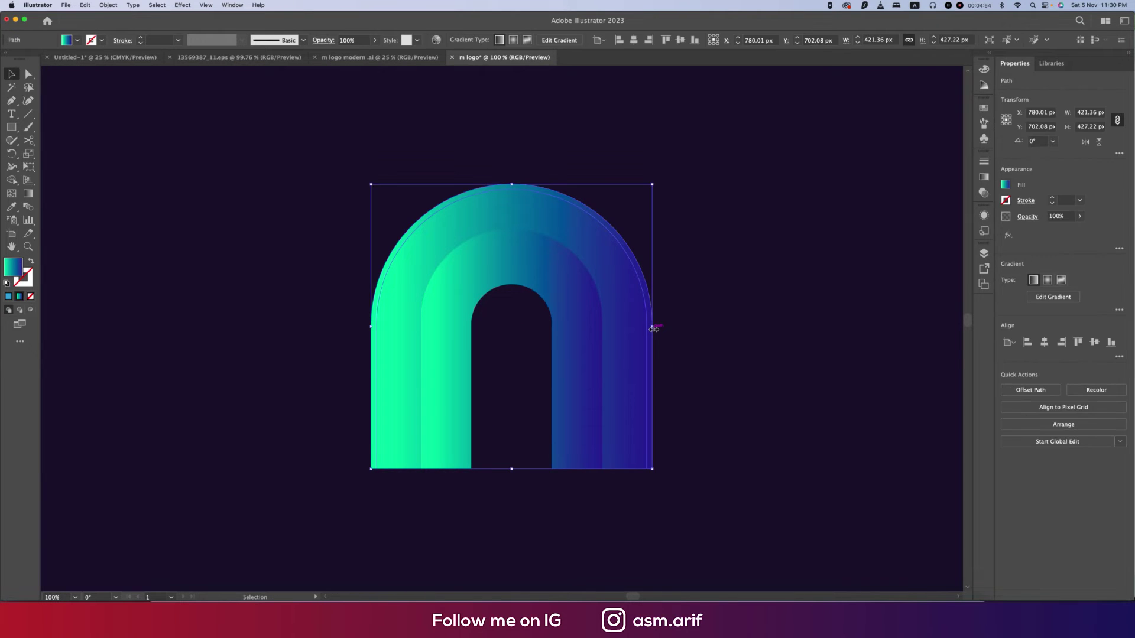
{"action": "key", "text": "g"}
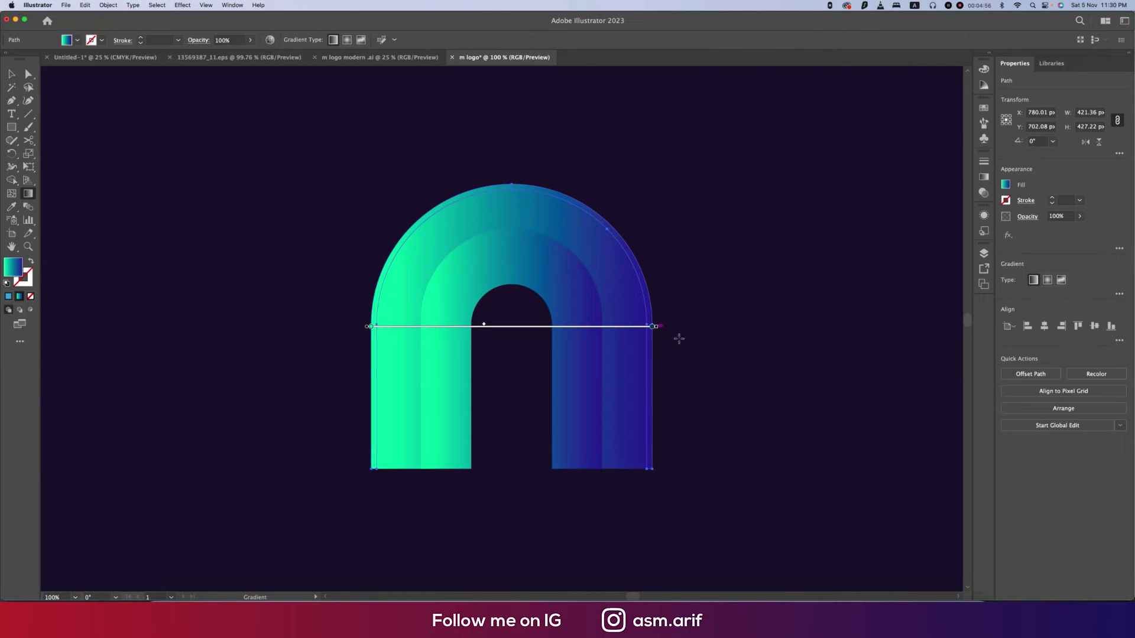
{"action": "left_click_drag", "start_coordinate": [650, 329], "coordinate": [561, 324]}
{"action": "key", "text": "v"}
- Stretch the outer band's gradient so the arch turns greener
{"action": "left_click", "coordinate": [731, 401]}
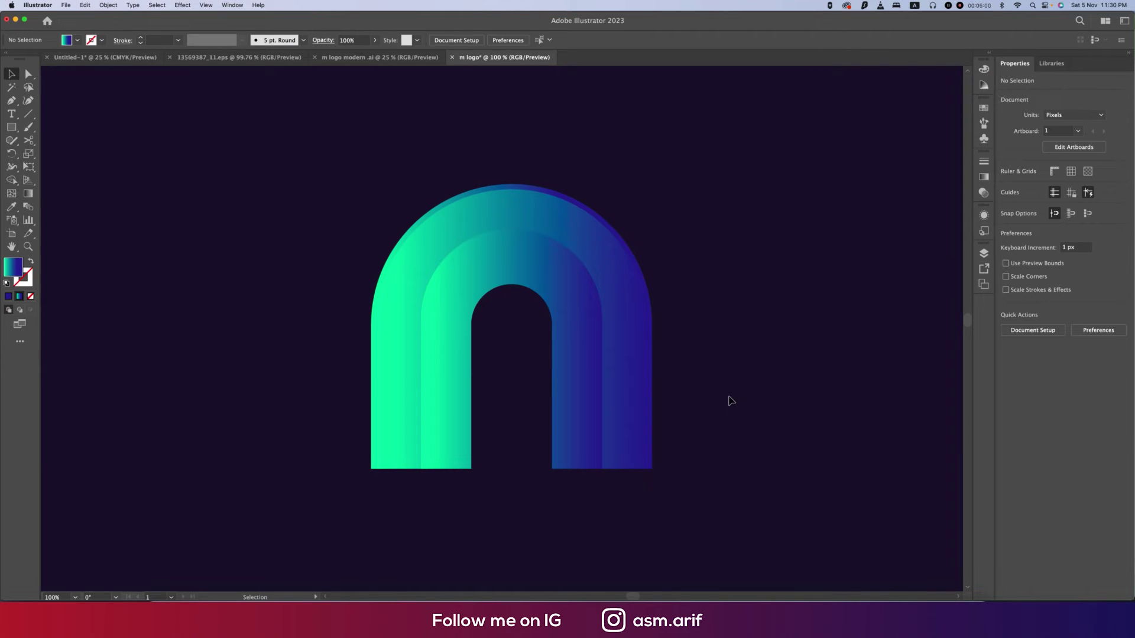
{"action": "left_click", "coordinate": [637, 353]}
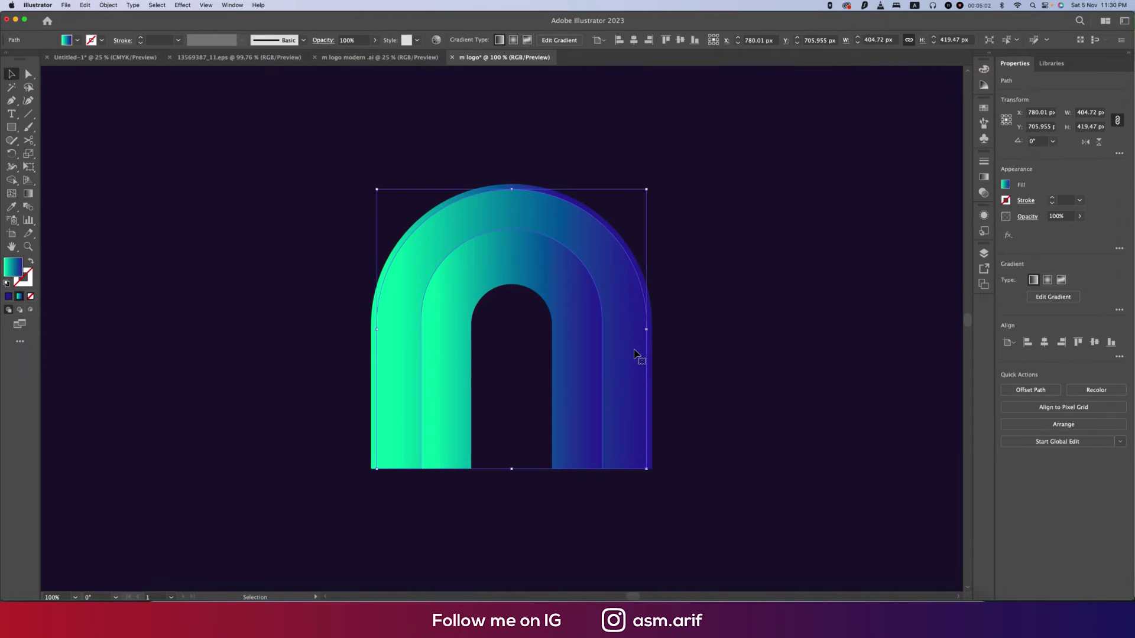
{"action": "key", "text": "g"}
{"action": "mouse_move", "coordinate": [646, 329]}
{"action": "left_mouse_down"}
{"action": "mouse_move", "coordinate": [591, 327]}
{"action": "mouse_move", "coordinate": [641, 329]}
{"action": "left_mouse_up"}
{"action": "left_click_drag", "start_coordinate": [627, 199], "coordinate": [563, 467]}
{"action": "key", "text": "ctrl+z"}
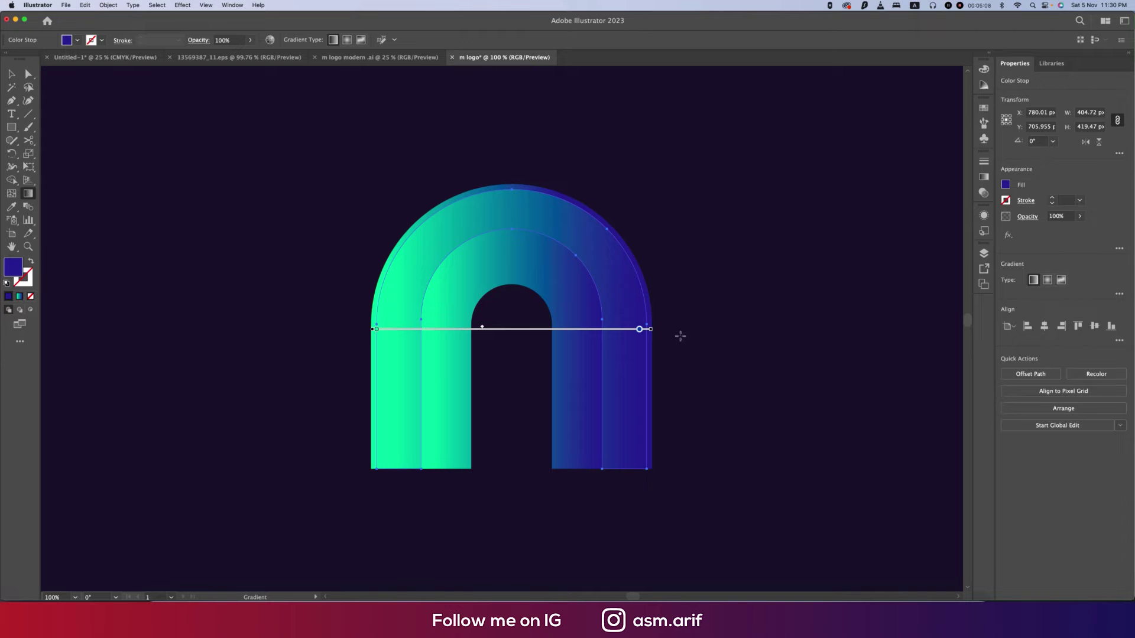
{"action": "mouse_move", "coordinate": [651, 333]}
{"action": "left_mouse_down"}
{"action": "mouse_move", "coordinate": [615, 334]}
{"action": "mouse_move", "coordinate": [734, 343]}
{"action": "left_mouse_up"}
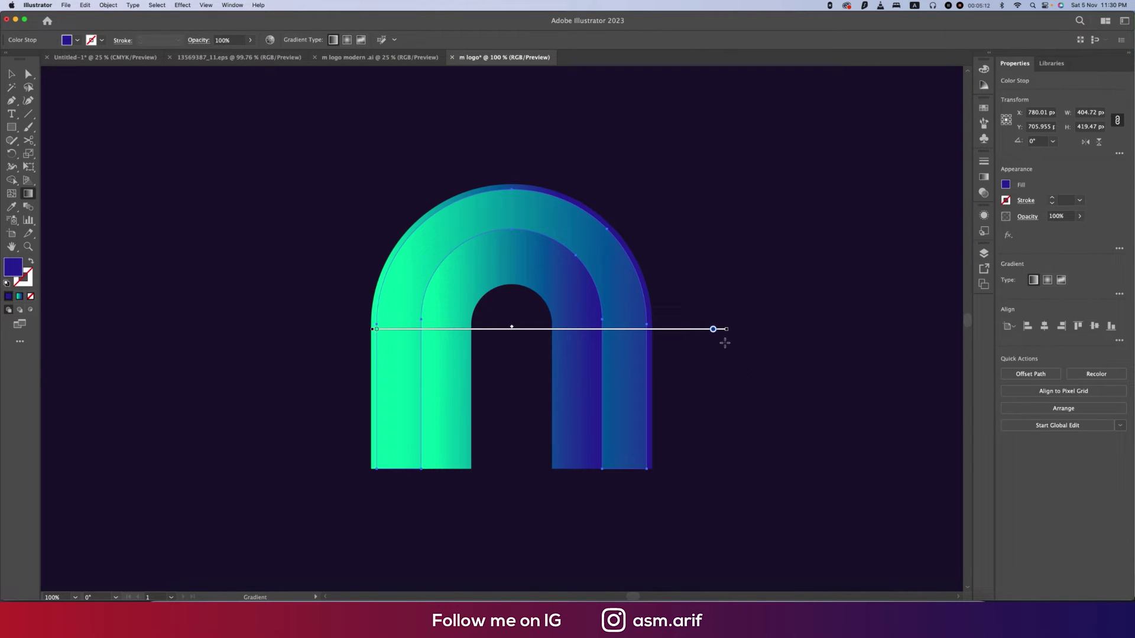
{"action": "key", "text": "v"}
- Push the inner band's blue end outward and shift its gradient left
{"action": "left_click", "coordinate": [571, 410]}
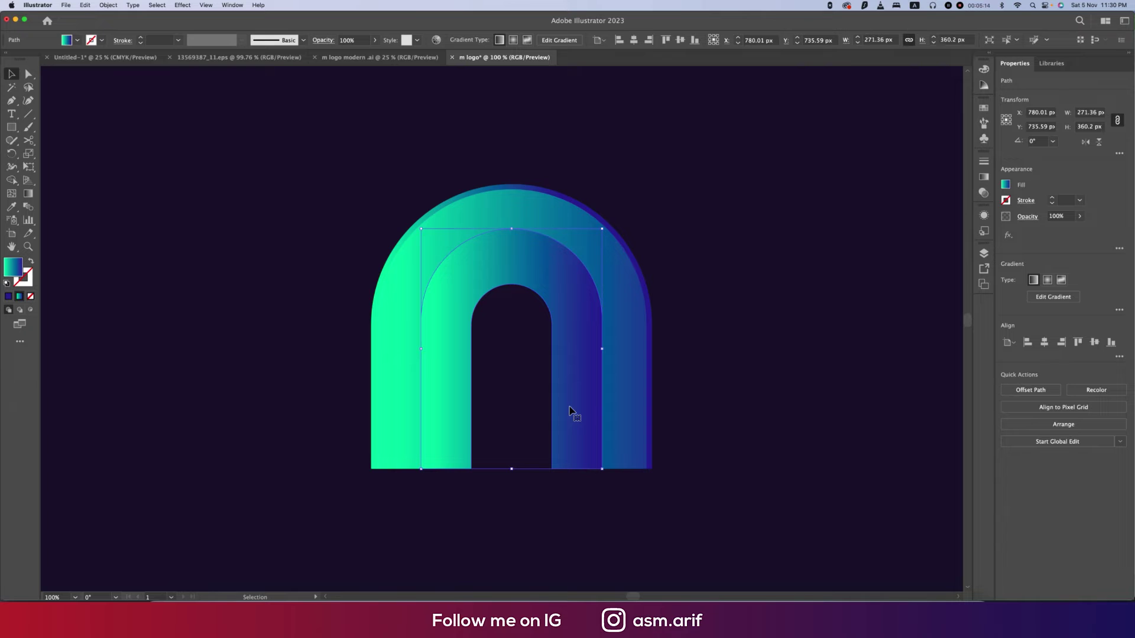
{"action": "key", "text": "g"}
{"action": "left_click_drag", "start_coordinate": [613, 359], "coordinate": [659, 358]}
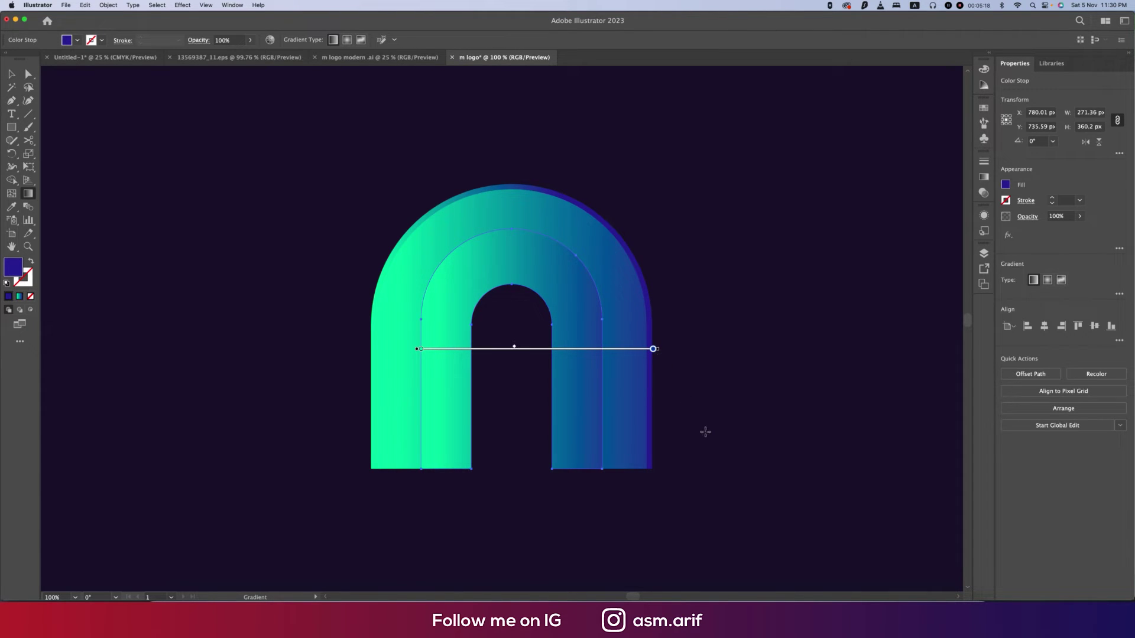
{"action": "left_click", "coordinate": [420, 350]}
{"action": "left_click_drag", "start_coordinate": [416, 350], "coordinate": [373, 350]}
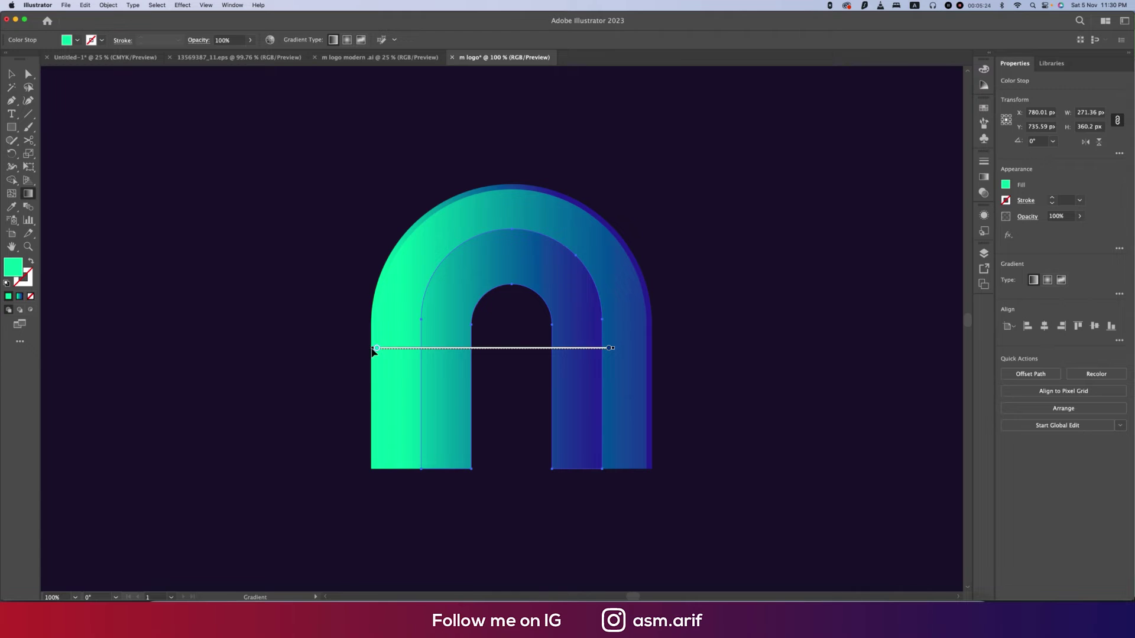
{"action": "key", "text": "v"}
{"action": "left_click", "coordinate": [735, 458]}
{"action": "key", "text": "super+minus"}
{"action": "key", "text": "super+minus"}
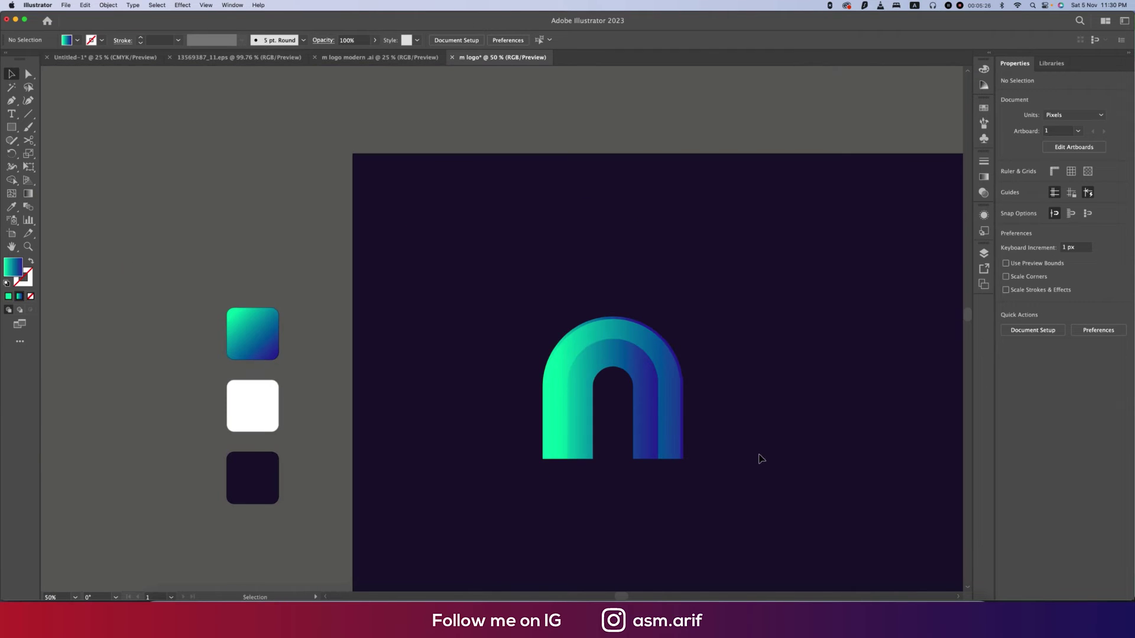
{"action": "left_click_drag", "start_coordinate": [767, 425], "coordinate": [628, 405]}
{"action": "left_click_drag", "start_coordinate": [375, 286], "coordinate": [635, 500]}
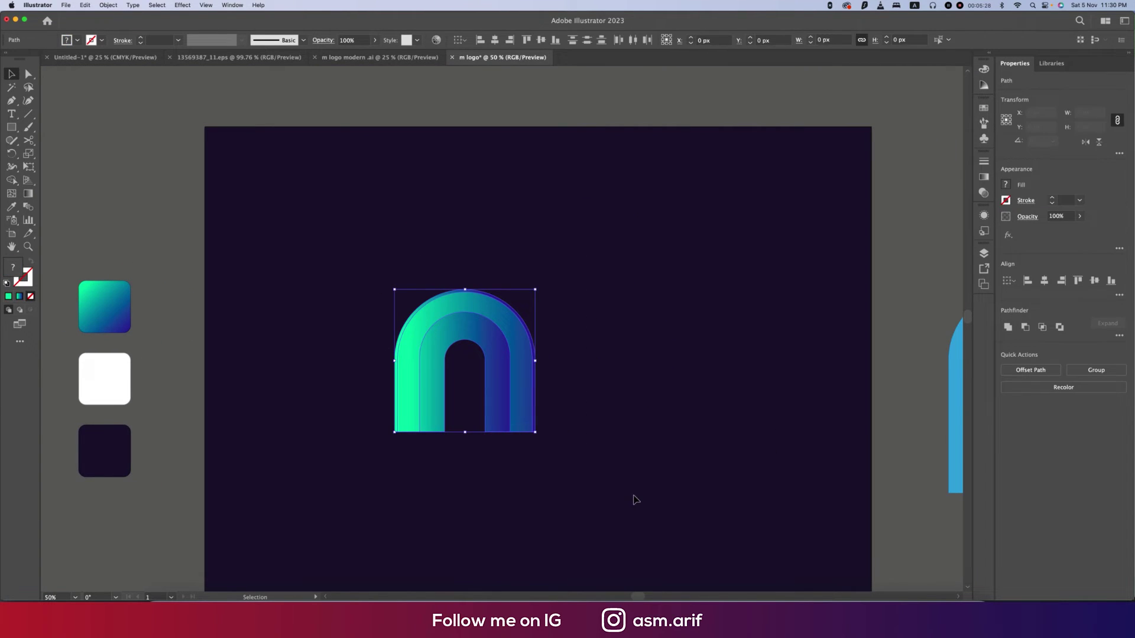
{"action": "left_click", "coordinate": [505, 434]}
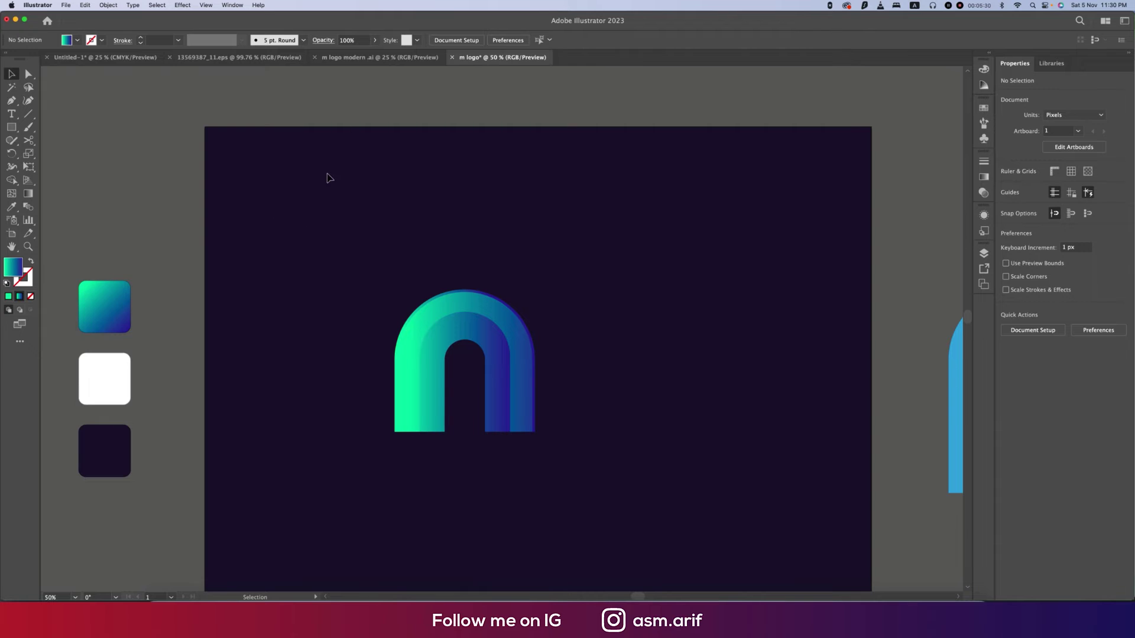
{"action": "left_click", "coordinate": [379, 58]}
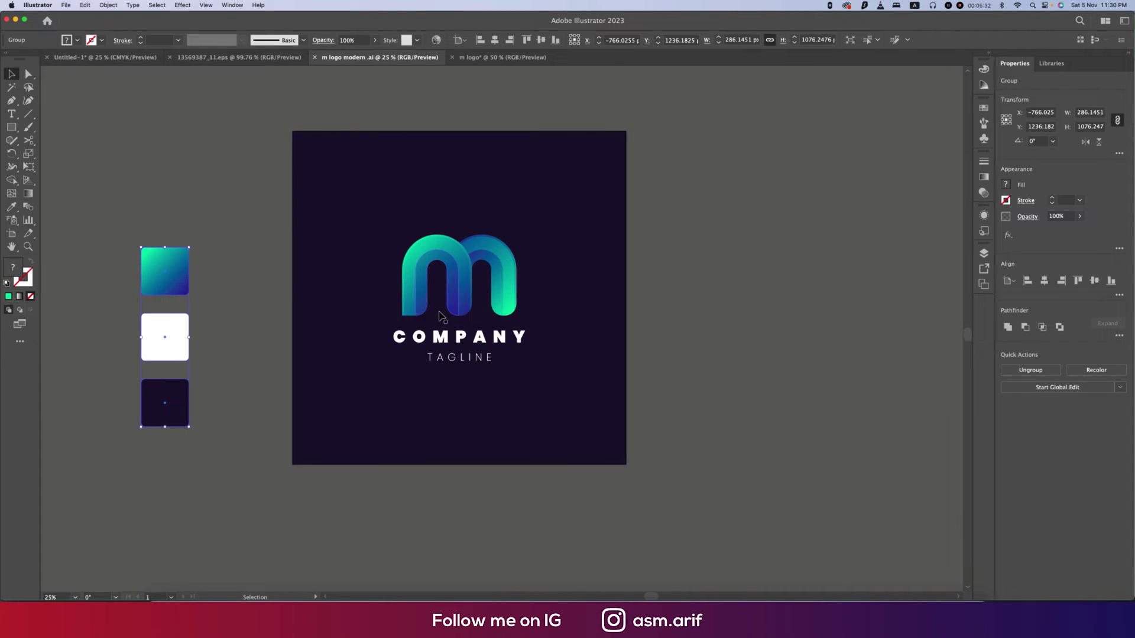
{"action": "left_click", "coordinate": [503, 57]}
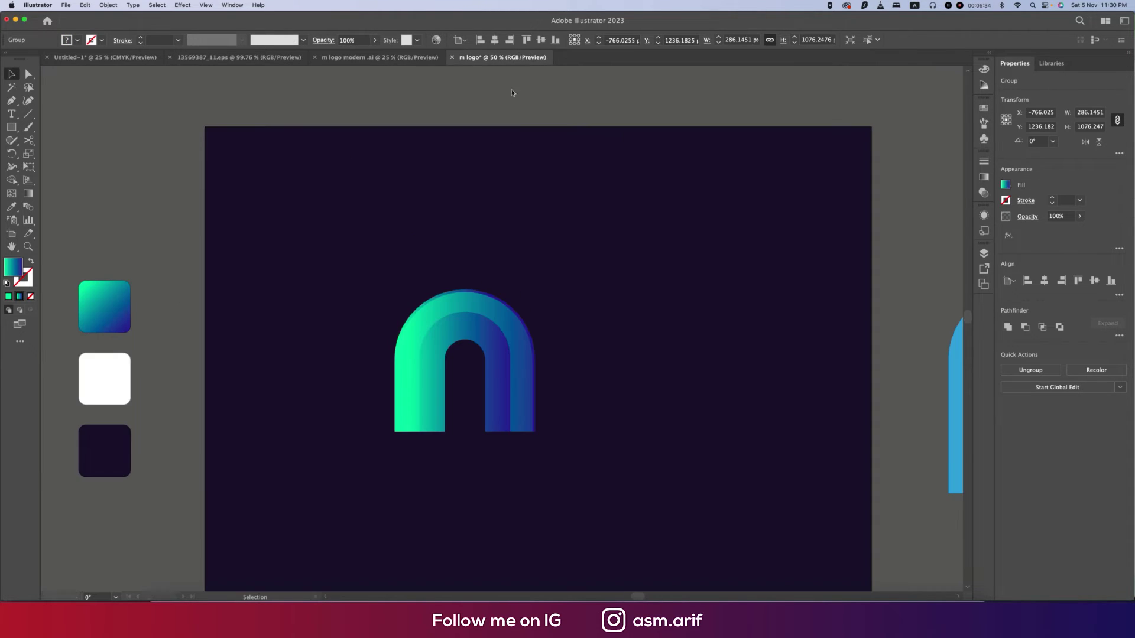
{"action": "scroll", "coordinate": [519, 392], "scroll_direction": "up", "scroll_amount": 1}
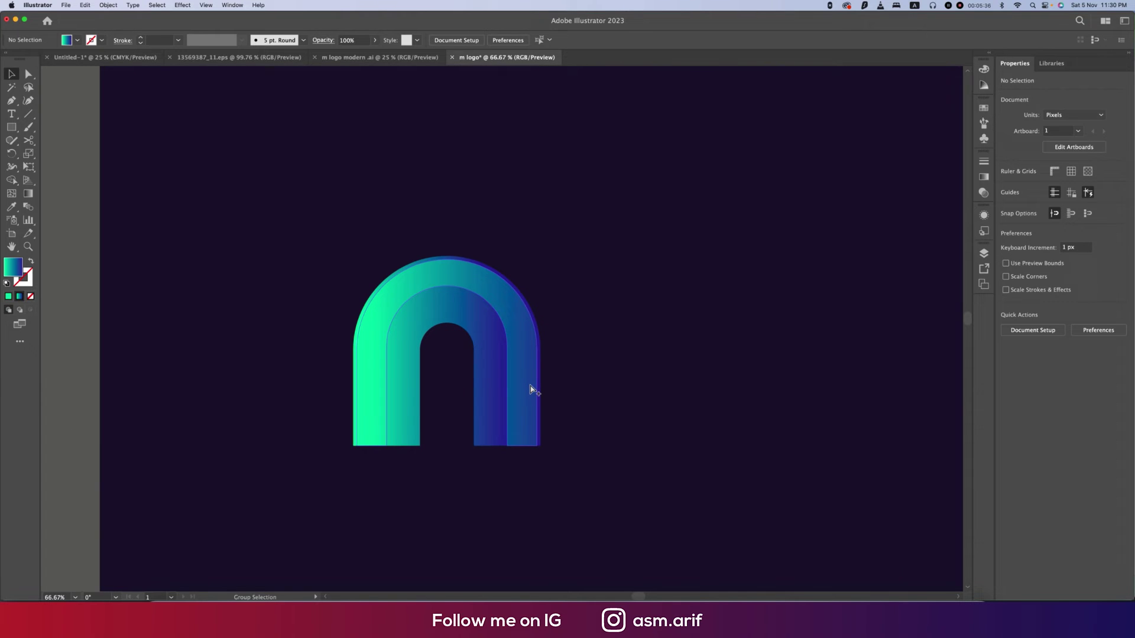
{"action": "scroll", "coordinate": [530, 387], "scroll_direction": "up", "scroll_amount": 1}
{"action": "left_click_drag", "start_coordinate": [603, 401], "coordinate": [658, 345]}
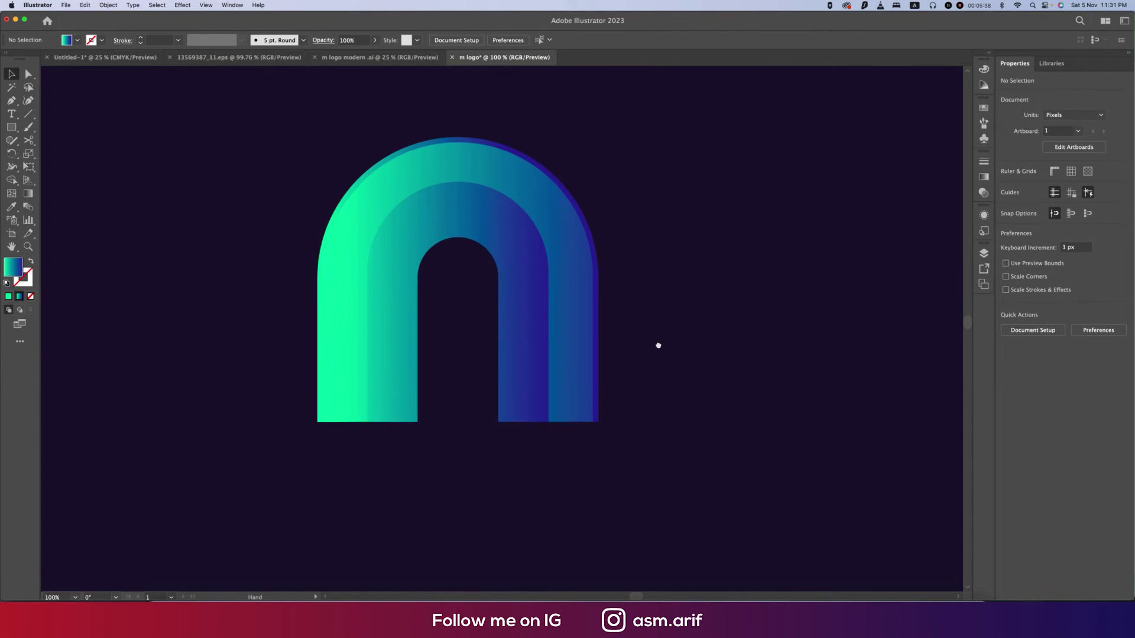
- Round the inner band's bottom corners to 75 px and copy the arch right to form an m
{"action": "left_click", "coordinate": [526, 412]}
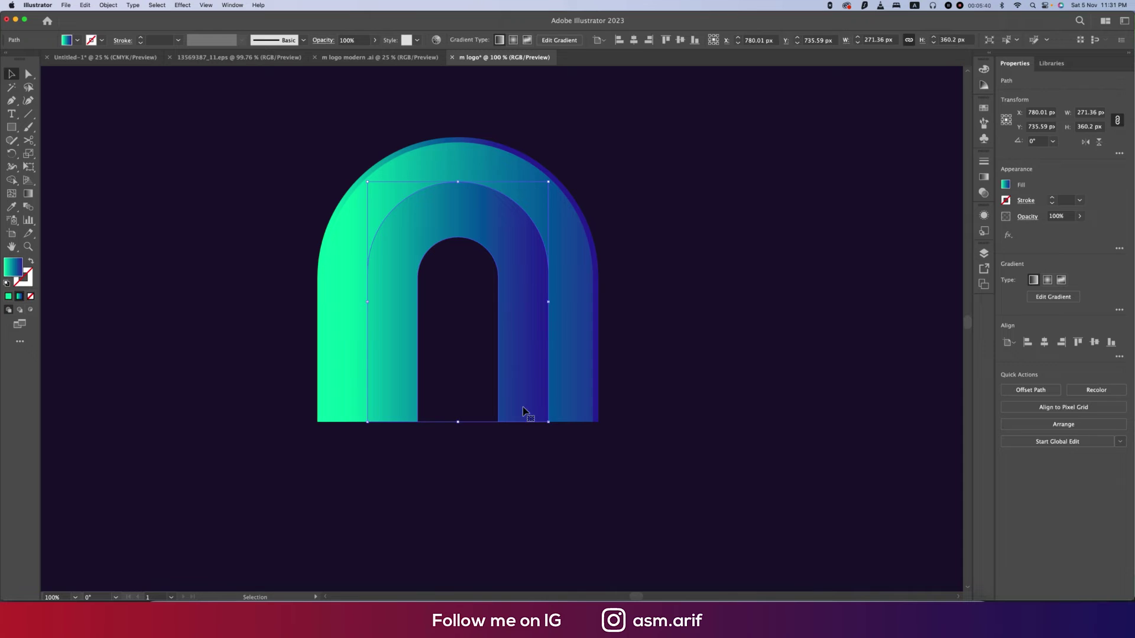
{"action": "key", "text": "a"}
{"action": "left_click_drag", "start_coordinate": [505, 419], "coordinate": [542, 342]}
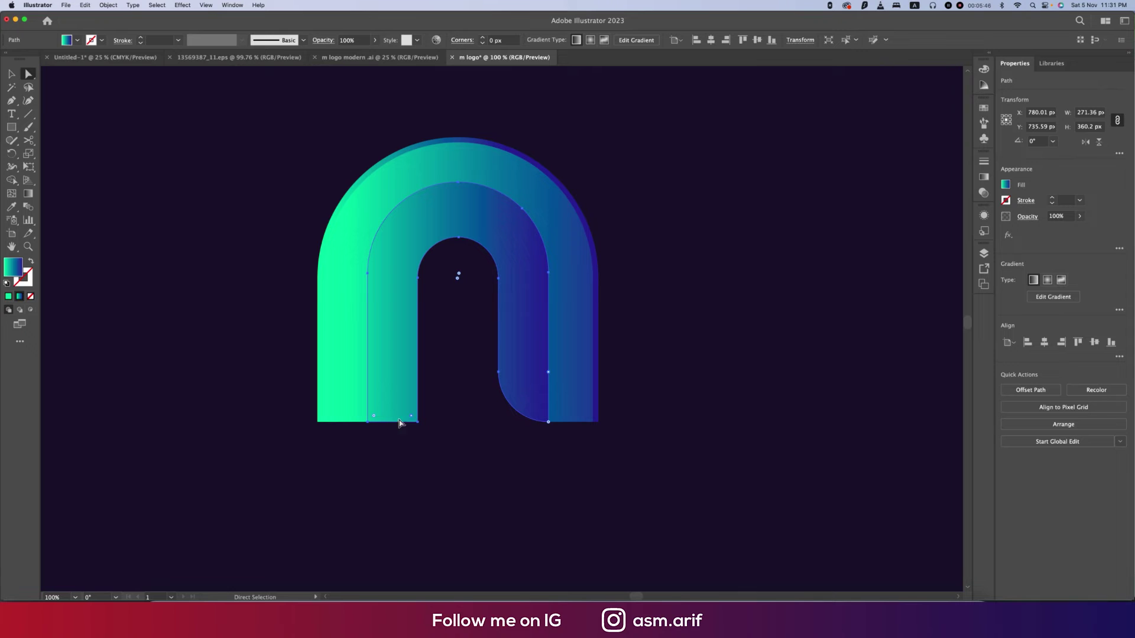
{"action": "left_click_drag", "start_coordinate": [412, 417], "coordinate": [362, 337]}
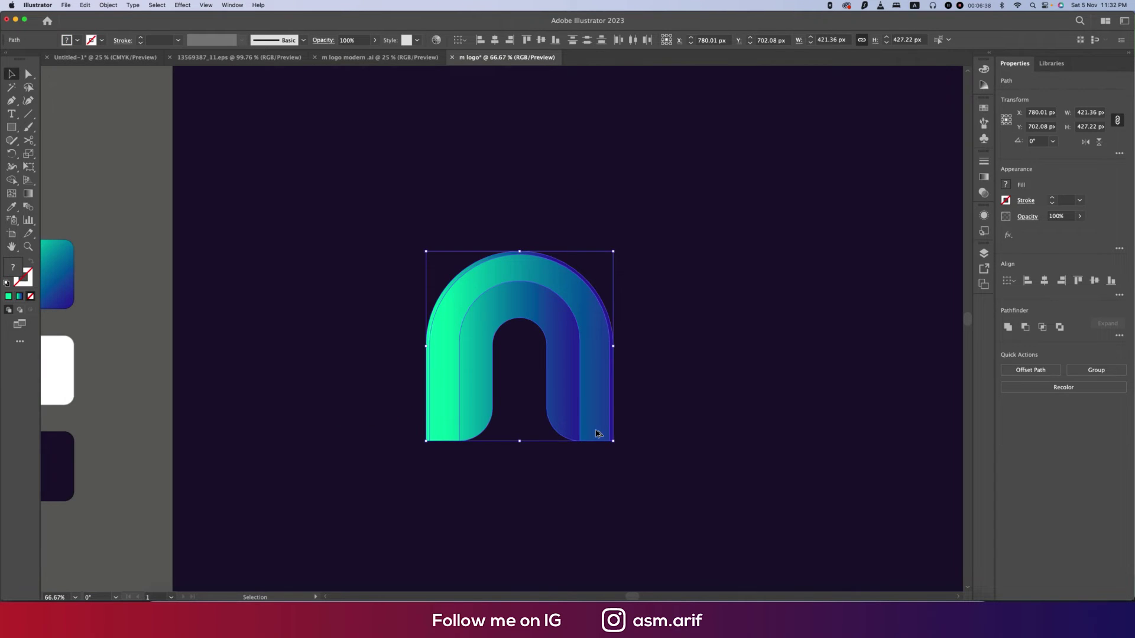
{"action": "left_click_drag", "start_coordinate": [595, 432], "coordinate": [716, 439]}
- Switch the artwork to Outline view and nudge the arch path slightly to the right
{"action": "key", "text": "a"}
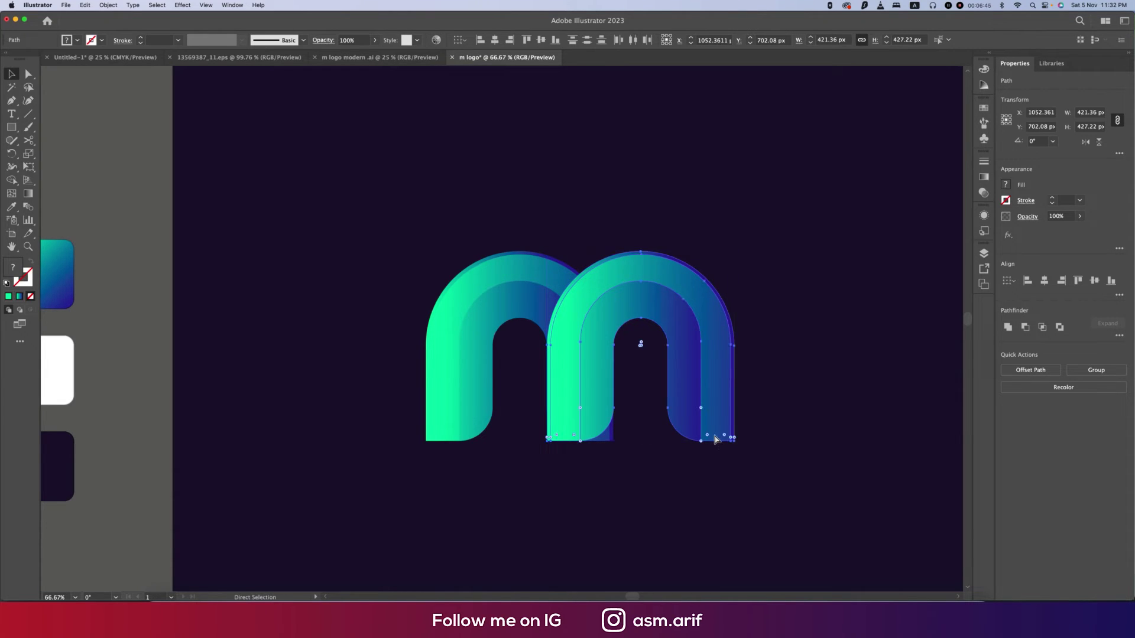
{"action": "key", "text": "super+t"}
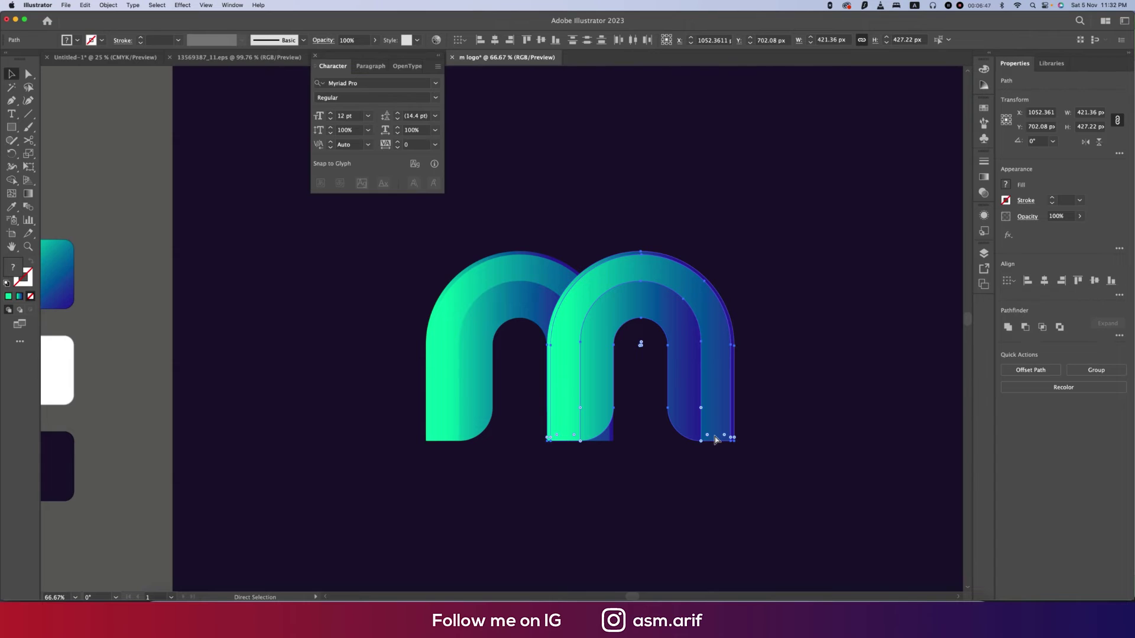
{"action": "key", "text": "super+y"}
{"action": "scroll", "coordinate": [615, 423], "scroll_direction": "up", "scroll_amount": 3}
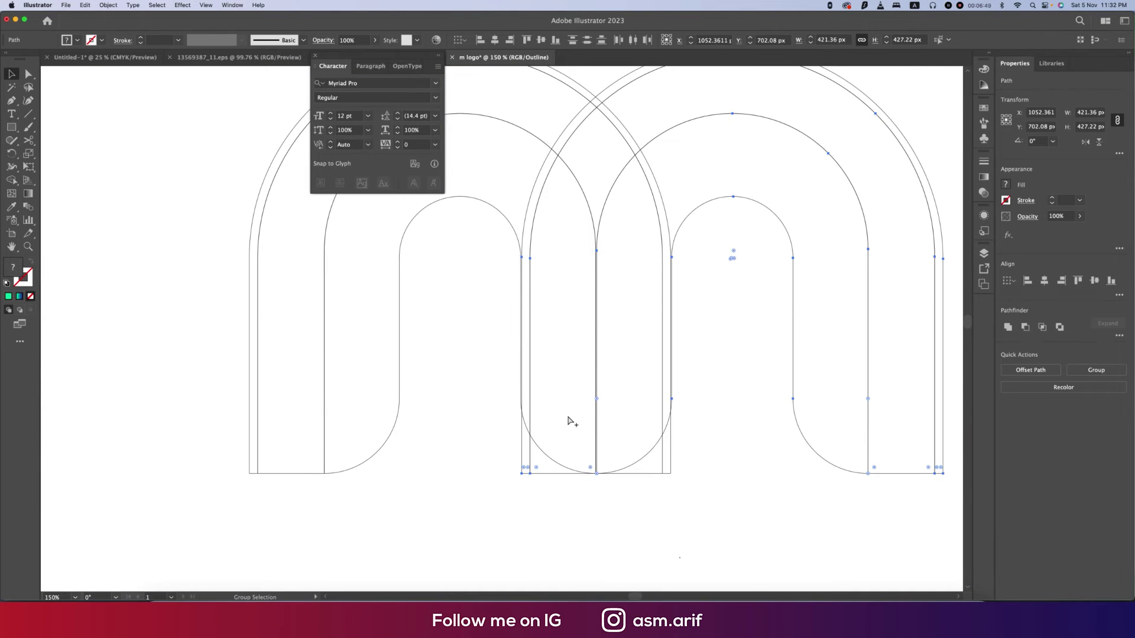
{"action": "scroll", "coordinate": [572, 421], "scroll_direction": "up", "scroll_amount": 1}
{"action": "key", "text": "v"}
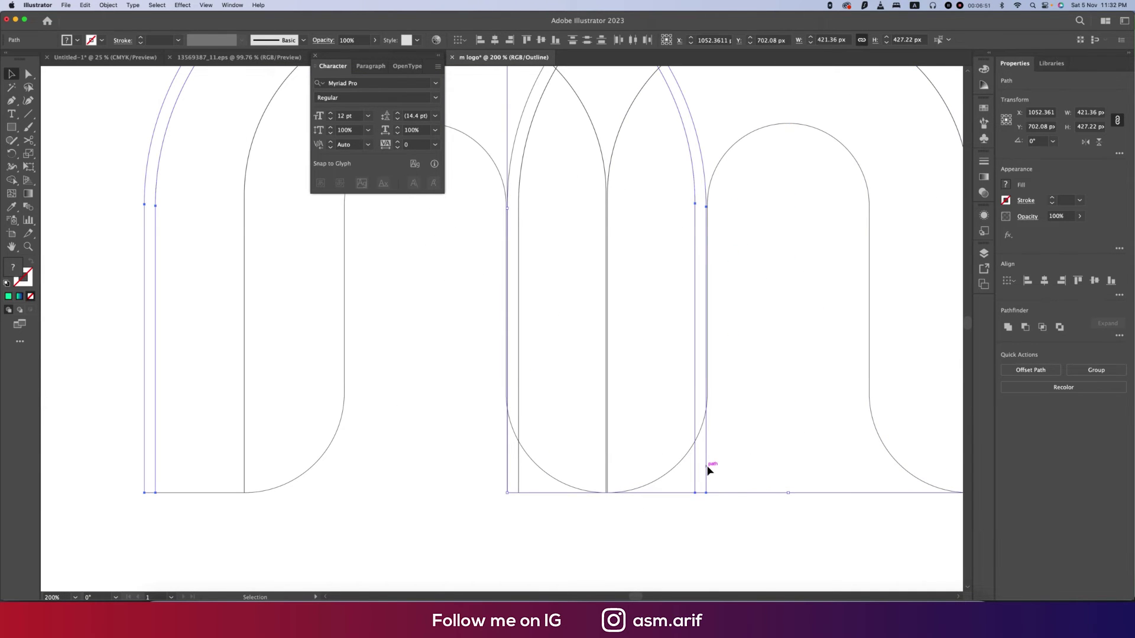
{"action": "left_click_drag", "start_coordinate": [709, 470], "coordinate": [708, 471]}
{"action": "left_click", "coordinate": [707, 472]}
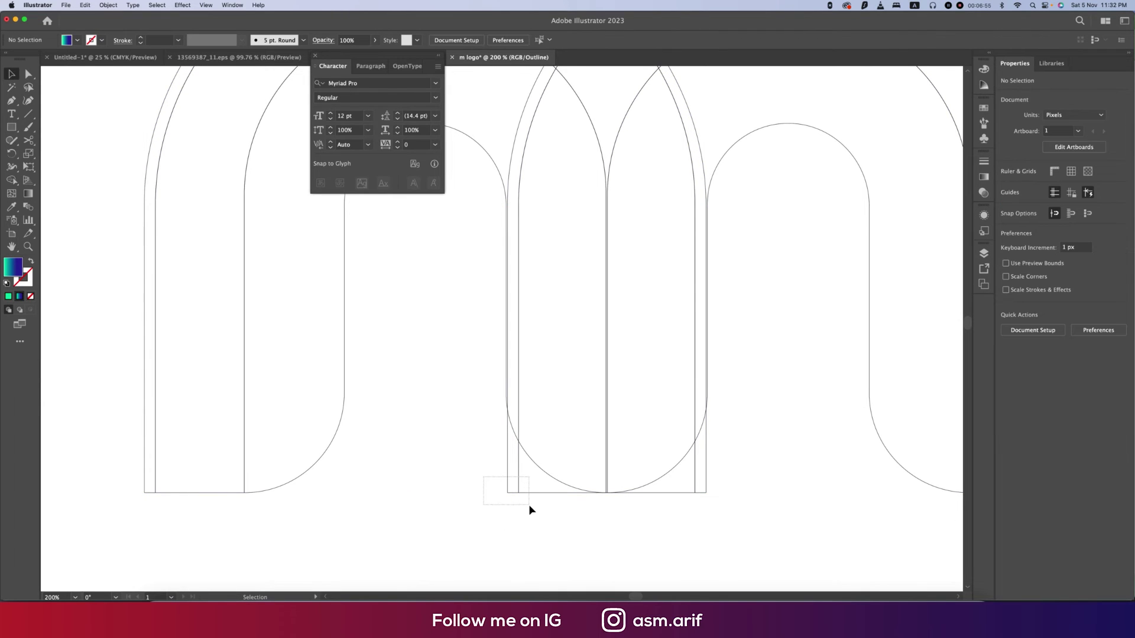
- Use Shape Builder on all logo paths to delete the overlap slivers, then return to Preview
{"action": "left_click_drag", "start_coordinate": [528, 504], "coordinate": [529, 505]}
{"action": "scroll", "coordinate": [611, 477], "scroll_direction": "right", "scroll_amount": 3}
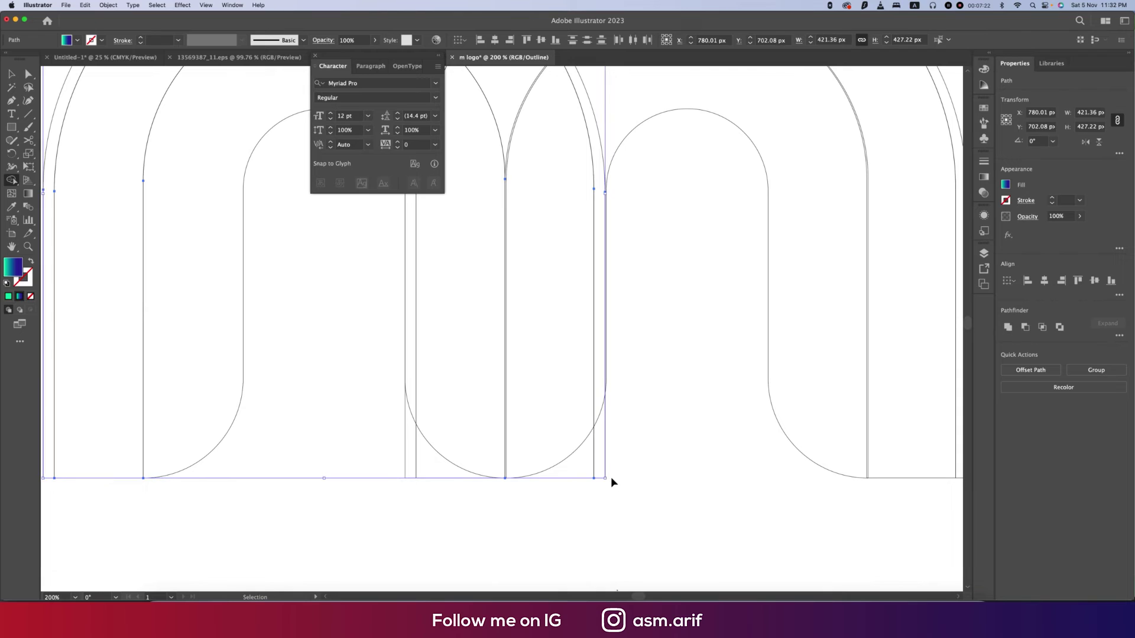
{"action": "key", "text": "ctrl+z"}
{"action": "key", "text": "shift+m"}
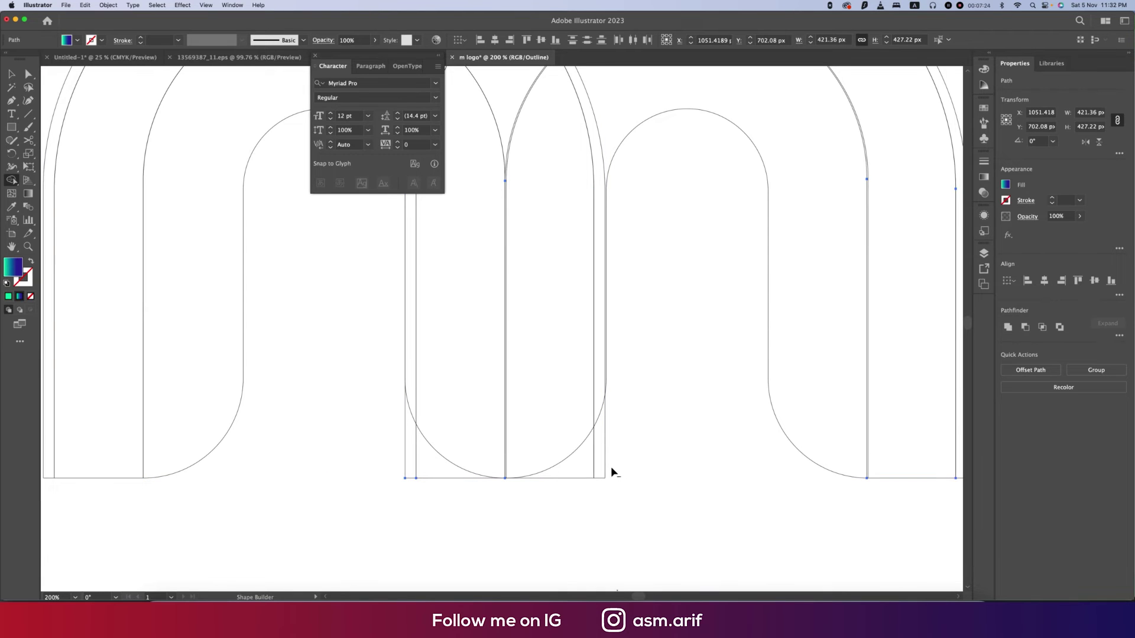
{"action": "key", "text": "super+a"}
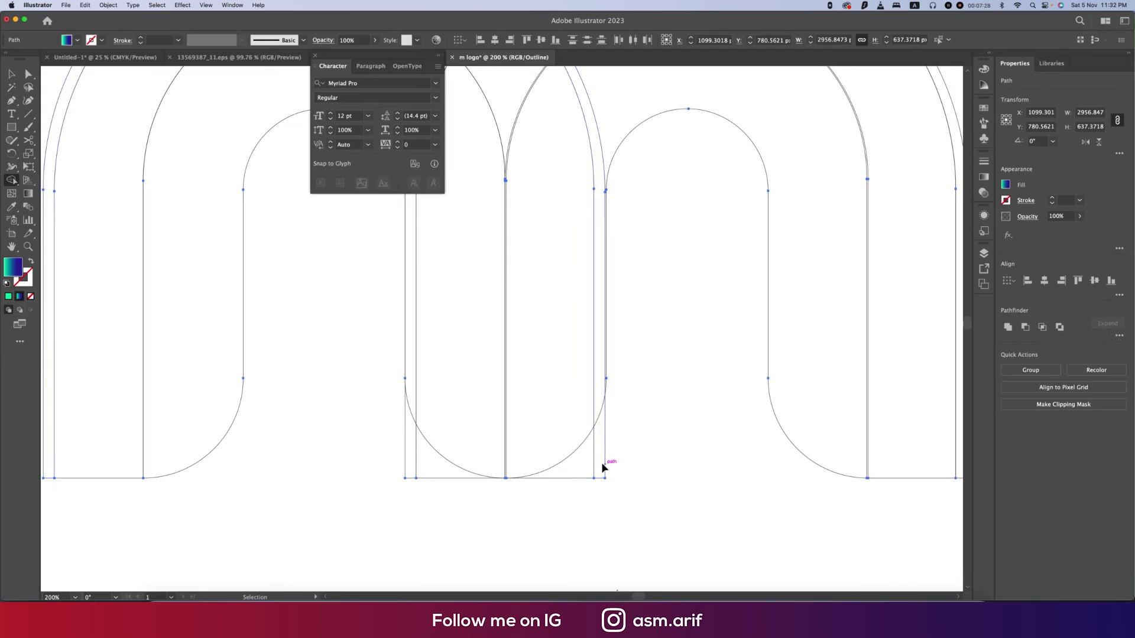
{"action": "left_click_drag", "start_coordinate": [604, 470], "coordinate": [584, 474]}
{"action": "left_click", "coordinate": [407, 456], "text": "alt"}
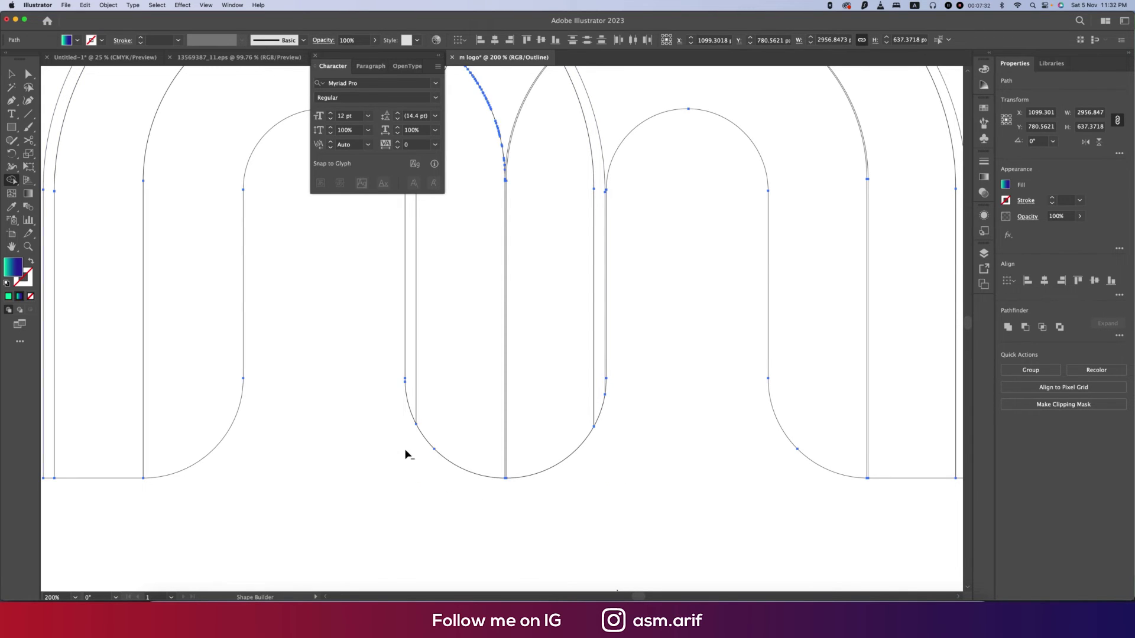
{"action": "scroll", "coordinate": [601, 425], "scroll_direction": "down", "scroll_amount": 3}
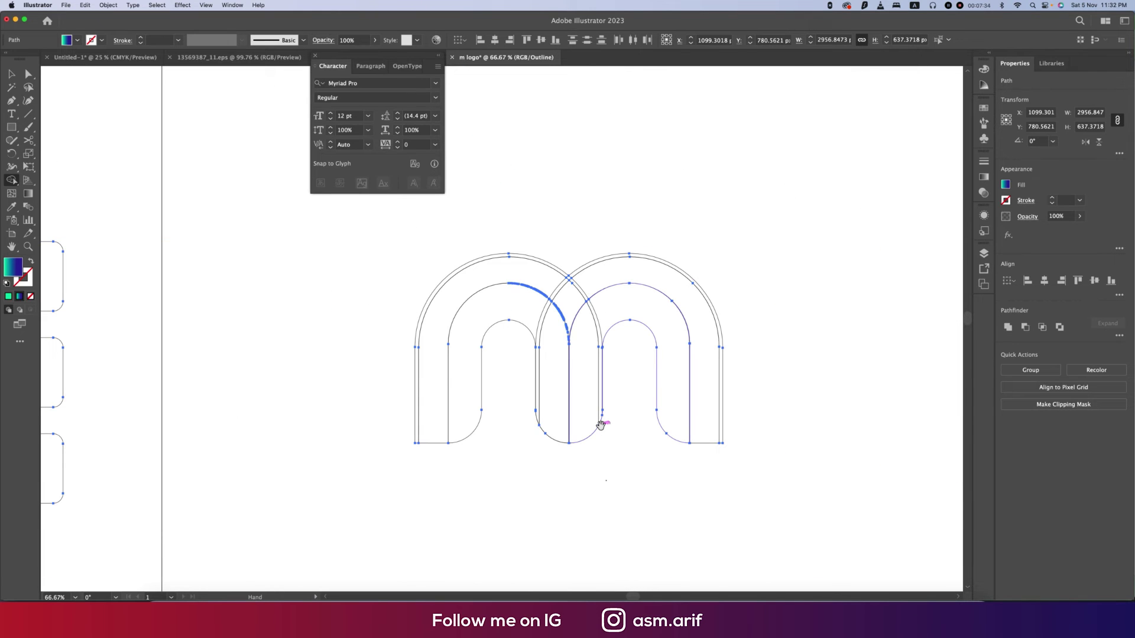
{"action": "key", "text": "ctrl+y"}
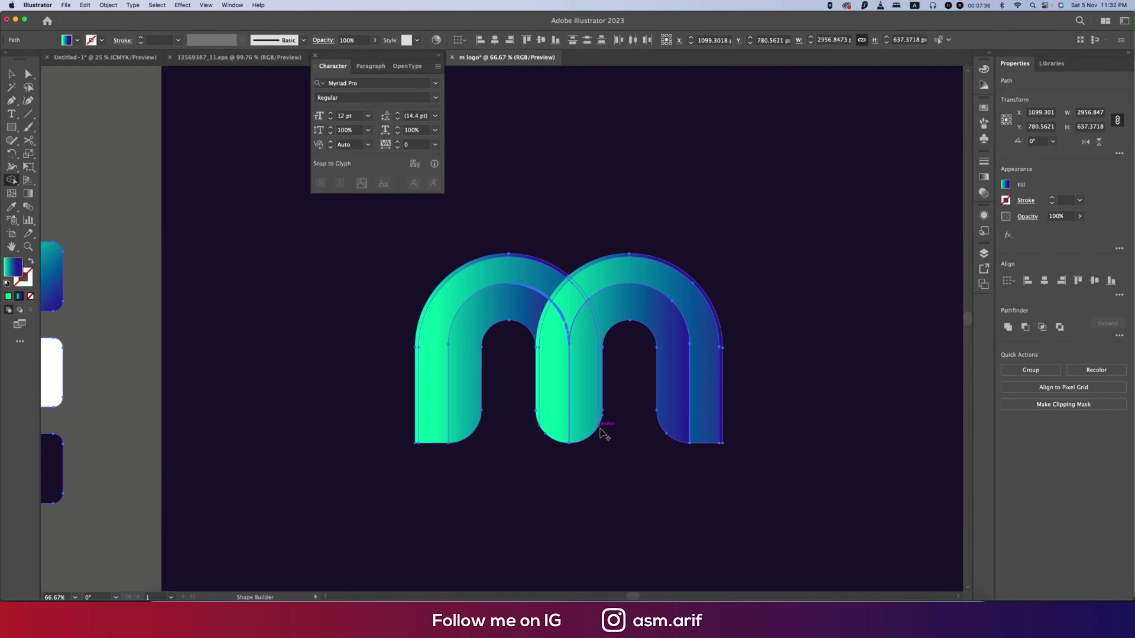
- Deselect the logo, close the character settings and swap the fill and stroke colours
{"action": "key", "text": "v"}
{"action": "left_click", "coordinate": [510, 507]}
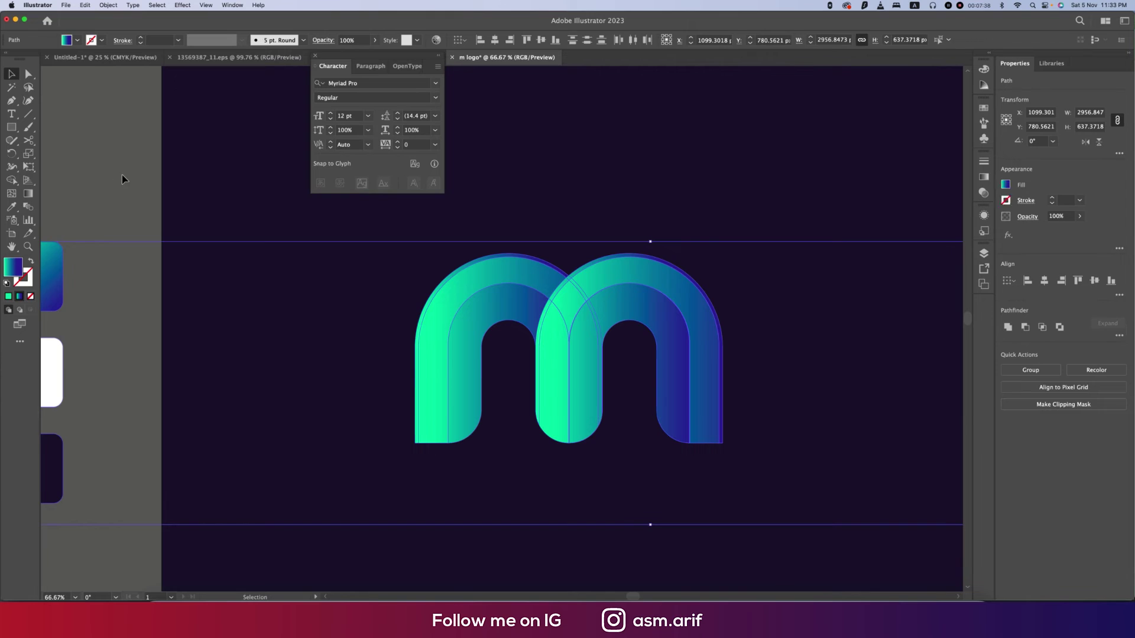
{"action": "scroll", "coordinate": [509, 508], "scroll_direction": "up", "scroll_amount": 2}
{"action": "scroll", "coordinate": [510, 508], "scroll_direction": "down", "scroll_amount": 2}
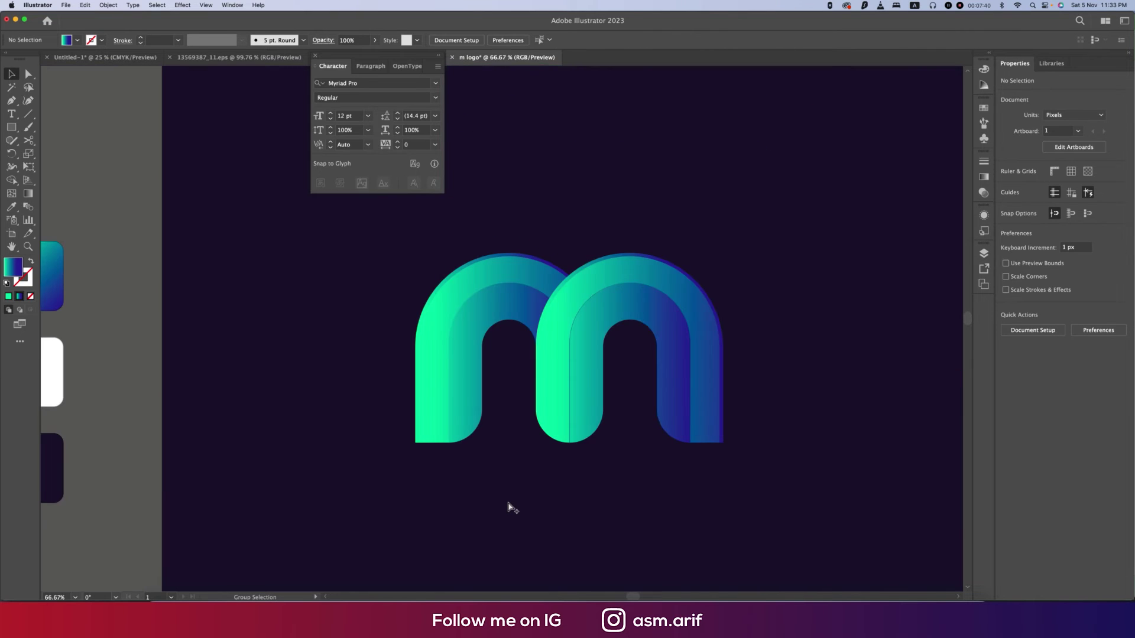
{"action": "scroll", "coordinate": [603, 472], "scroll_direction": "down", "scroll_amount": 1}
{"action": "key", "text": "b"}
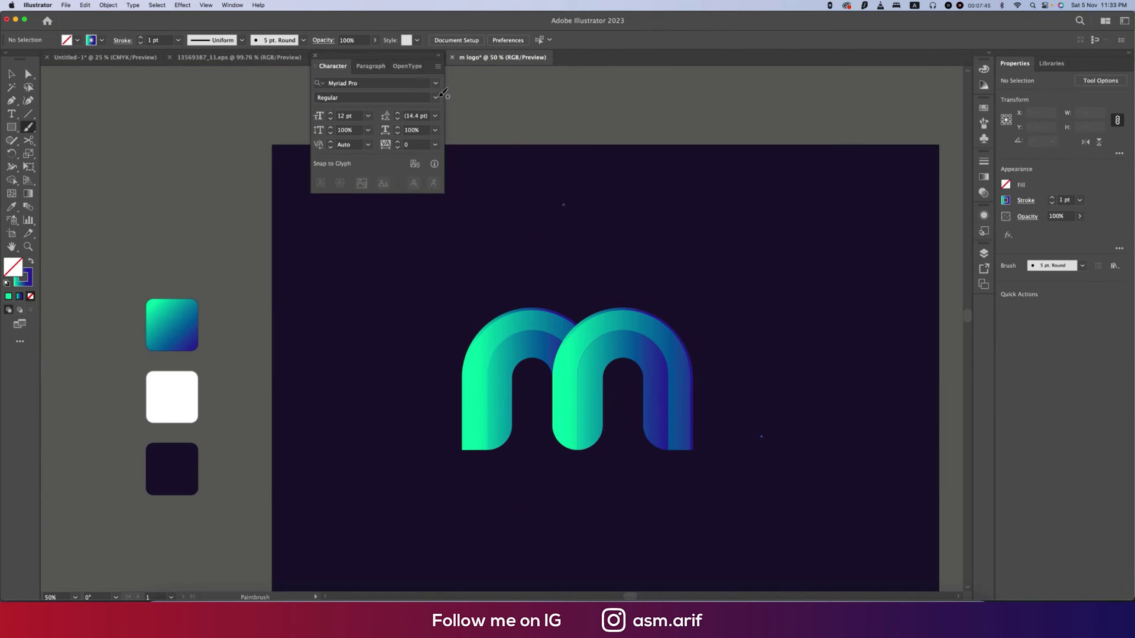
{"action": "left_click", "coordinate": [315, 56]}
{"action": "key", "text": "shift+x"}
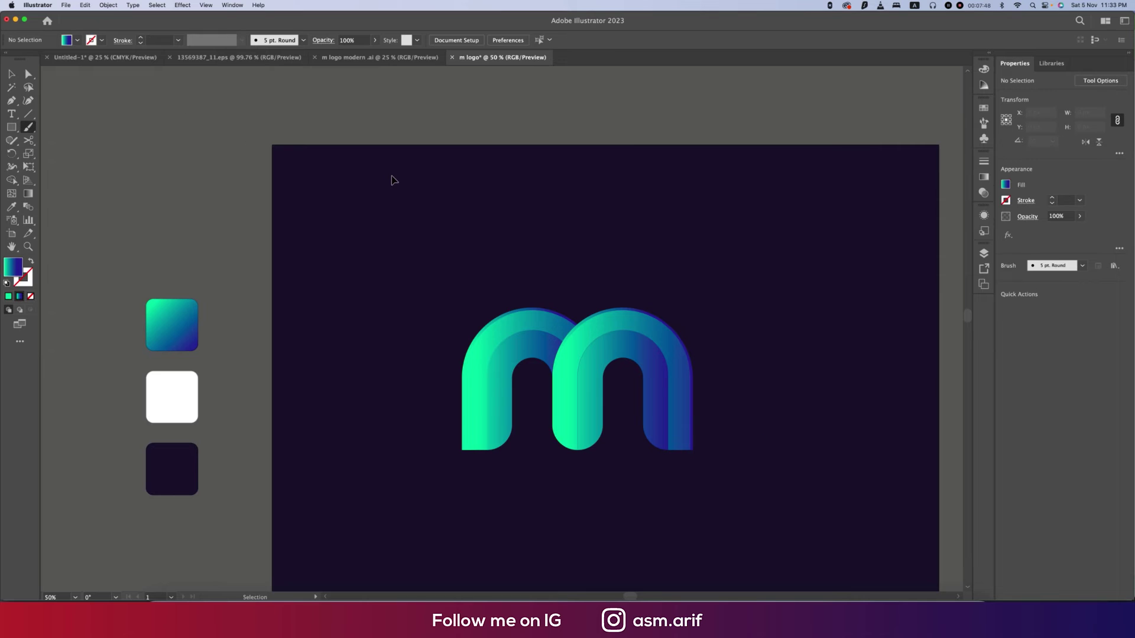
- Flip the m logo horizontally so the green side sits on the right
{"action": "key", "text": "v"}
{"action": "scroll", "coordinate": [482, 288], "scroll_direction": "down", "scroll_amount": 2}
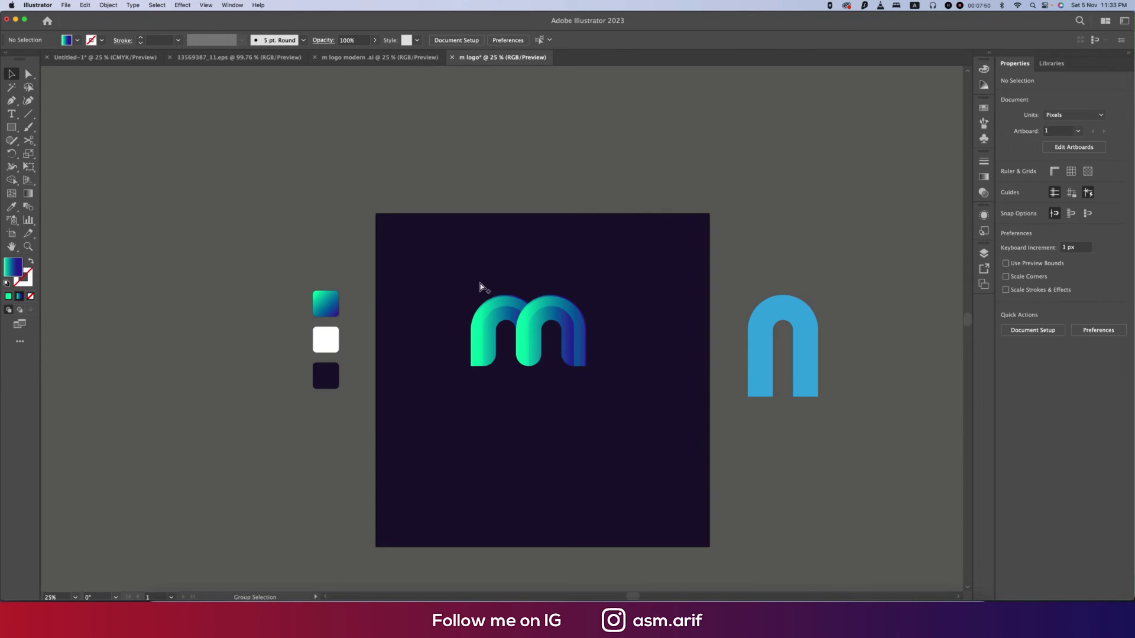
{"action": "scroll", "coordinate": [414, 220], "scroll_direction": "down", "scroll_amount": 2}
{"action": "scroll", "coordinate": [414, 220], "scroll_direction": "right", "scroll_amount": 2}
{"action": "left_click_drag", "start_coordinate": [632, 427], "coordinate": [632, 427]}
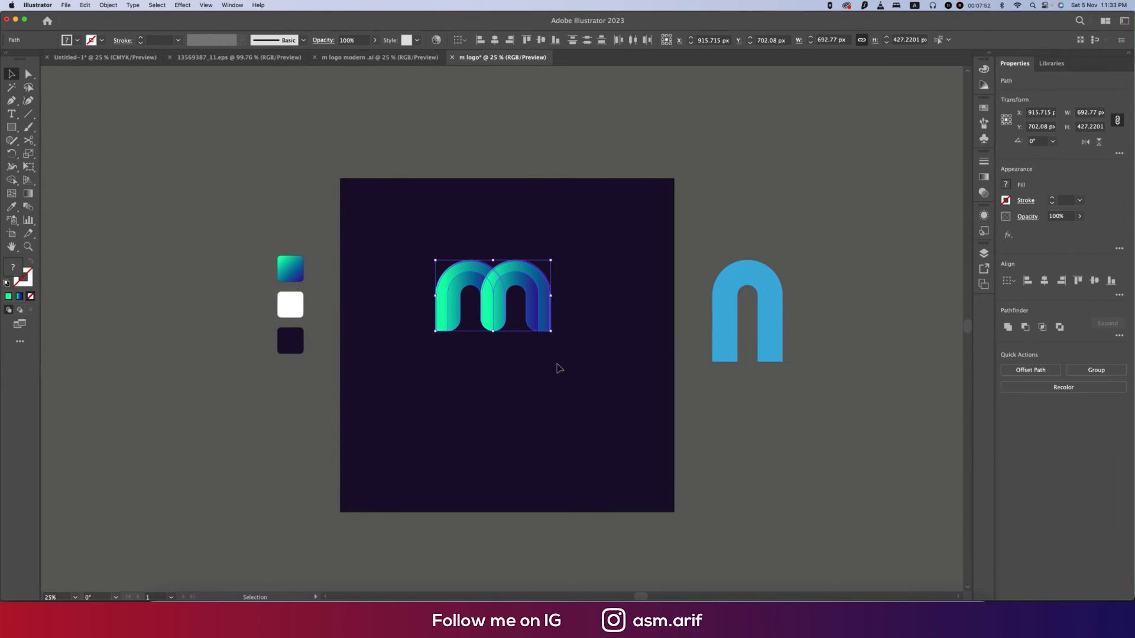
{"action": "scroll", "coordinate": [522, 346], "scroll_direction": "up", "scroll_amount": 2}
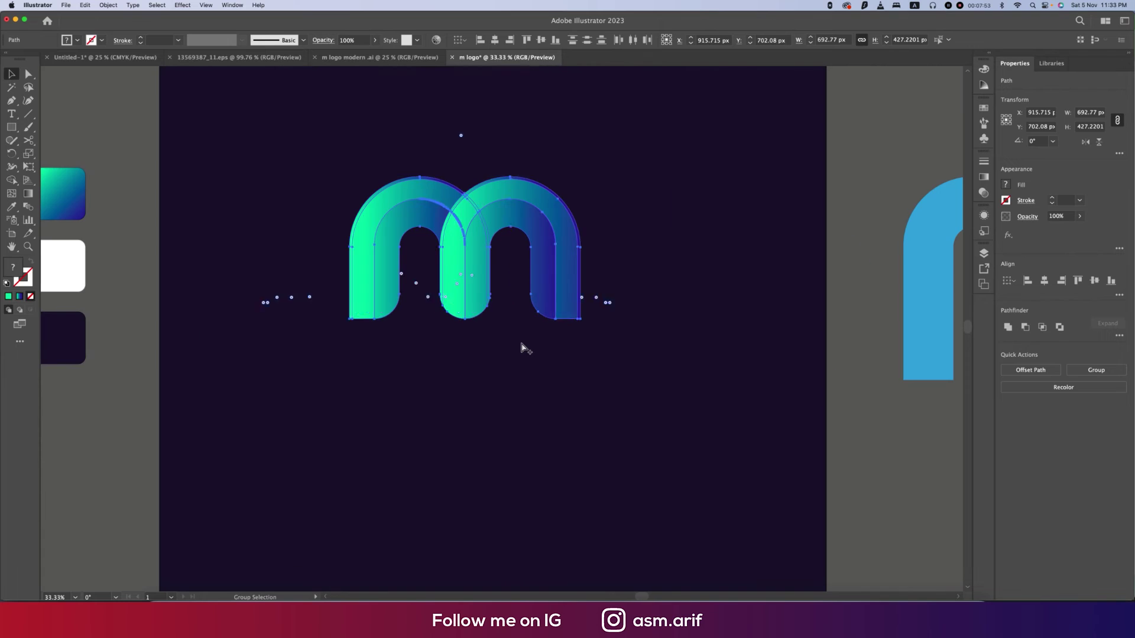
{"action": "left_click", "coordinate": [1085, 142]}
{"action": "left_click", "coordinate": [609, 389]}
{"action": "scroll", "coordinate": [609, 388], "scroll_direction": "down", "scroll_amount": 1}
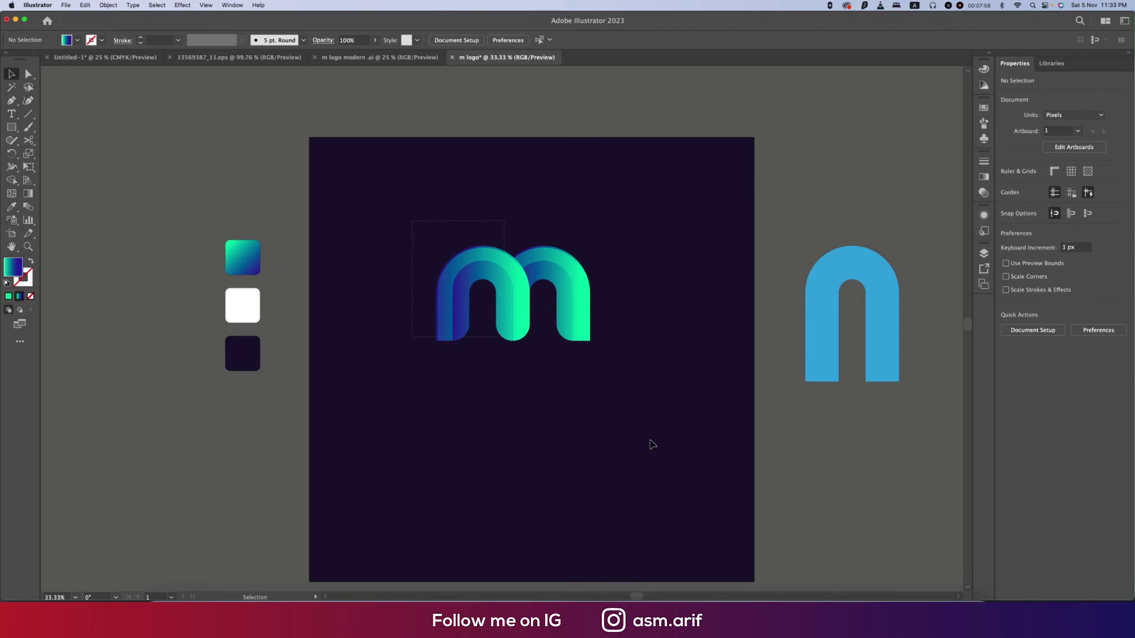
- Group the logo paths and centre the group horizontally and vertically on the artboard
{"action": "key", "text": "super+a"}
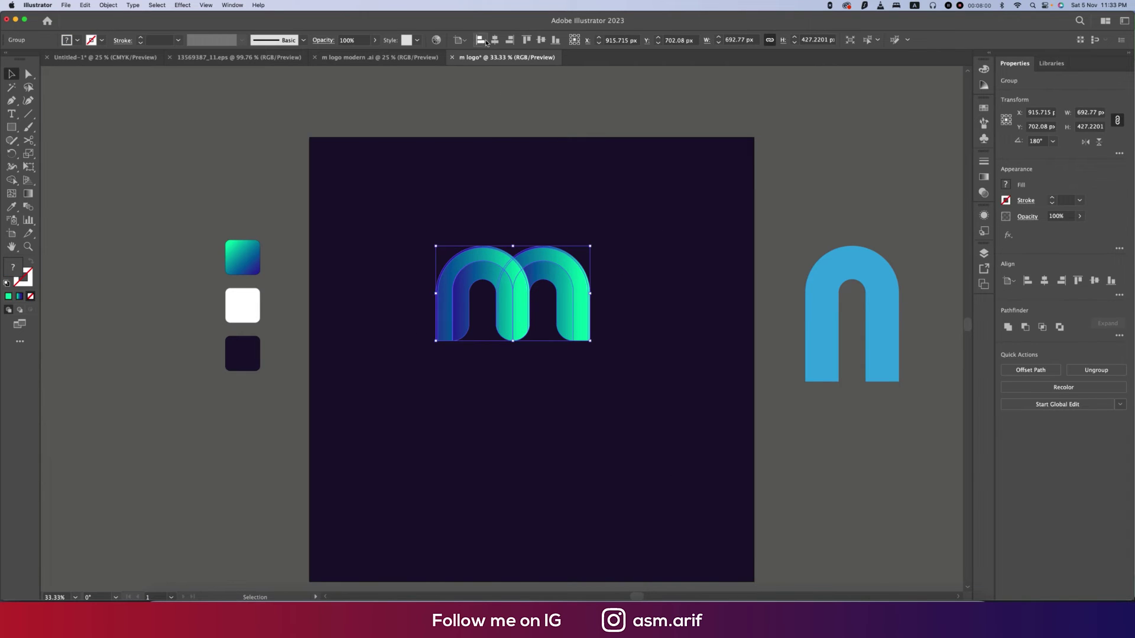
{"action": "left_click", "coordinate": [495, 40]}
{"action": "left_click", "coordinate": [540, 40]}
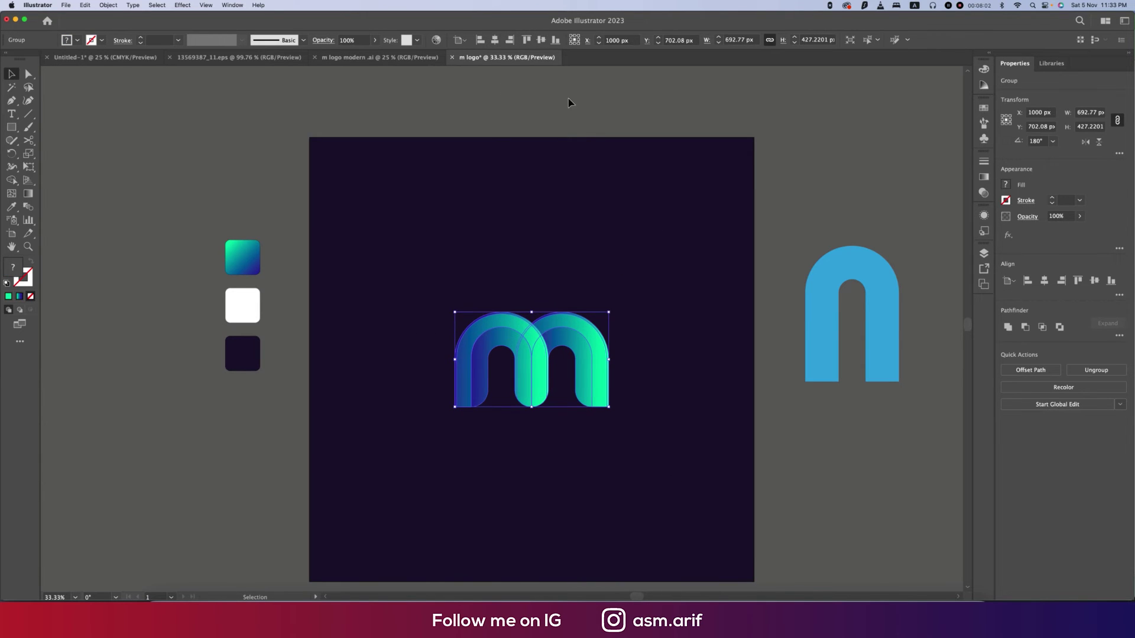
{"action": "left_click", "coordinate": [671, 342]}
{"action": "scroll", "coordinate": [632, 352], "scroll_direction": "down", "scroll_amount": 3}
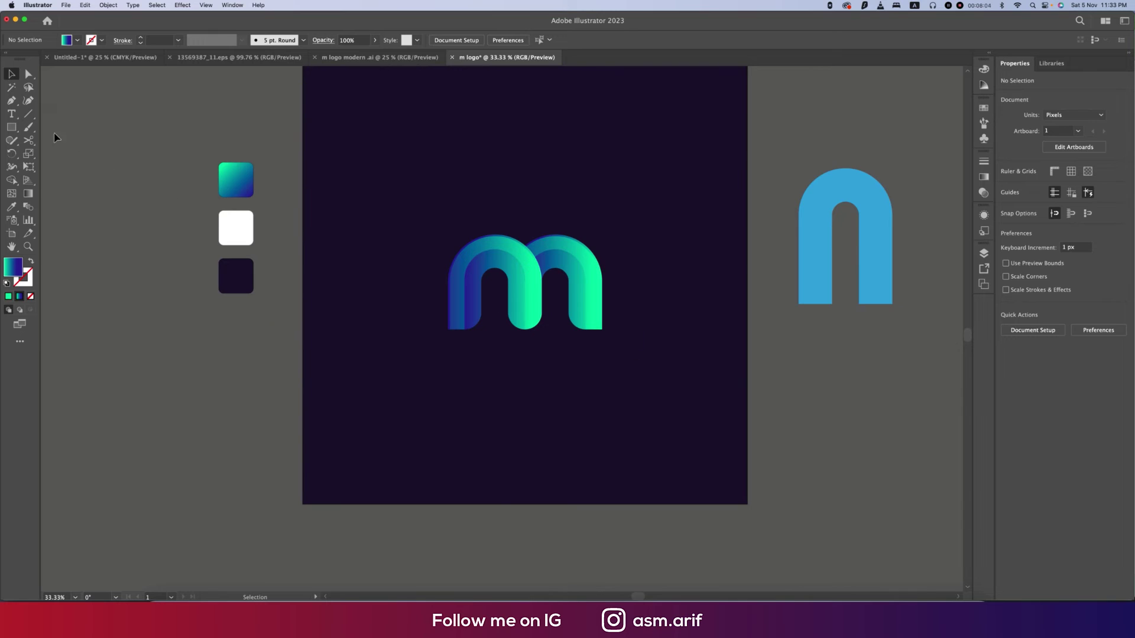
- Add 150 pt Poppins Black text reading 'COMANY' below the logo
{"action": "left_click", "coordinate": [11, 114]}
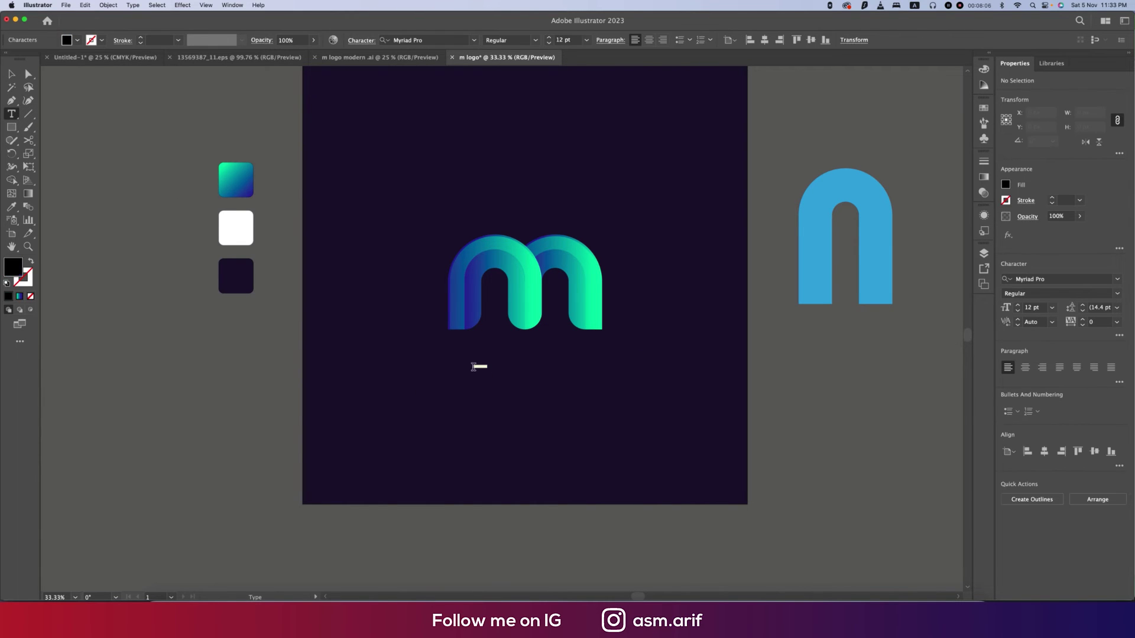
{"action": "left_click", "coordinate": [472, 367]}
{"action": "left_click", "coordinate": [569, 40]}
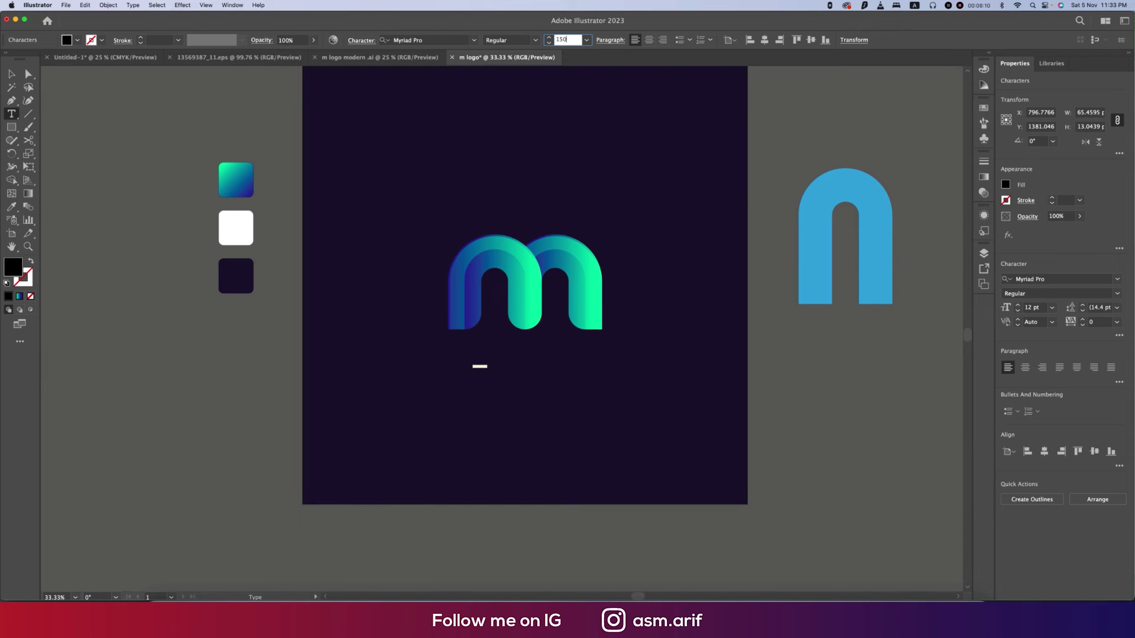
{"action": "type", "text": "150"}
{"action": "key", "text": "Return"}
{"action": "left_click", "coordinate": [438, 40]}
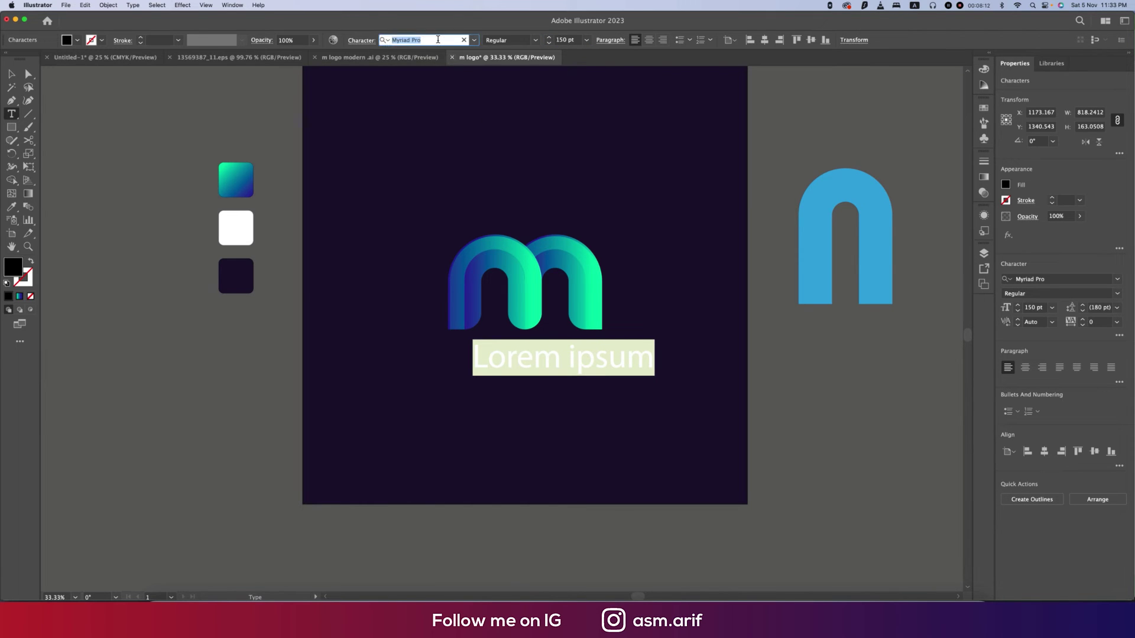
{"action": "type", "text": "po"}
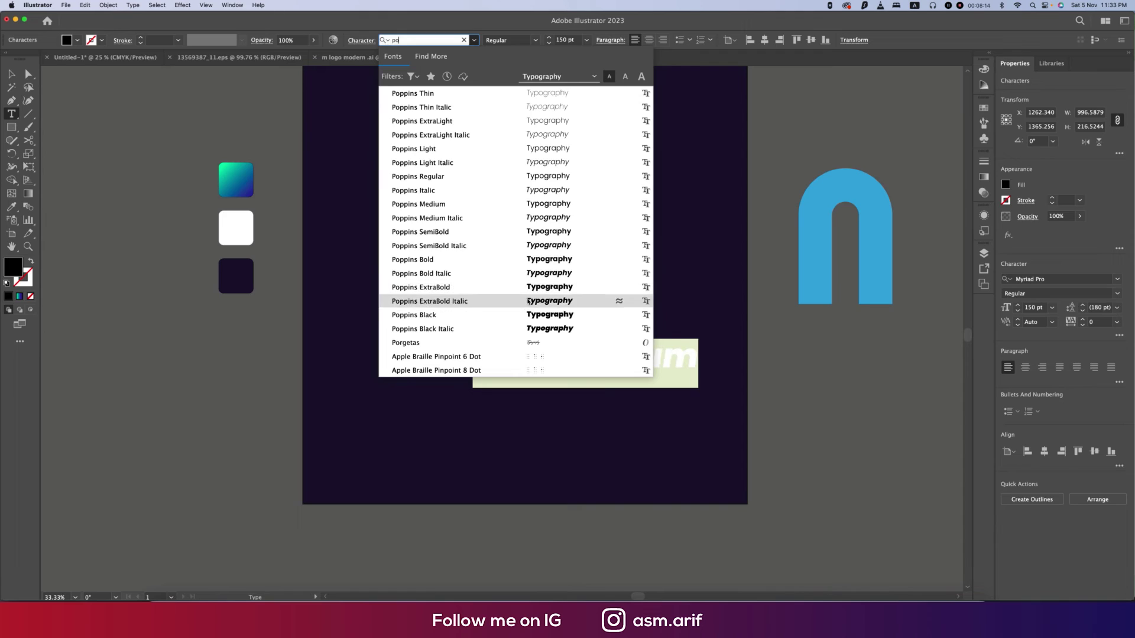
{"action": "left_click", "coordinate": [529, 315]}
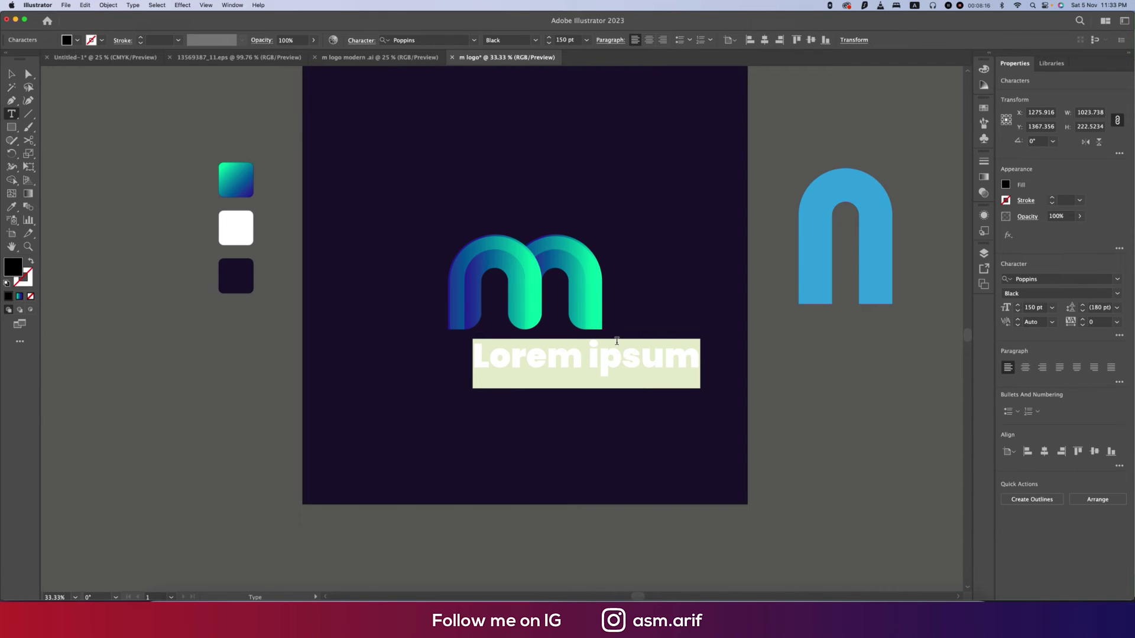
{"action": "type", "text": "COMANY"}
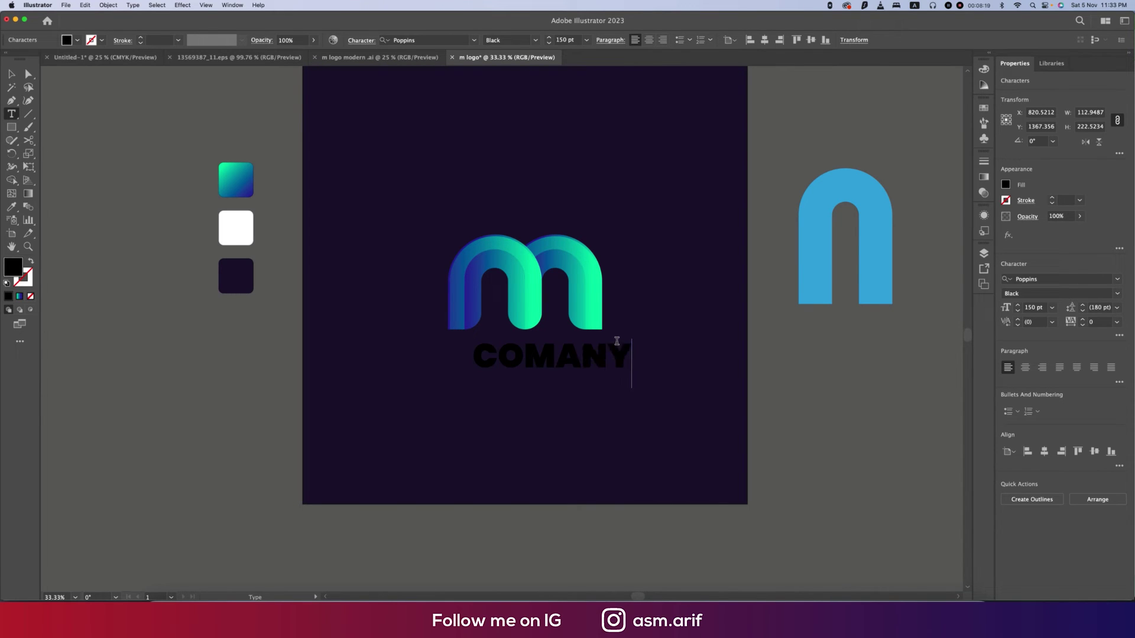
- Make the COMANY text white and widen its tracking to 200
{"action": "key", "text": "super+a"}
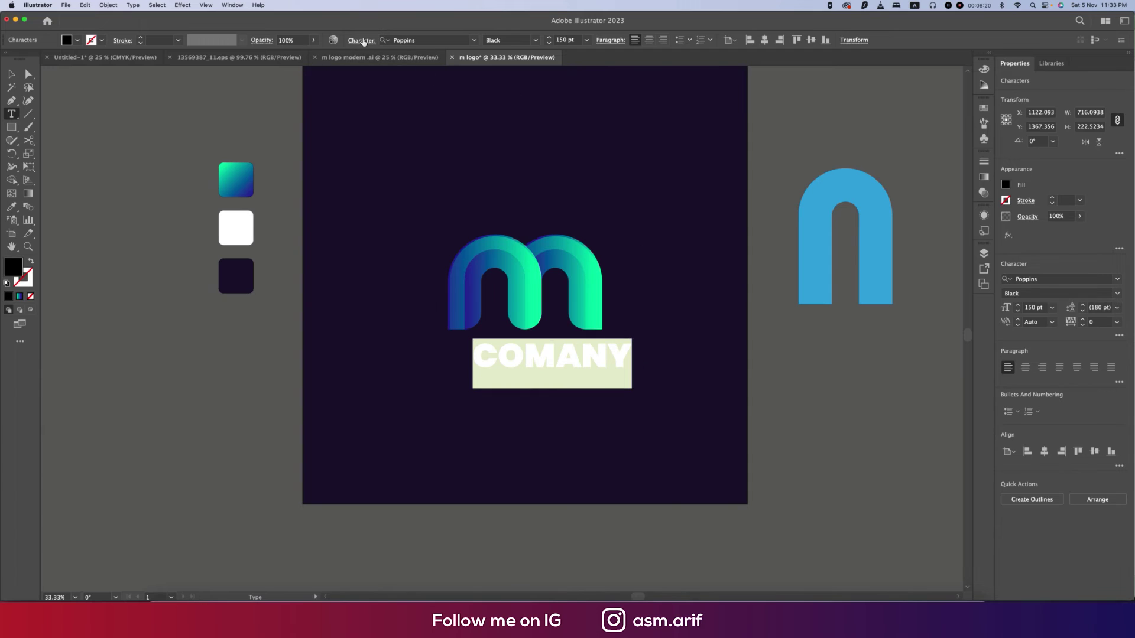
{"action": "left_click", "coordinate": [76, 41]}
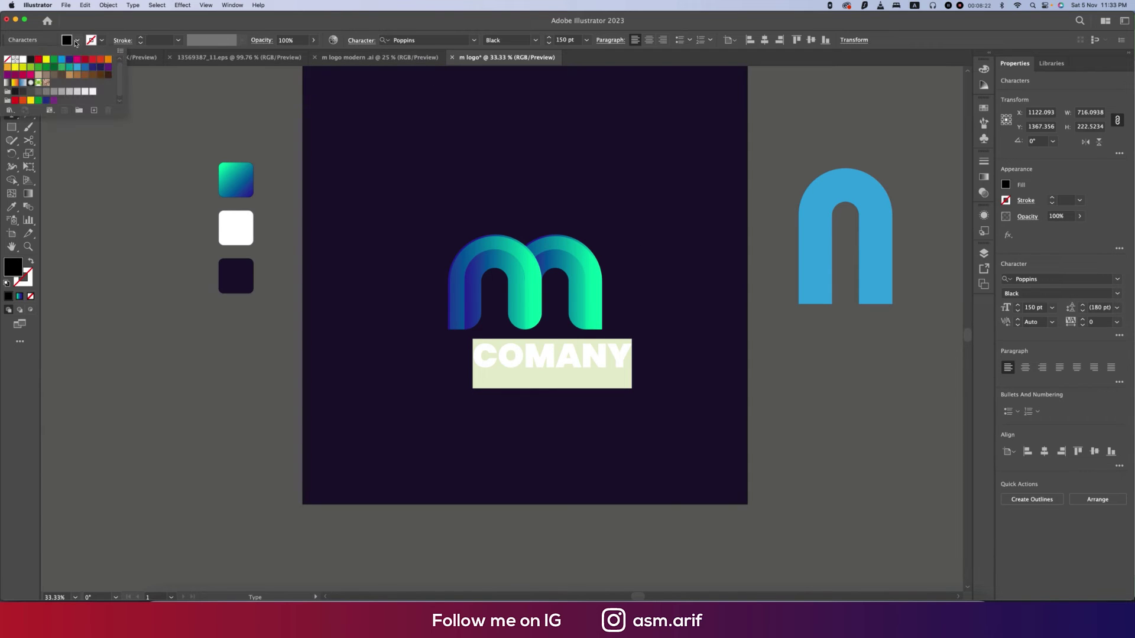
{"action": "left_click", "coordinate": [24, 61]}
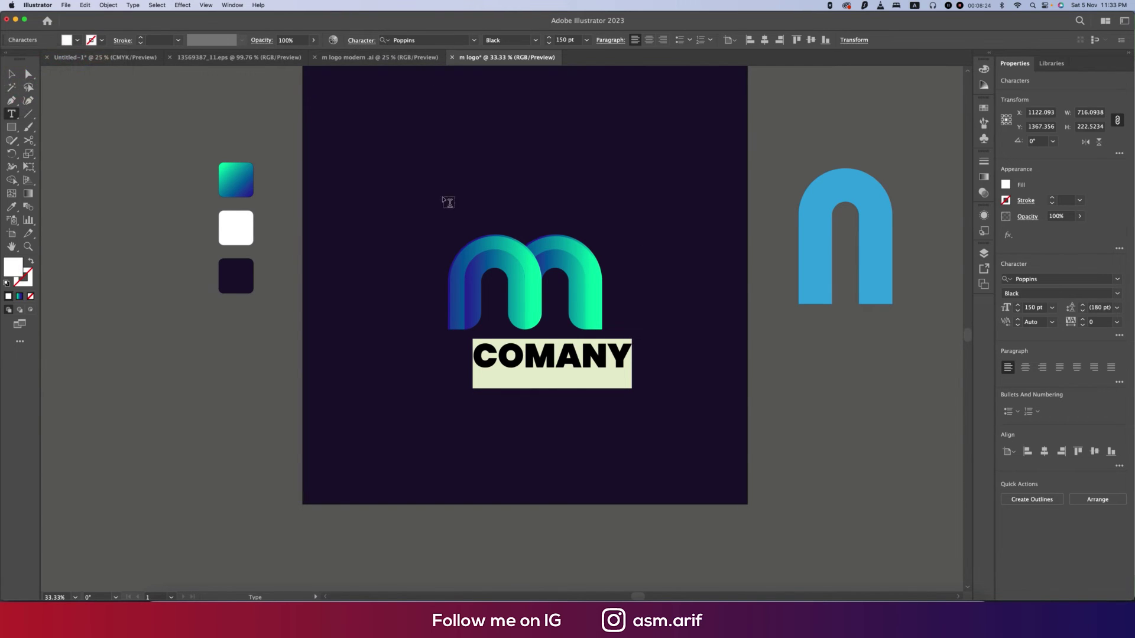
{"action": "left_click", "coordinate": [361, 41]}
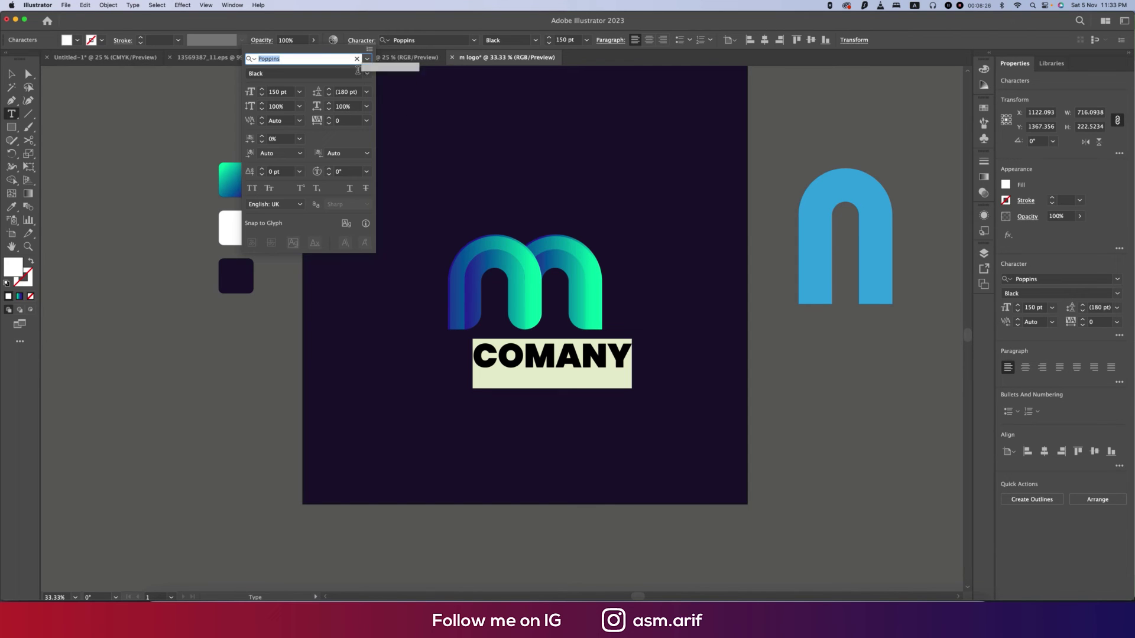
{"action": "left_click", "coordinate": [347, 121]}
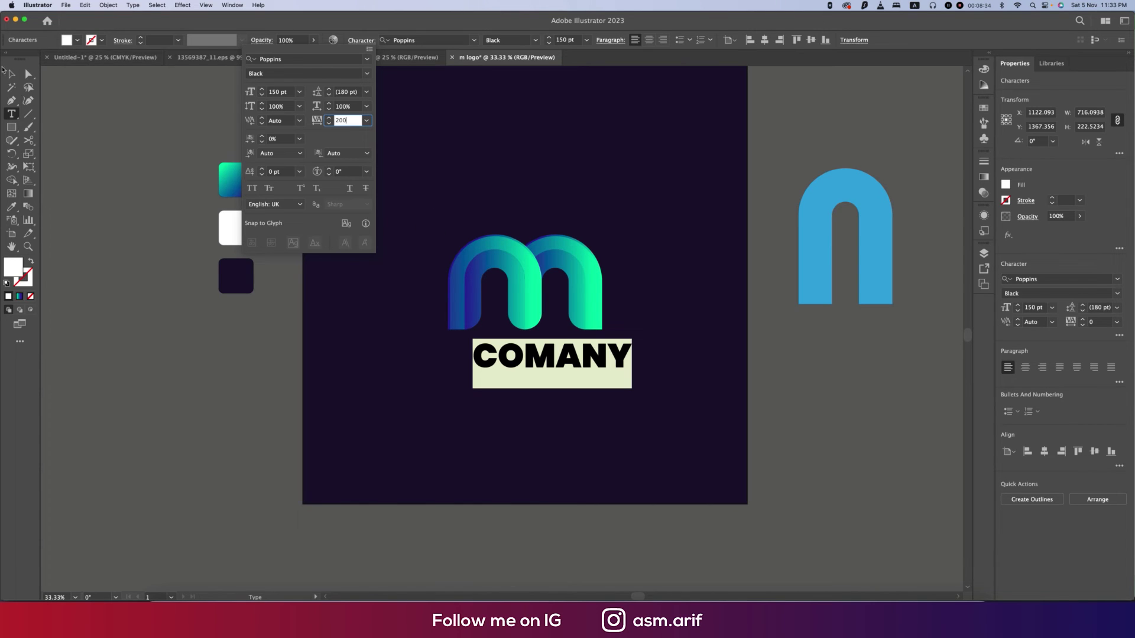
{"action": "key", "text": "Return"}
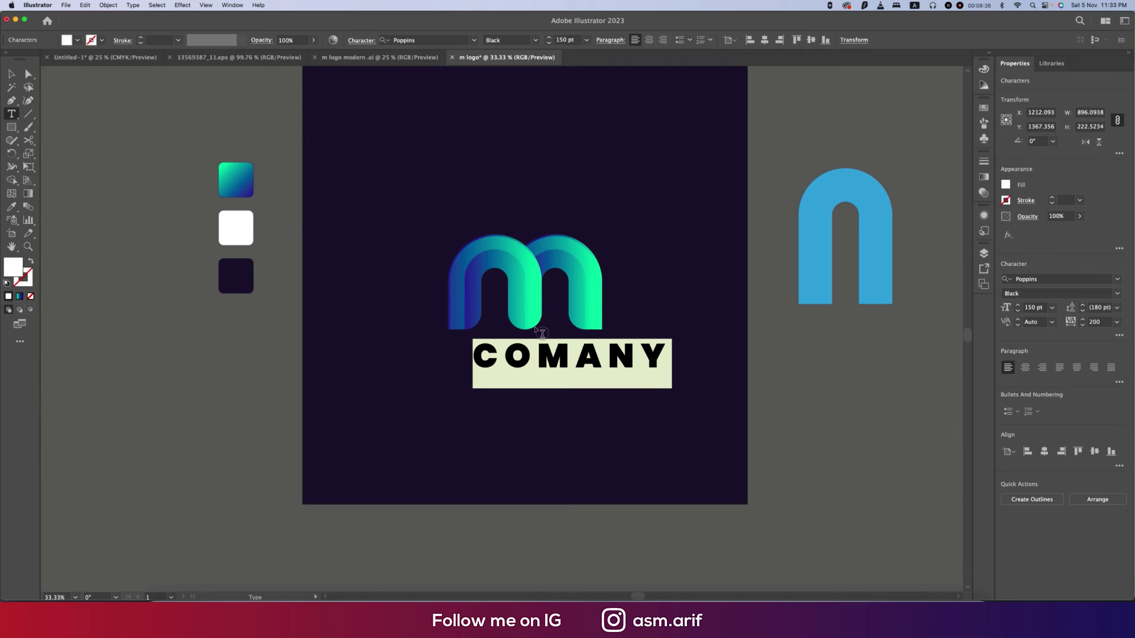
{"action": "key", "text": "Escape"}
- Outline COMANY, narrow it to the logo's width and centre it under the m key object
{"action": "right_click", "coordinate": [575, 360]}
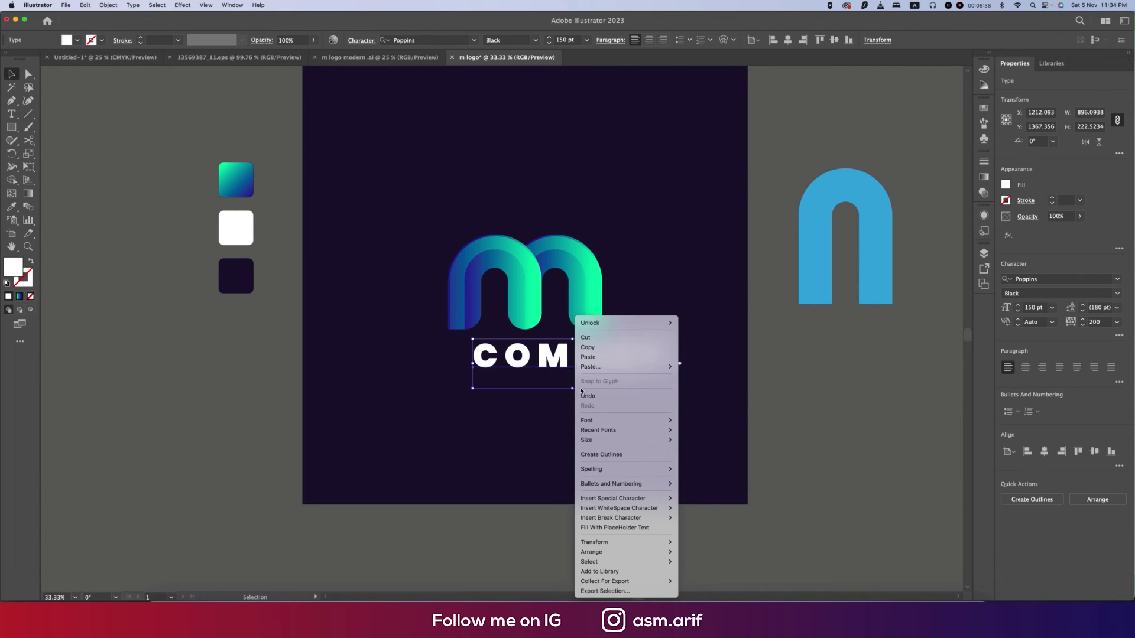
{"action": "left_click", "coordinate": [603, 454]}
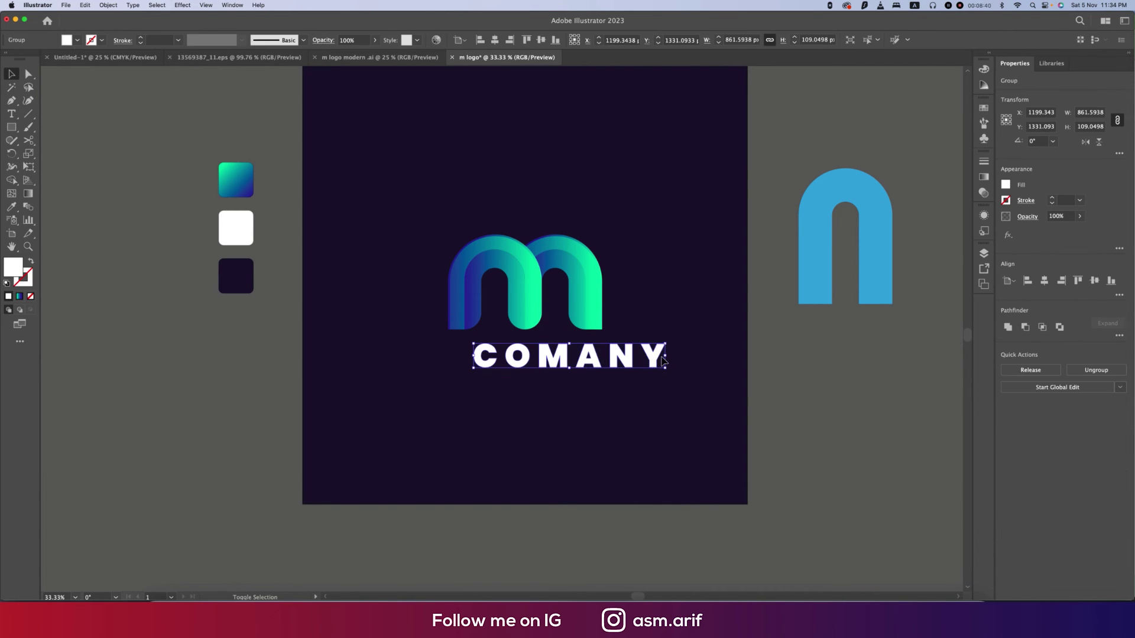
{"action": "left_click_drag", "start_coordinate": [663, 361], "coordinate": [636, 361]}
{"action": "left_click", "coordinate": [578, 309], "text": "shift"}
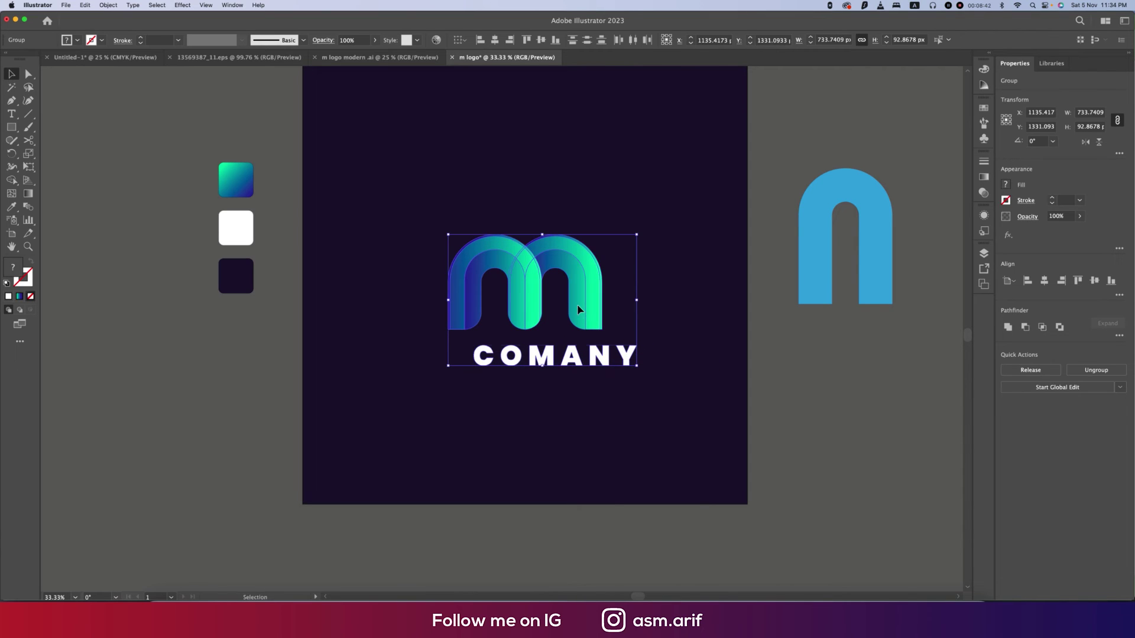
{"action": "left_click", "coordinate": [579, 307]}
{"action": "left_click", "coordinate": [495, 40]}
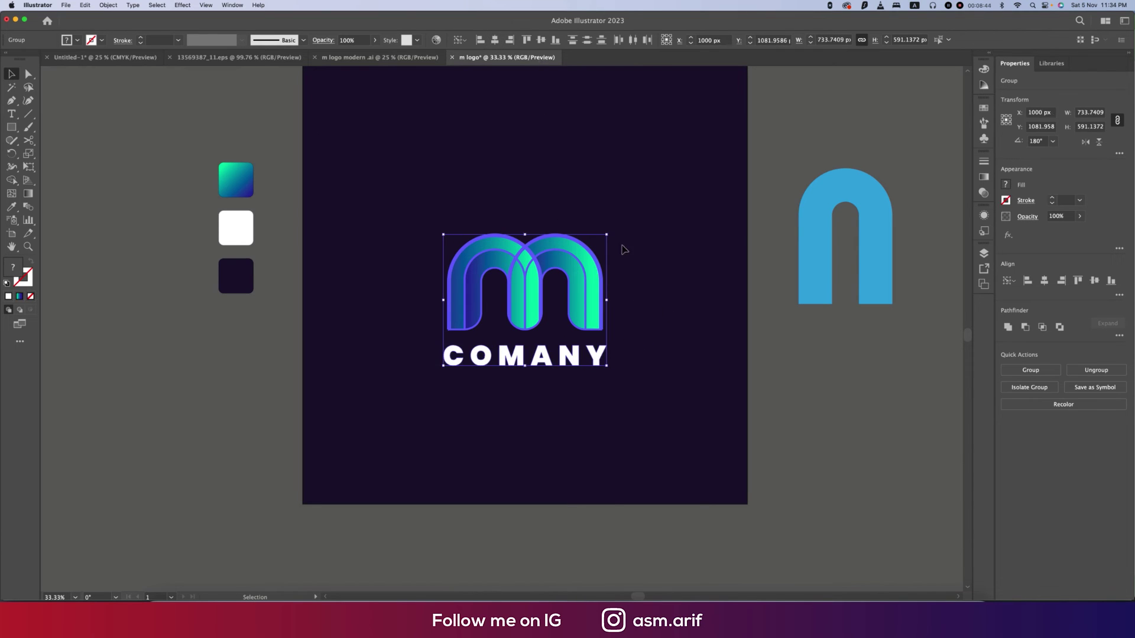
{"action": "left_click", "coordinate": [794, 391]}
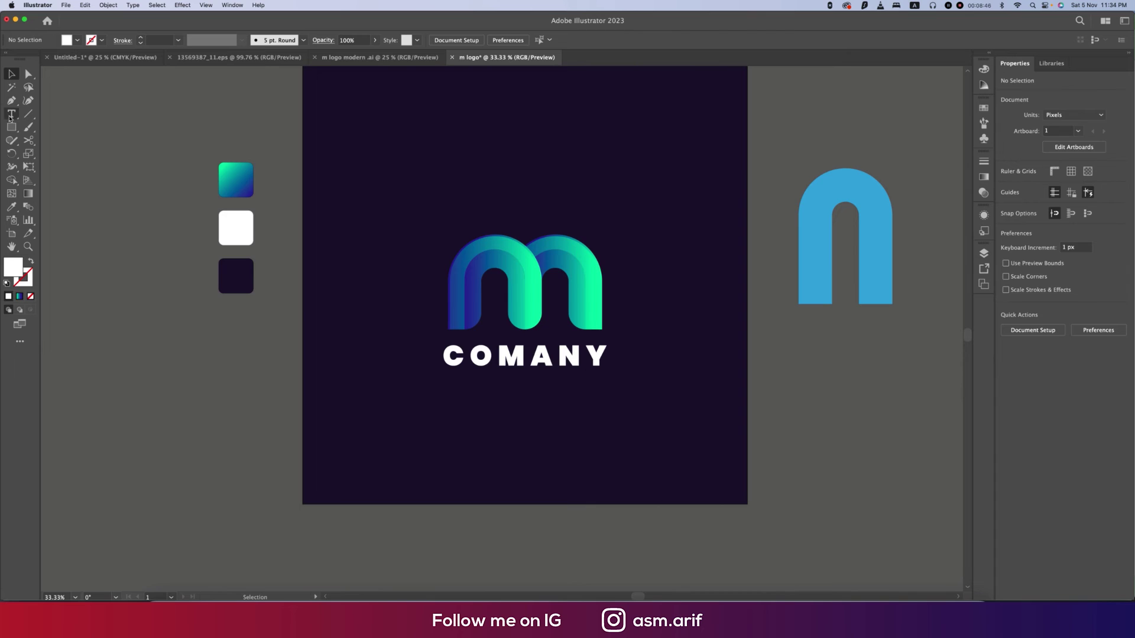
- Place new text below COMANY at 150/1.6 (93.75 pt) with tracking 100
{"action": "left_click", "coordinate": [9, 117]}
{"action": "left_click", "coordinate": [477, 391]}
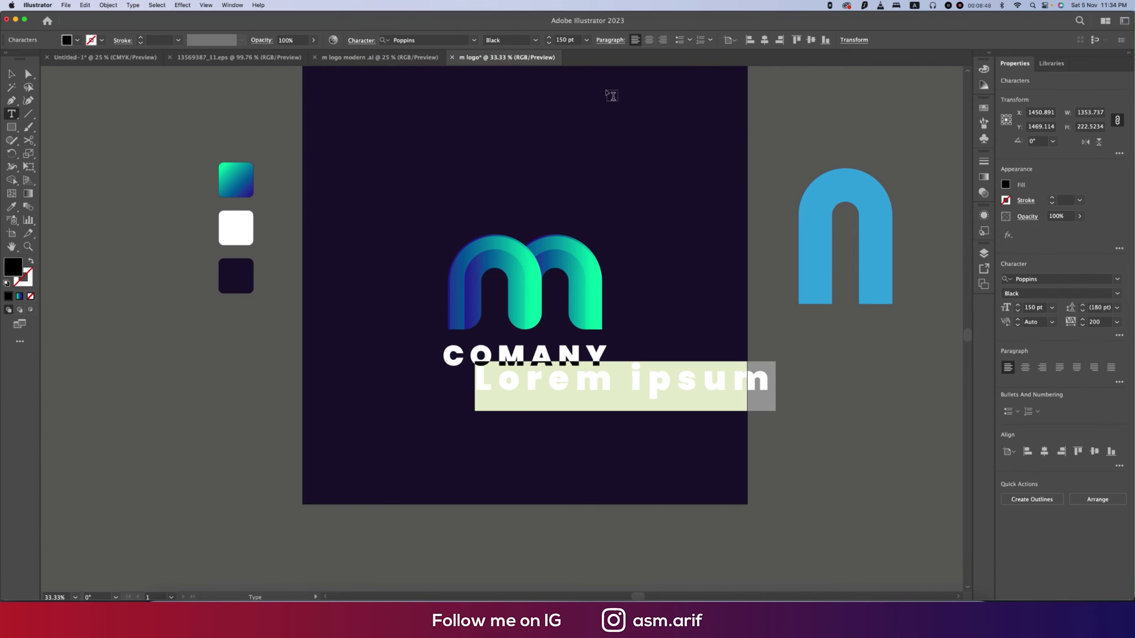
{"action": "left_click", "coordinate": [573, 41]}
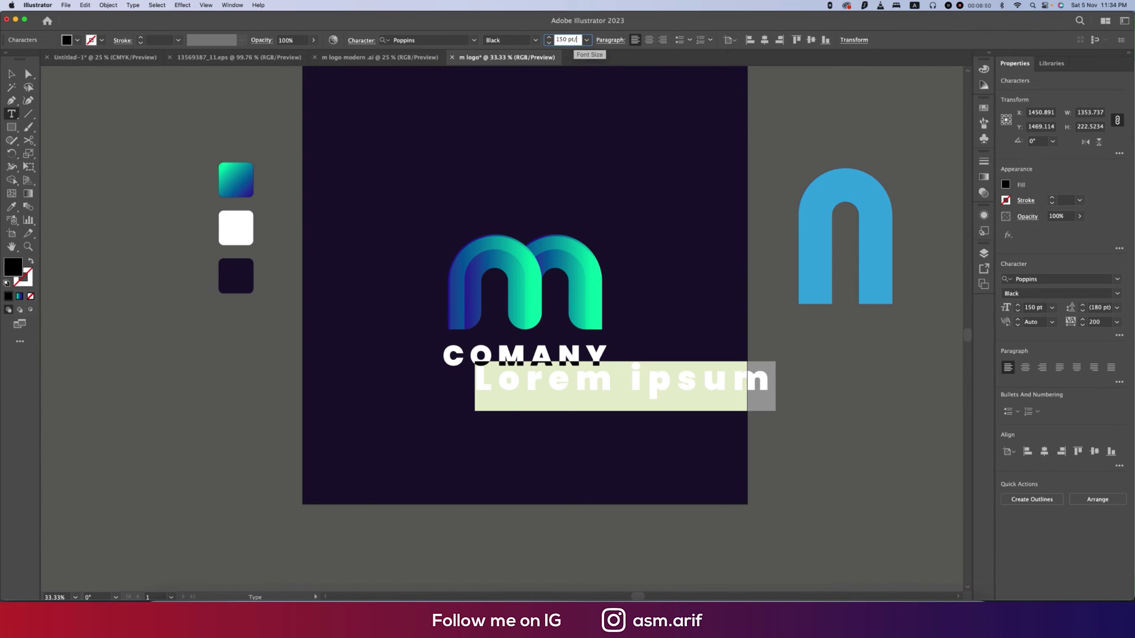
{"action": "type", "text": "/1.6"}
{"action": "key", "text": "Return"}
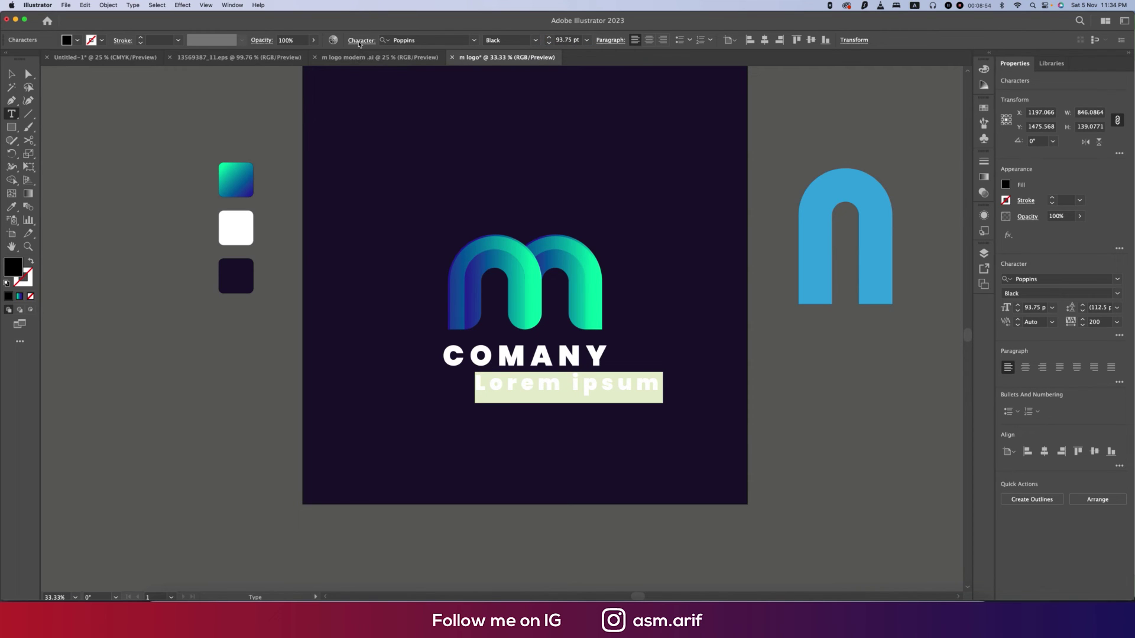
{"action": "left_click", "coordinate": [360, 40]}
{"action": "left_click", "coordinate": [317, 121]}
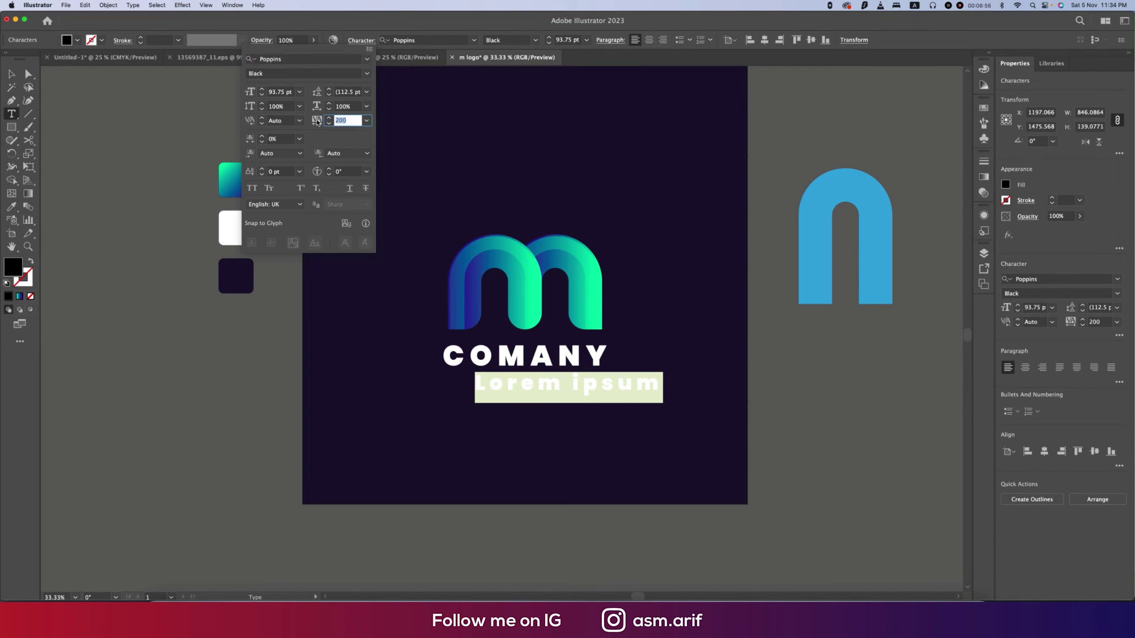
{"action": "type", "text": "1"}
{"action": "key", "text": "Return"}
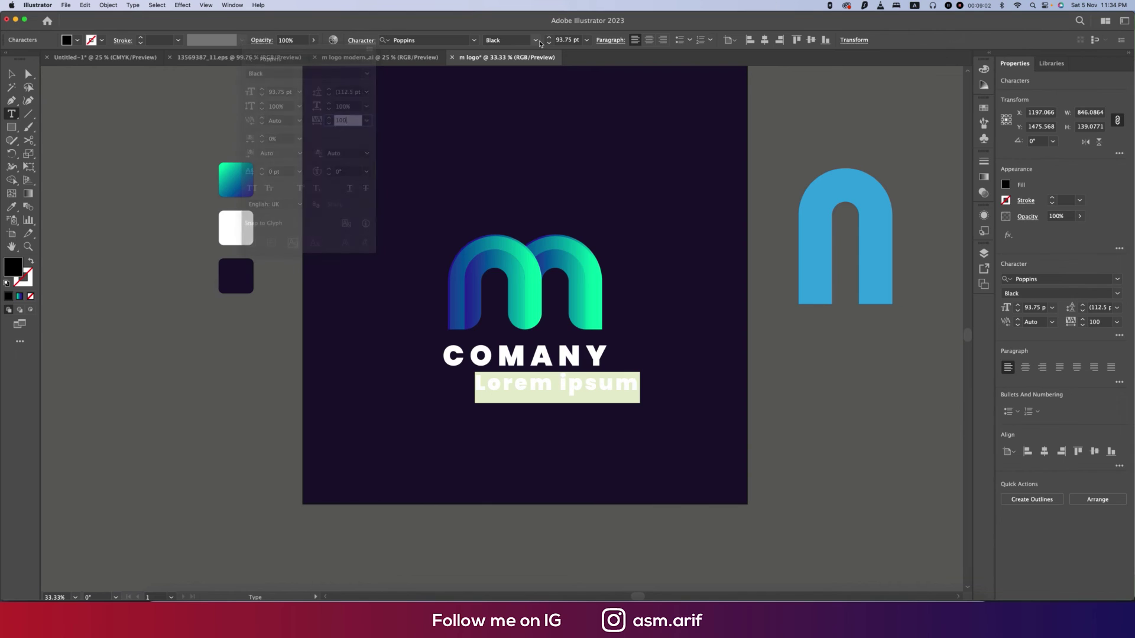
- Give the new text the ExtraLight weight, All Caps and a white fill
{"action": "left_click", "coordinate": [538, 41]}
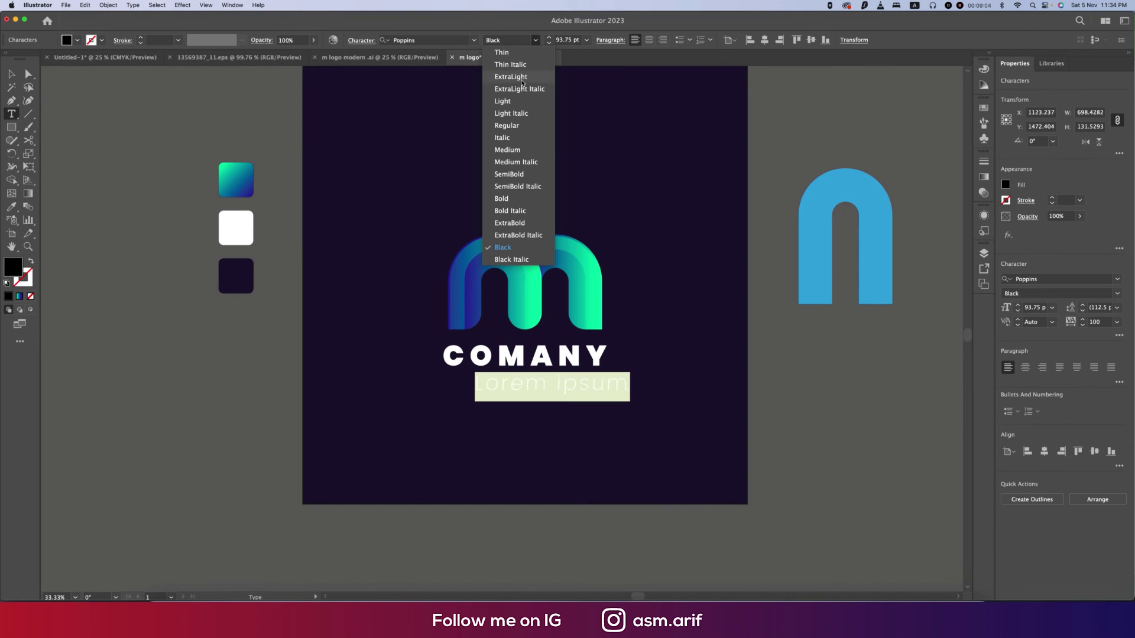
{"action": "left_click", "coordinate": [522, 82]}
{"action": "key", "text": "Escape"}
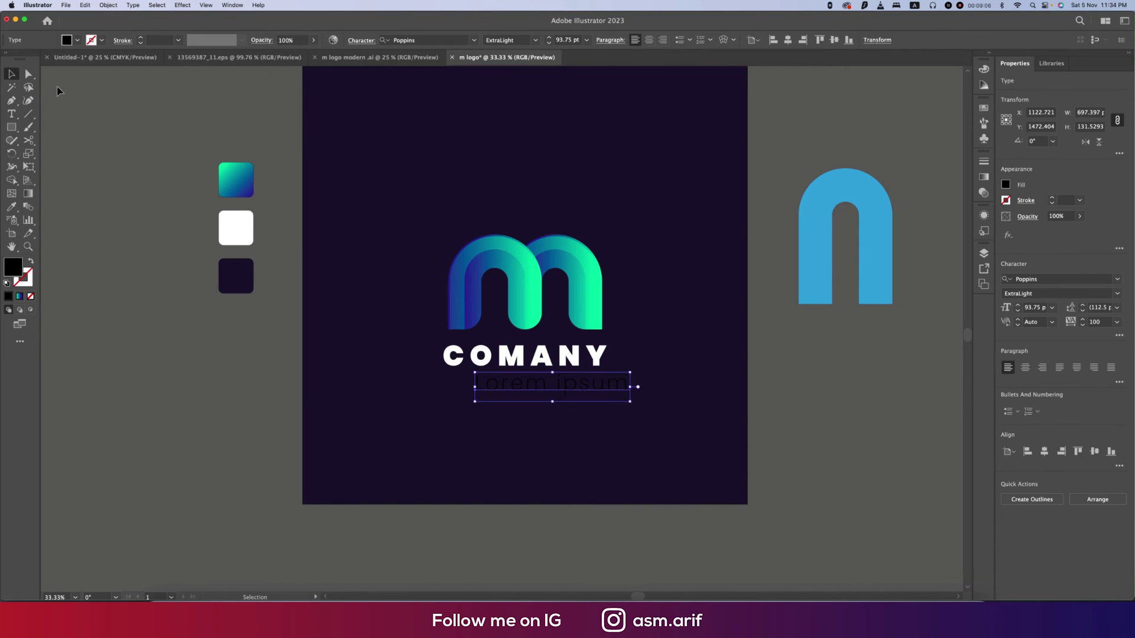
{"action": "left_click", "coordinate": [361, 41]}
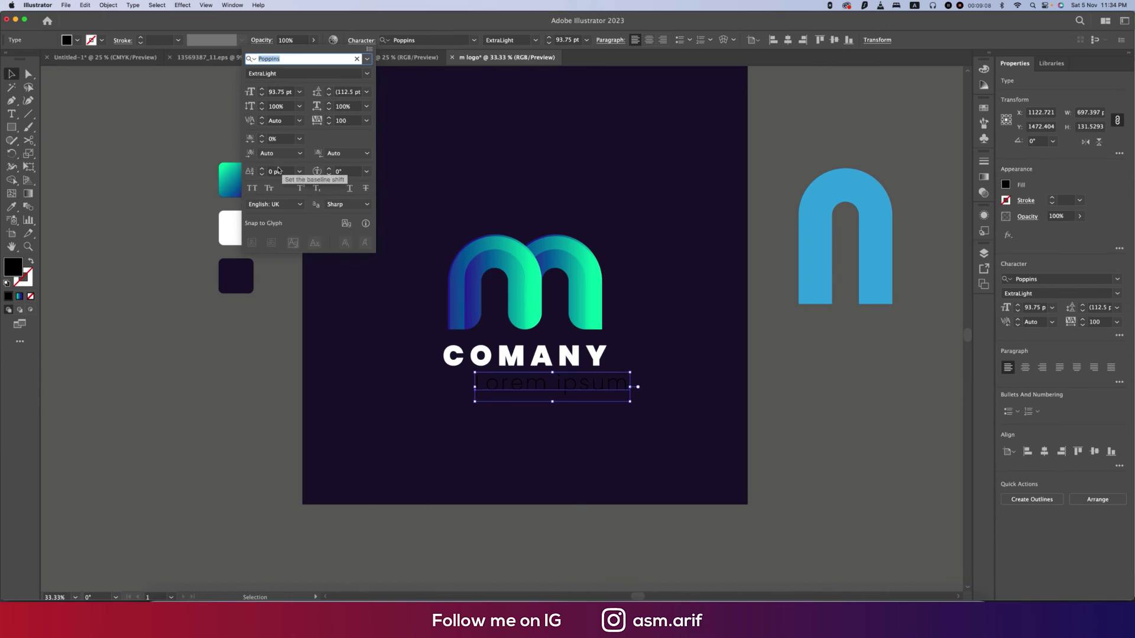
{"action": "left_click", "coordinate": [252, 188]}
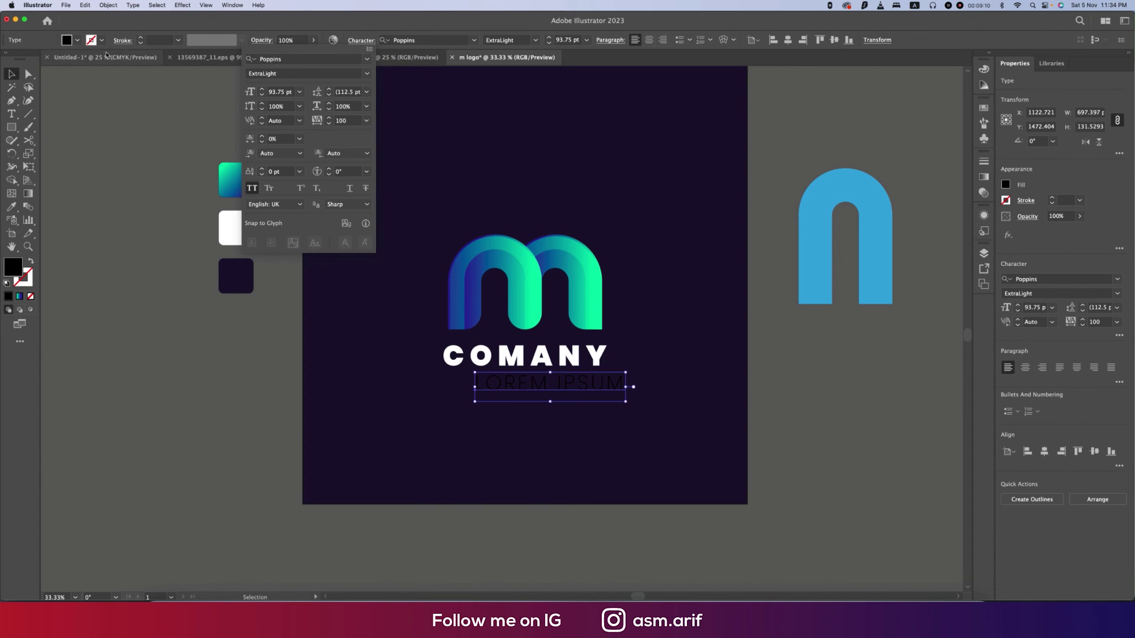
{"action": "left_click", "coordinate": [77, 40]}
{"action": "left_click", "coordinate": [78, 40]}
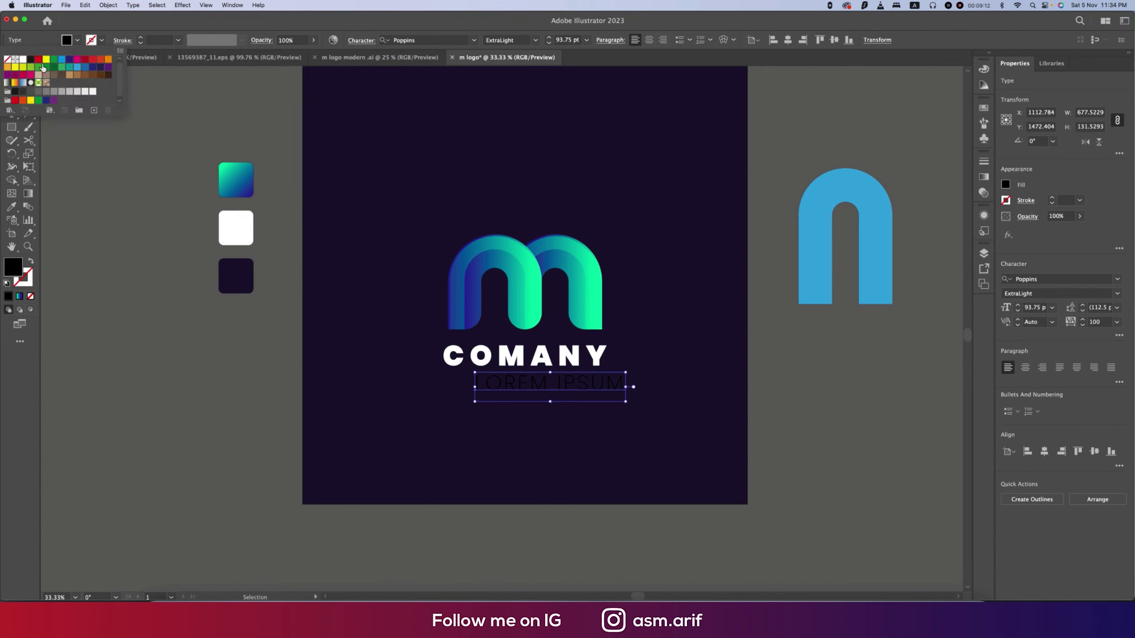
{"action": "left_click", "coordinate": [22, 59]}
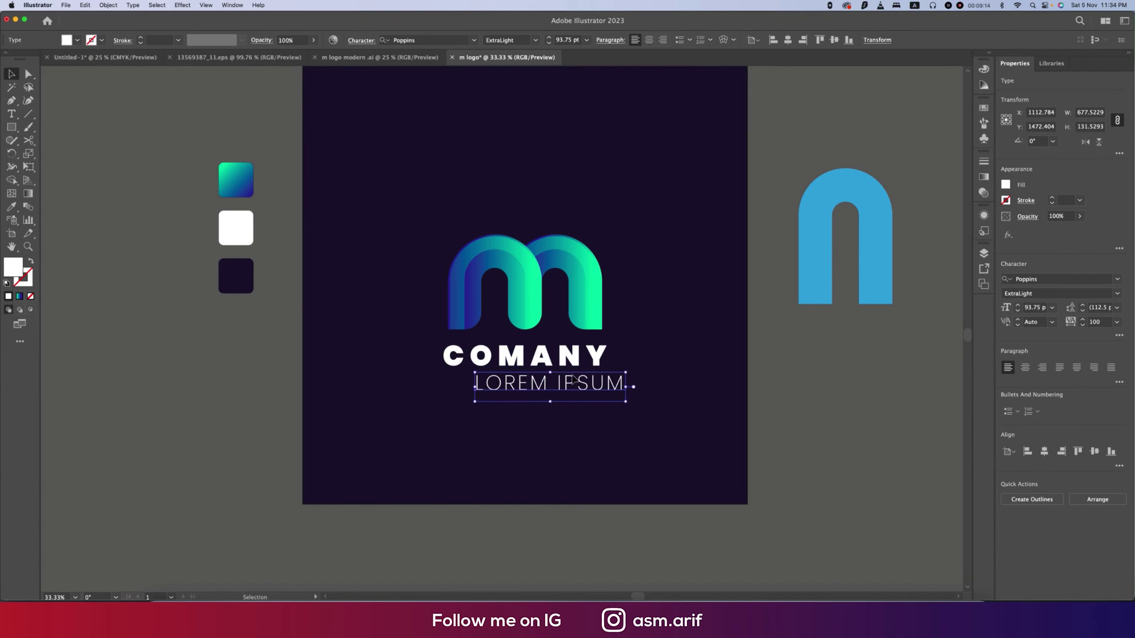
- Replace the placeholder wording with 'TAGLINE'
{"action": "double_click", "coordinate": [573, 379]}
{"action": "key", "text": "super+a"}
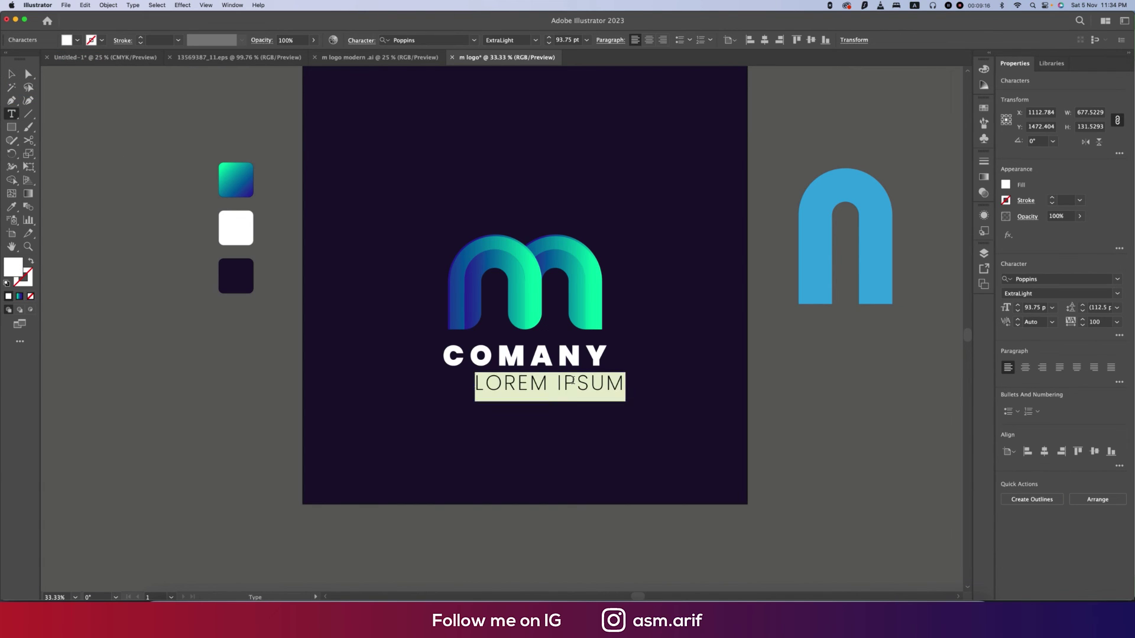
{"action": "type", "text": "TAGLI"}
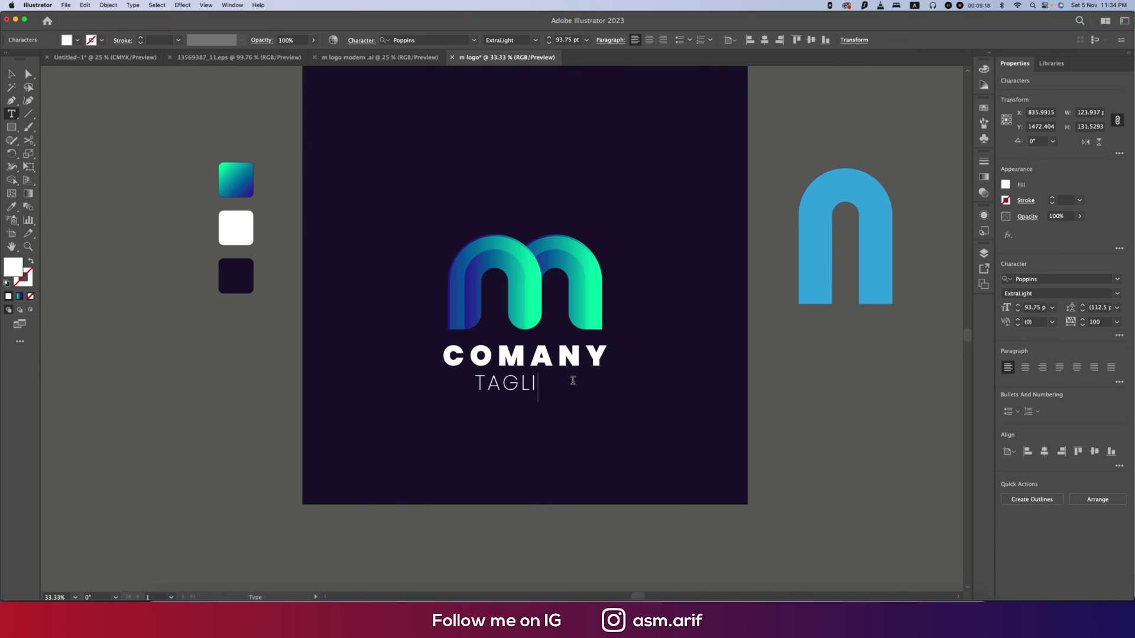
{"action": "type", "text": "NE"}
{"action": "left_click", "coordinate": [11, 74]}
- Centre the m, COMANY and TAGLINE on each other and convert TAGLINE to outlines
{"action": "left_click_drag", "start_coordinate": [387, 197], "coordinate": [728, 482]}
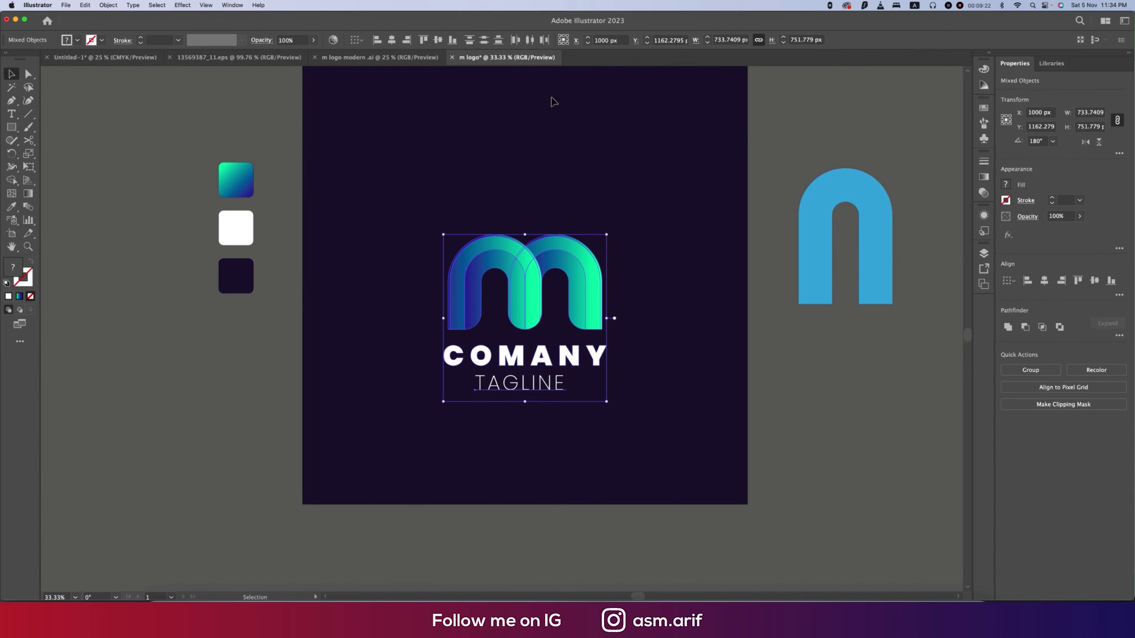
{"action": "left_click", "coordinate": [392, 40]}
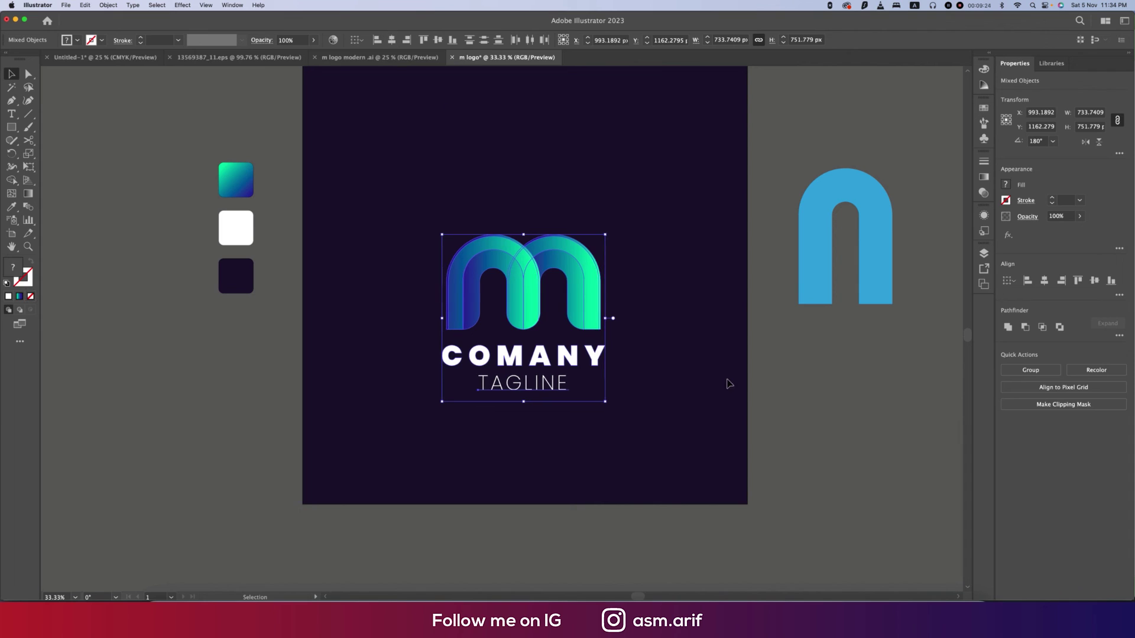
{"action": "left_click", "coordinate": [712, 381]}
{"action": "left_click", "coordinate": [554, 390]}
{"action": "right_click", "coordinate": [549, 388]}
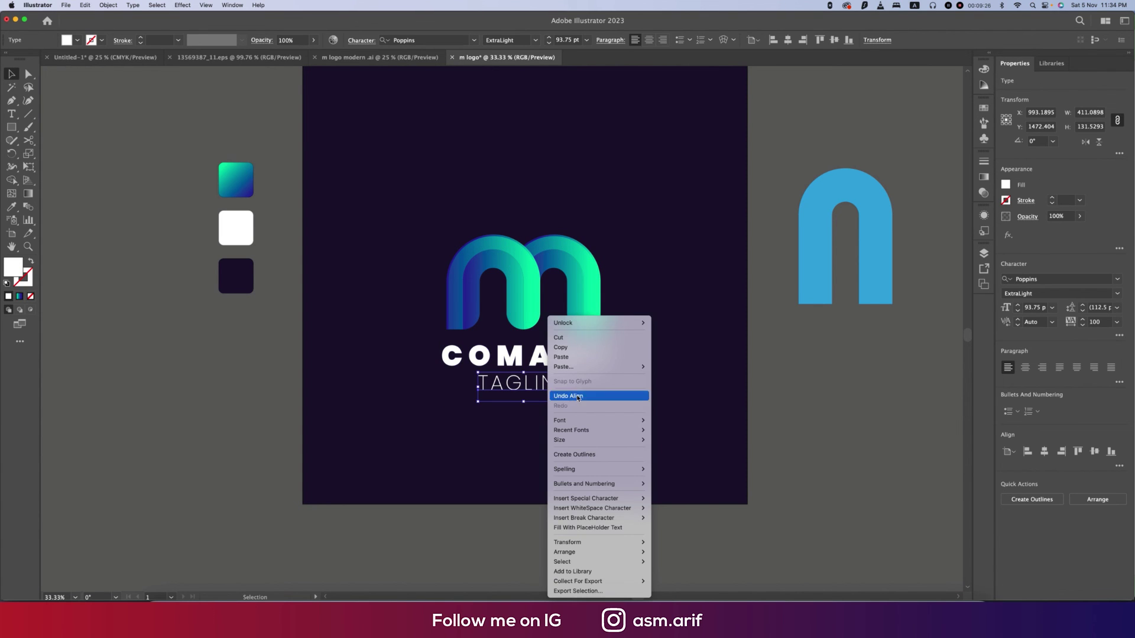
{"action": "left_click", "coordinate": [594, 461]}
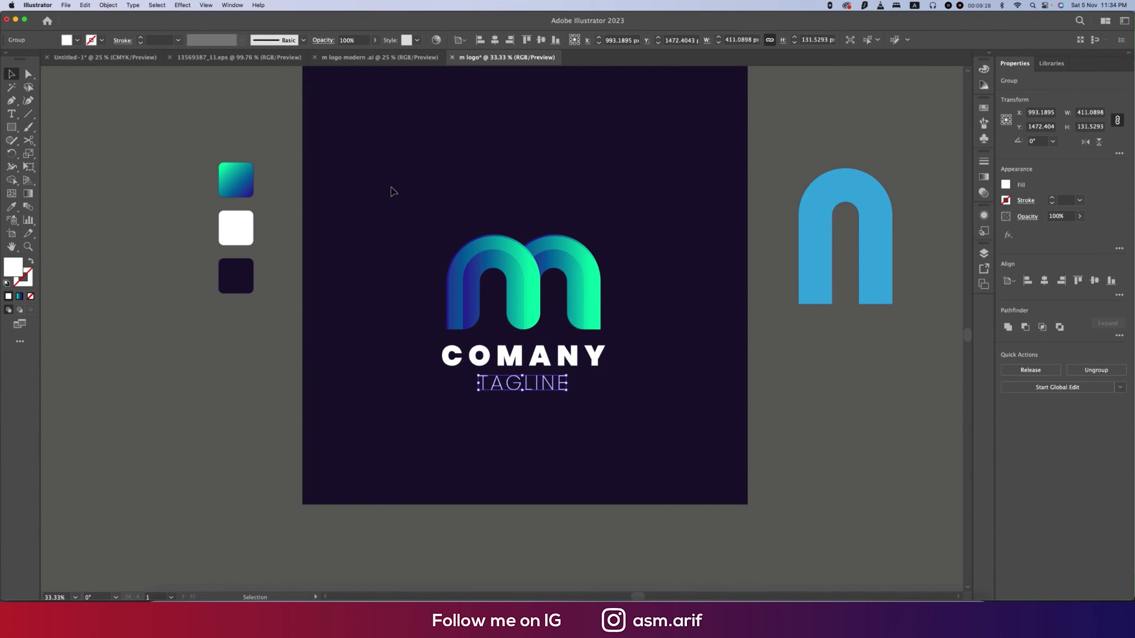
- Group all logo parts and centre the group horizontally and vertically on the artboard
{"action": "left_click_drag", "start_coordinate": [393, 189], "coordinate": [677, 438]}
{"action": "key", "text": "super+g"}
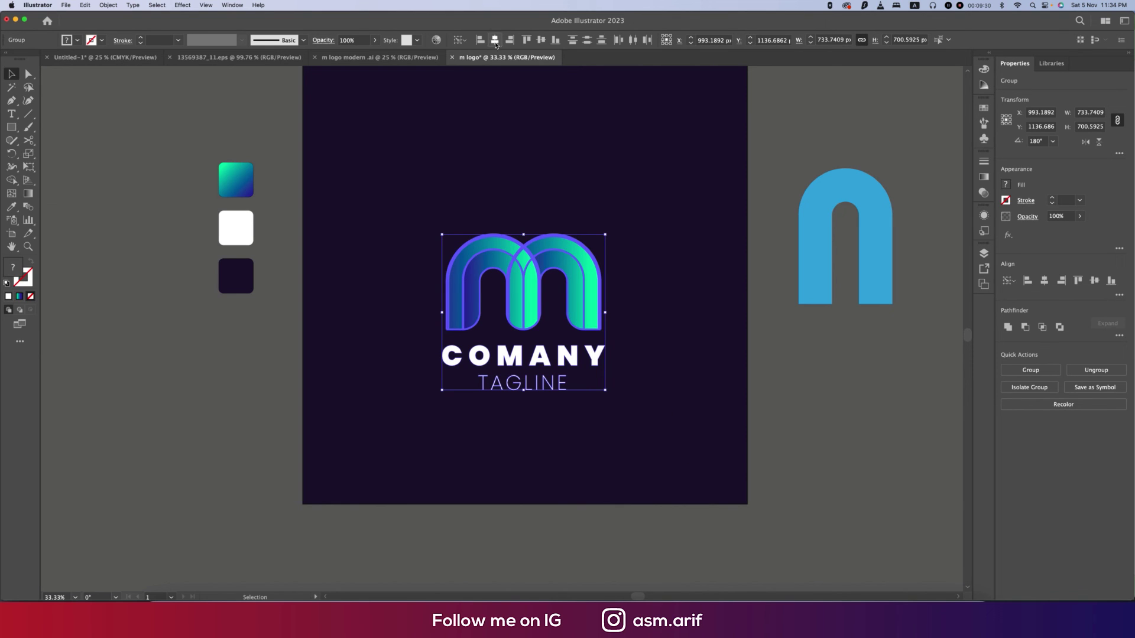
{"action": "key", "text": "a"}
{"action": "key", "text": "v"}
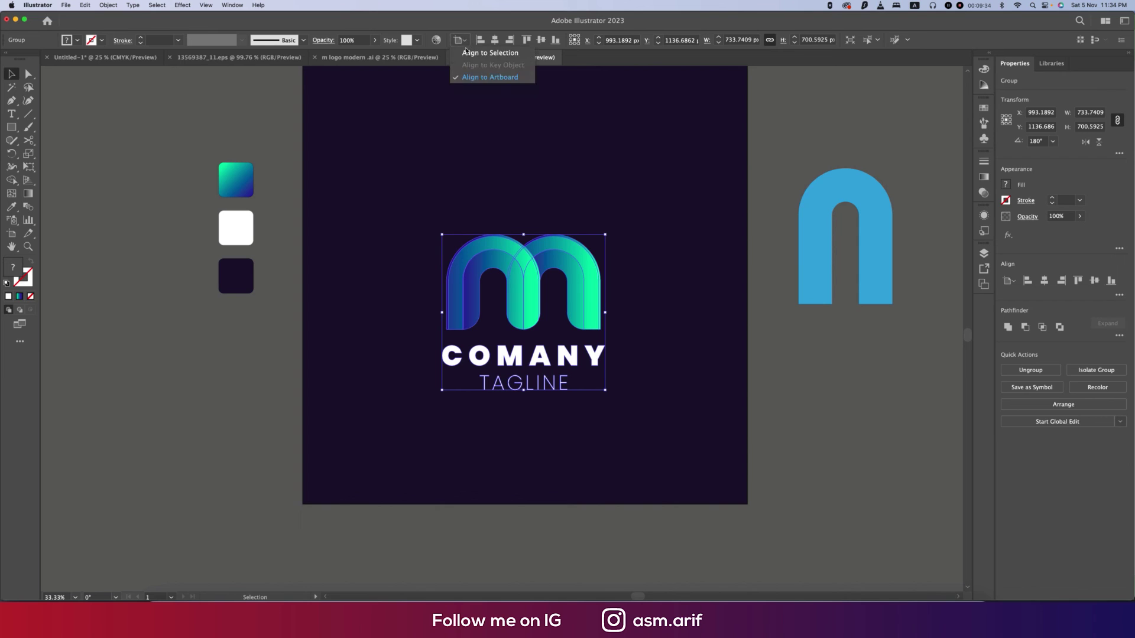
{"action": "left_click", "coordinate": [500, 41]}
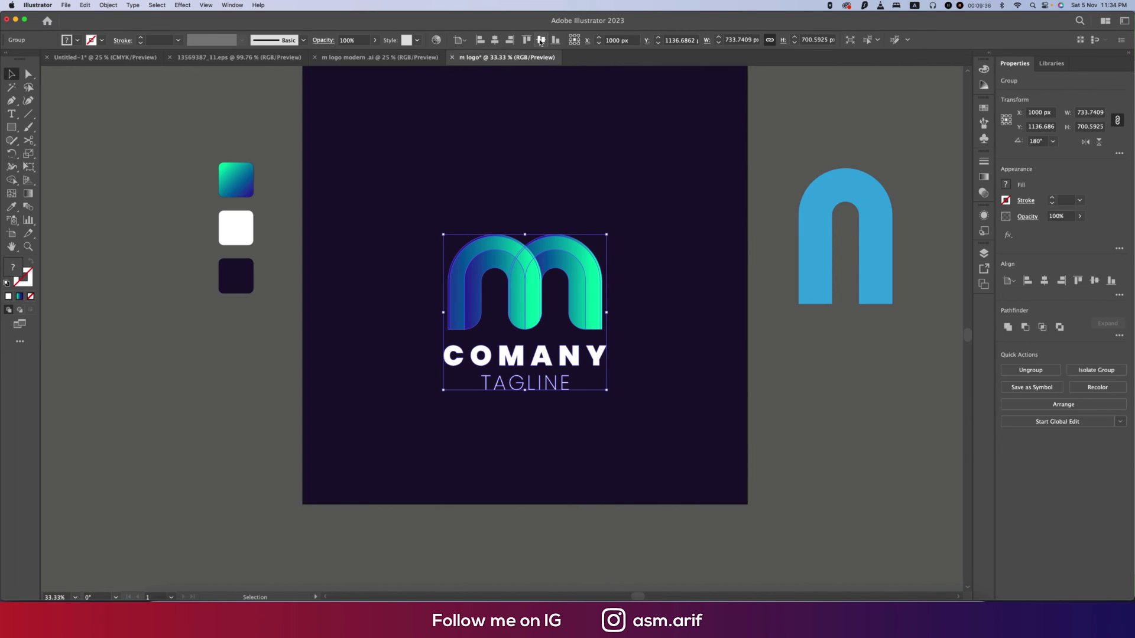
{"action": "left_click", "coordinate": [541, 40]}
{"action": "left_click", "coordinate": [660, 268]}
- Delete the spare blue arch shape lying beside the artboard
{"action": "scroll", "coordinate": [660, 268], "scroll_direction": "down", "scroll_amount": 1}
{"action": "scroll", "coordinate": [661, 268], "scroll_direction": "up", "scroll_amount": 2}
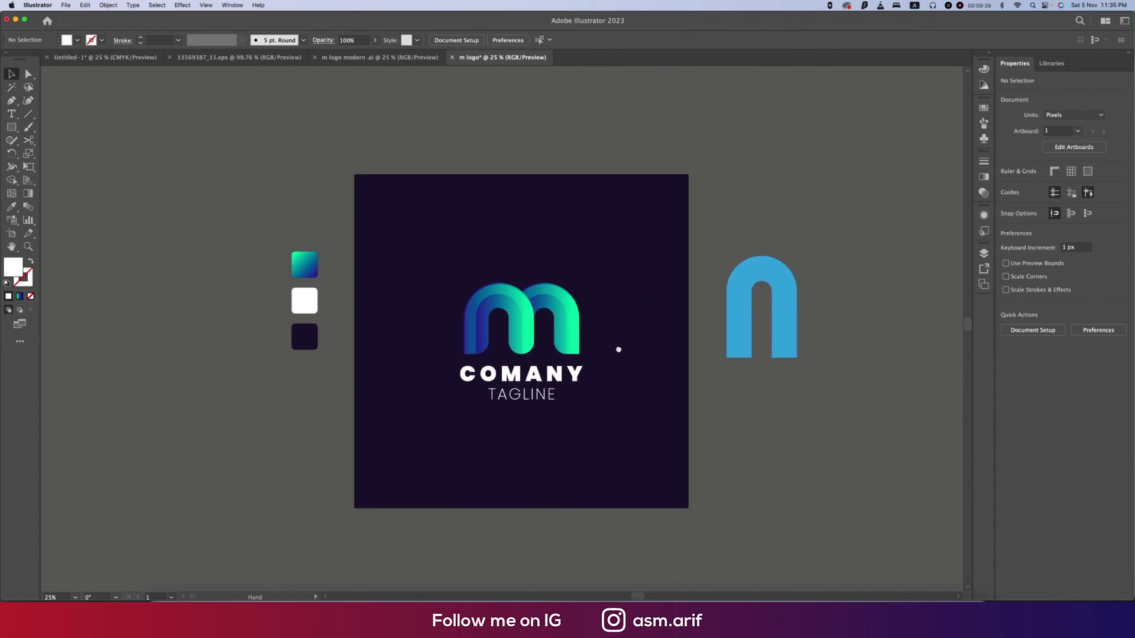
{"action": "left_click", "coordinate": [753, 279]}
{"action": "key", "text": "BackSpace"}
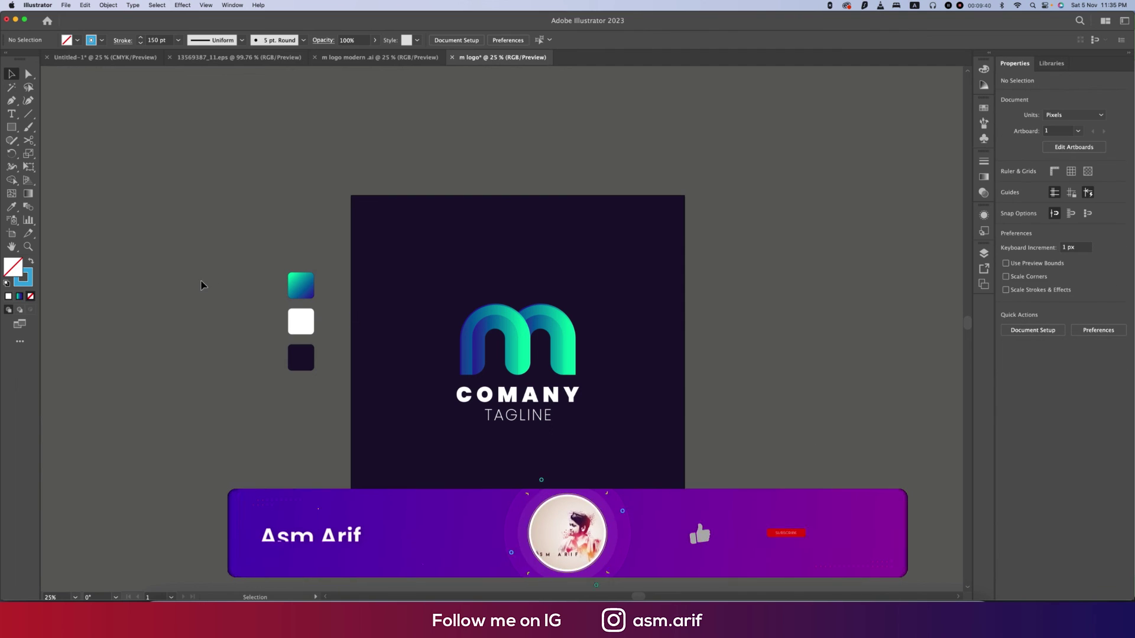
{"action": "scroll", "coordinate": [523, 368], "scroll_direction": "up", "scroll_amount": 1}
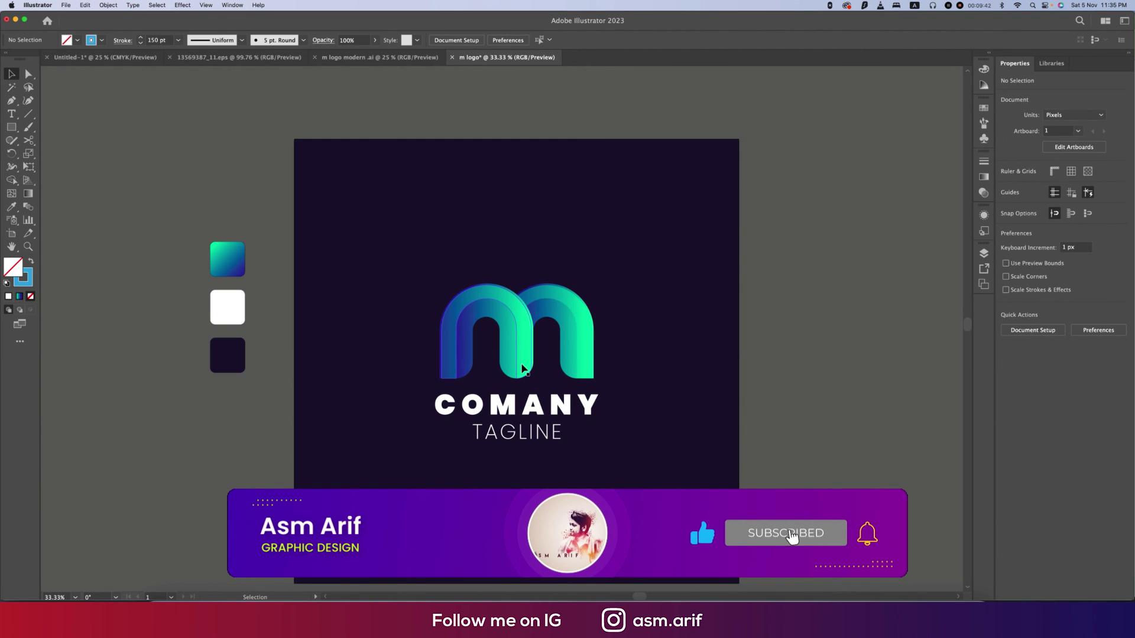